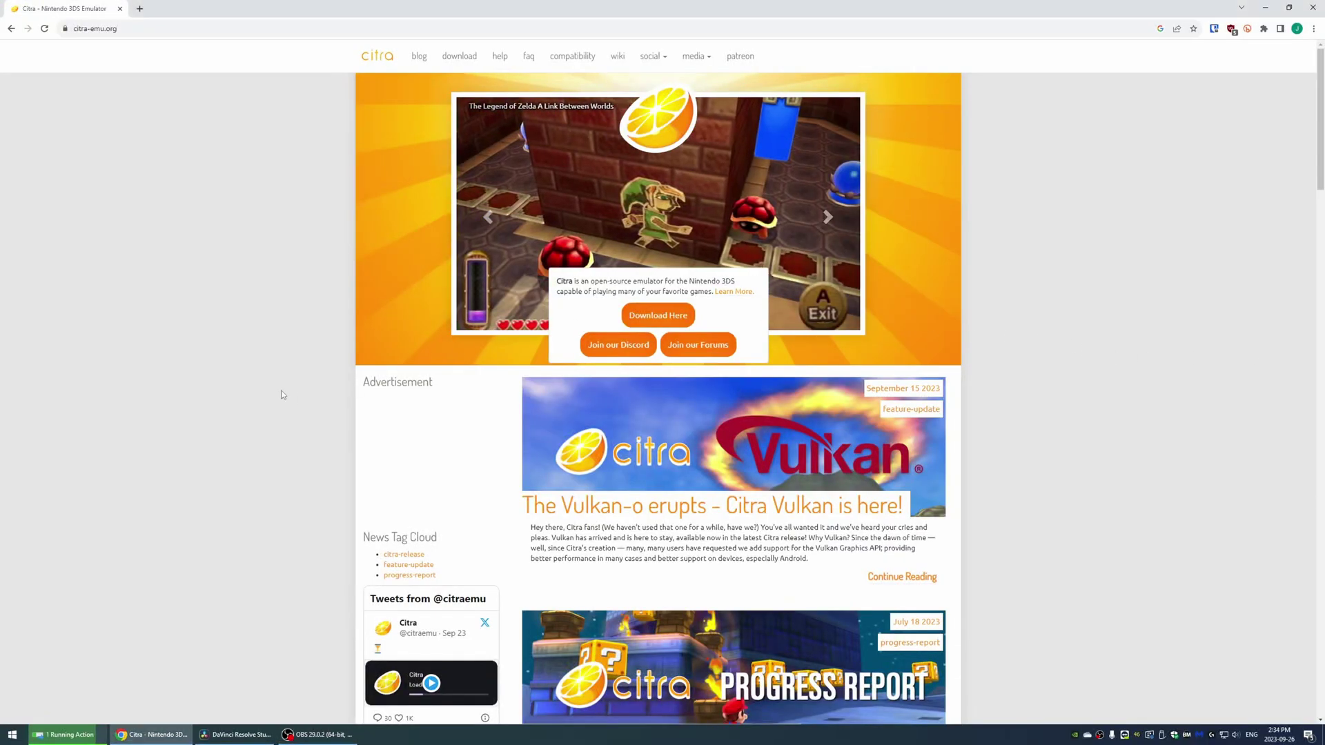
Download the newest Canary build of Citra for Windows (206011f) from the site's manual downloads list.
{"action": "scroll", "coordinate": [278, 394], "scroll_direction": "down", "scroll_amount": 2}
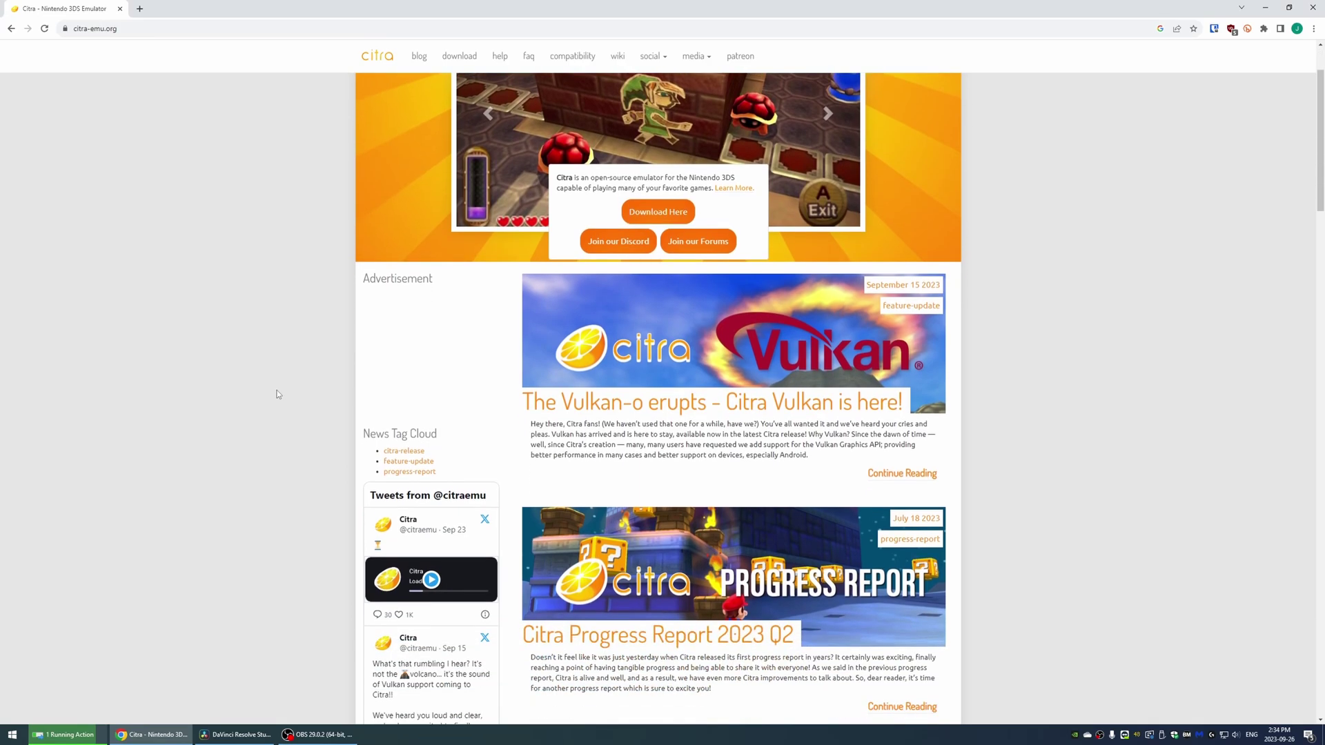
{"action": "scroll", "coordinate": [277, 394], "scroll_direction": "up", "scroll_amount": 2}
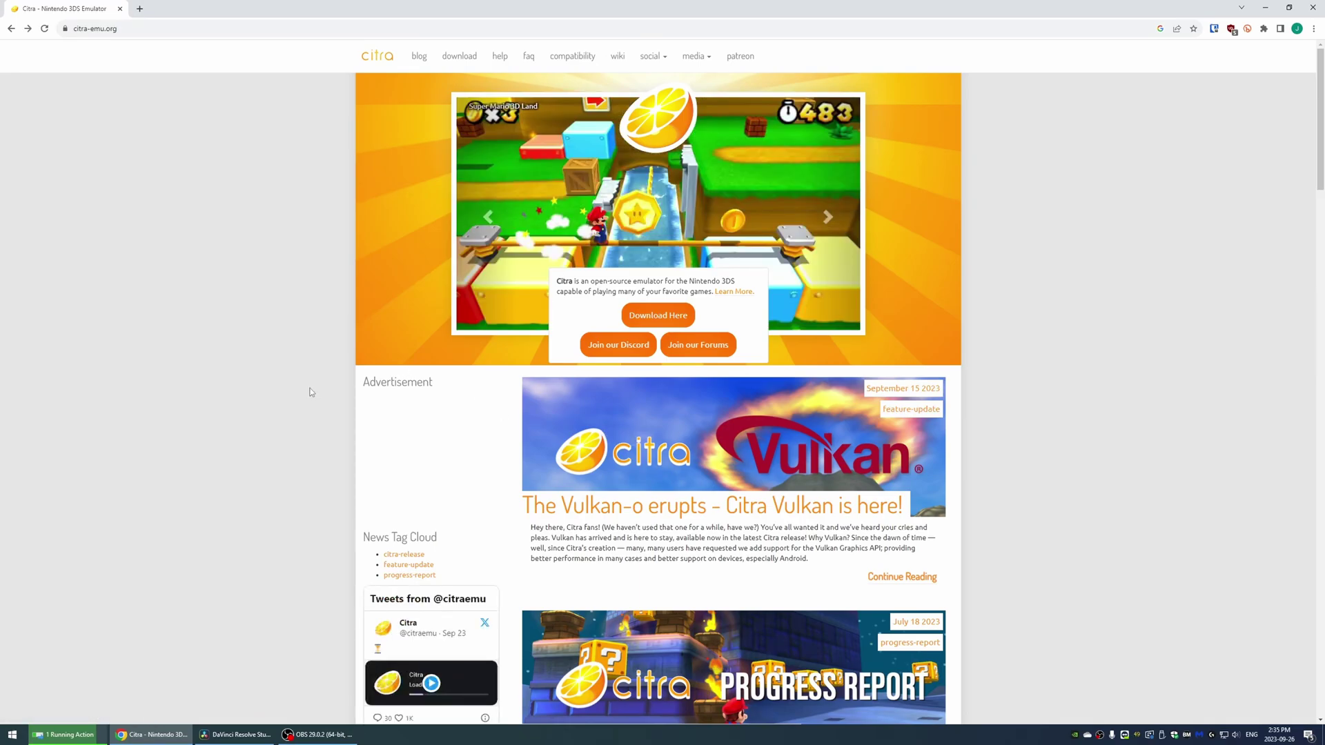
{"action": "left_click", "coordinate": [459, 56]}
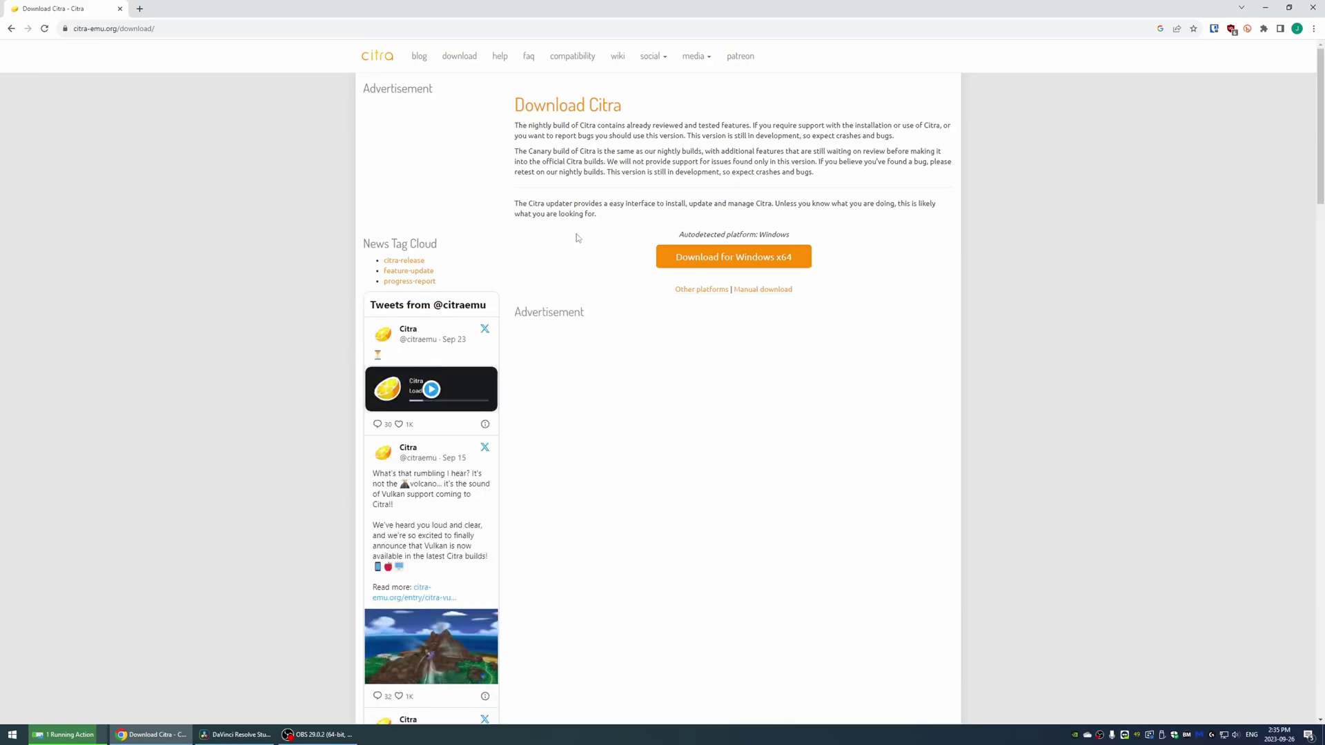
{"action": "left_click", "coordinate": [766, 298]}
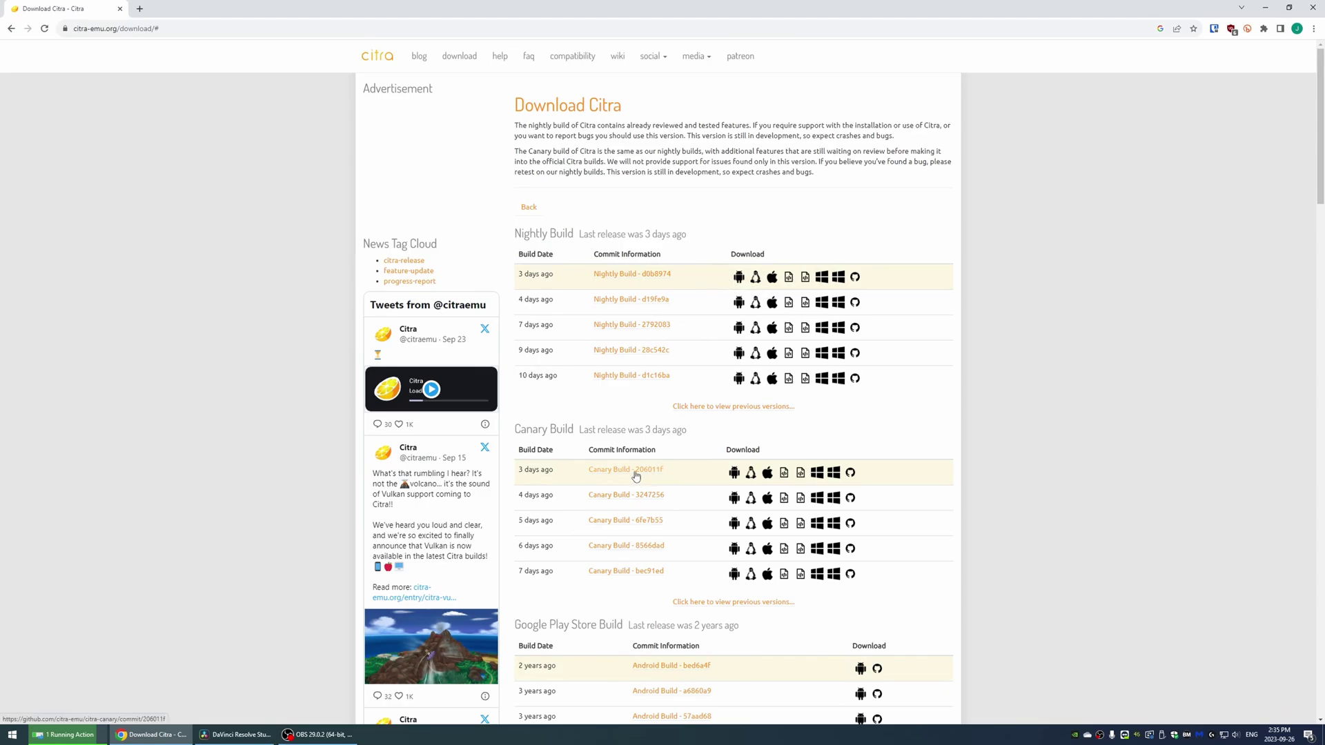
{"action": "triple_click", "coordinate": [519, 435]}
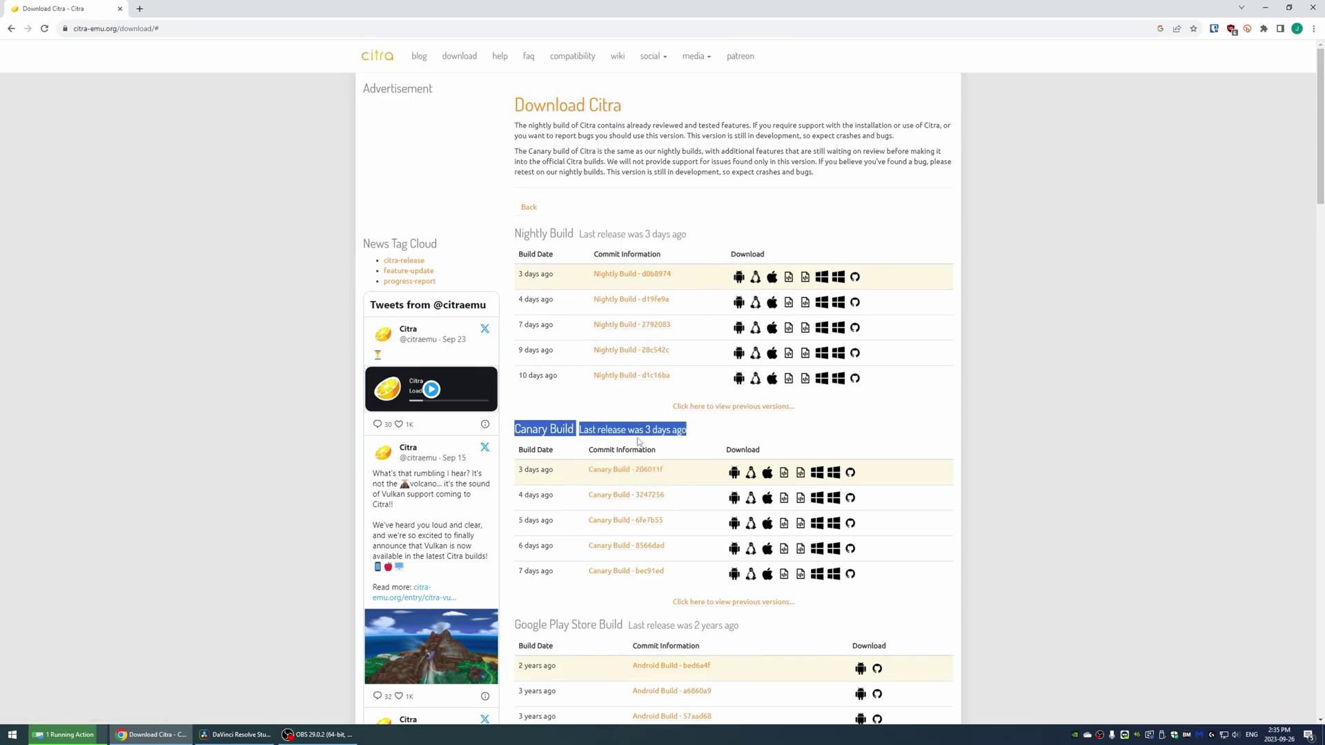
{"action": "left_click", "coordinate": [654, 432]}
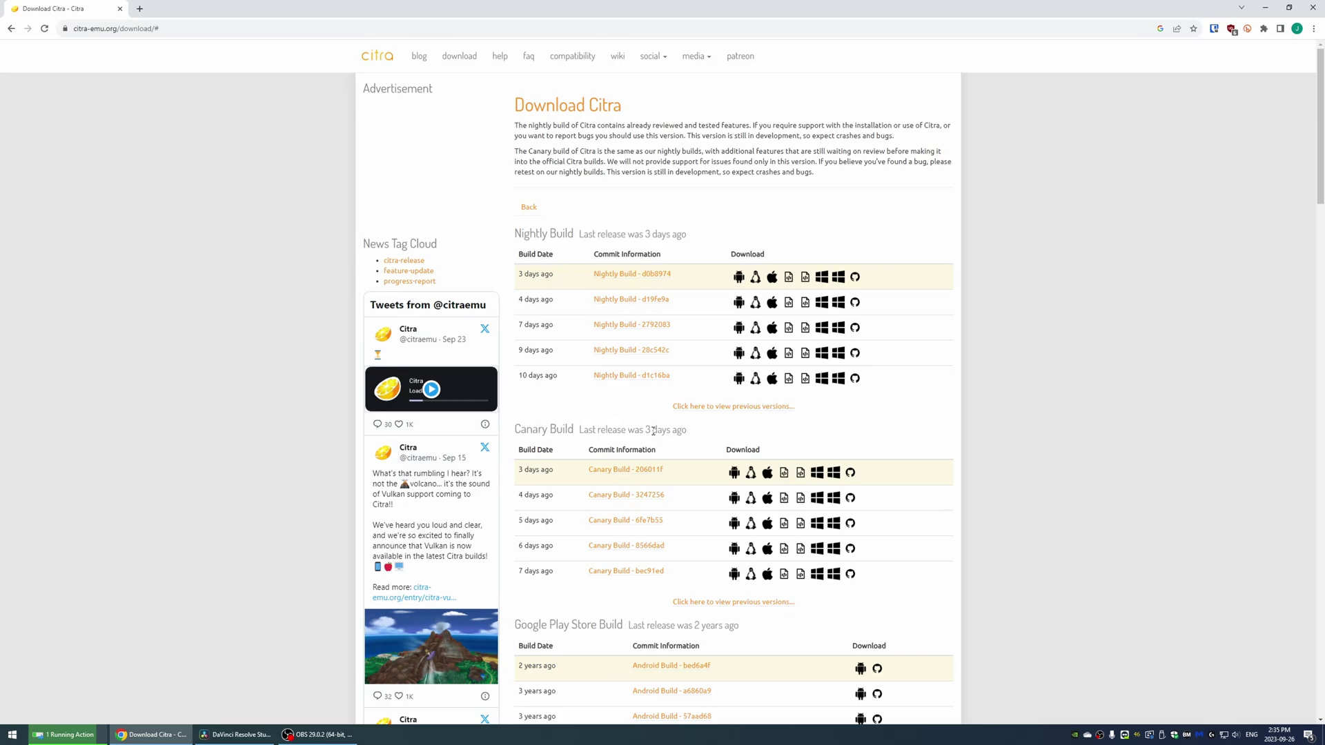
{"action": "left_click", "coordinate": [834, 477]}
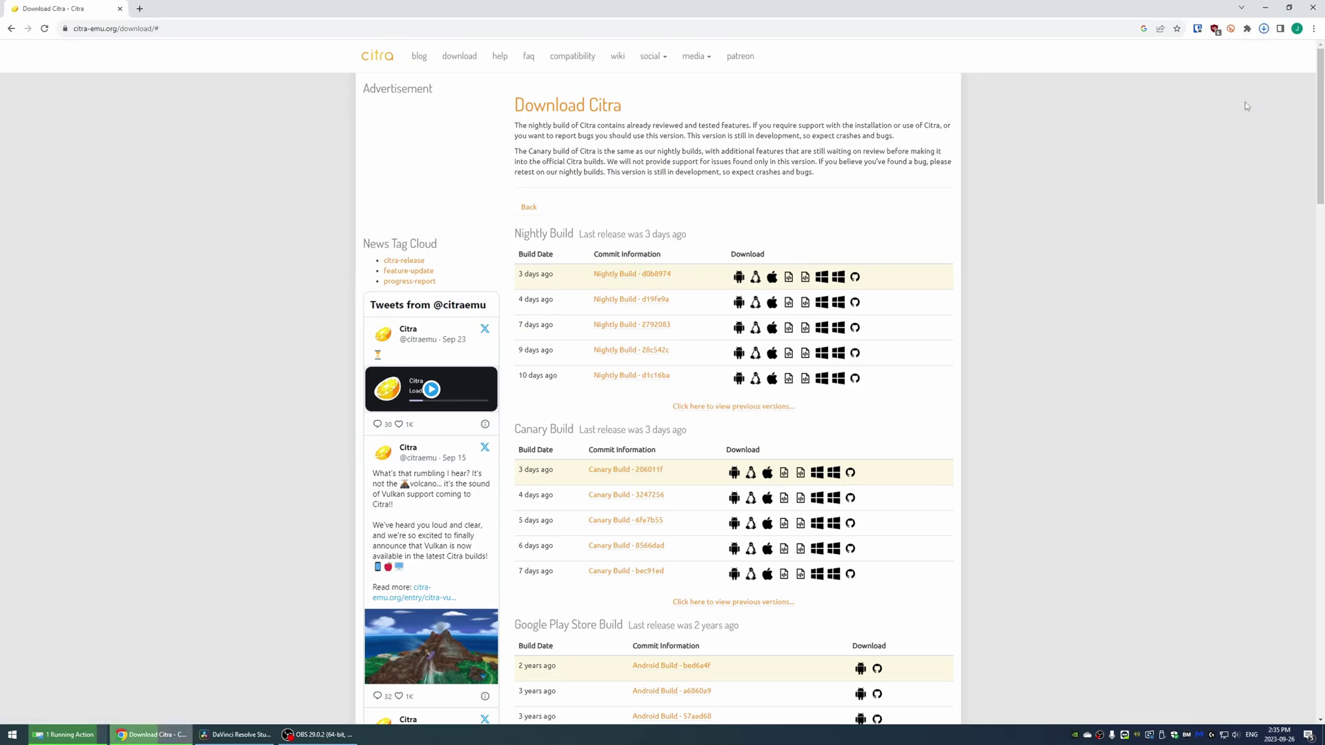
Locate the downloaded Citra zip in its folder and extract all its files to the suggested destination.
{"action": "left_click", "coordinate": [1264, 29]}
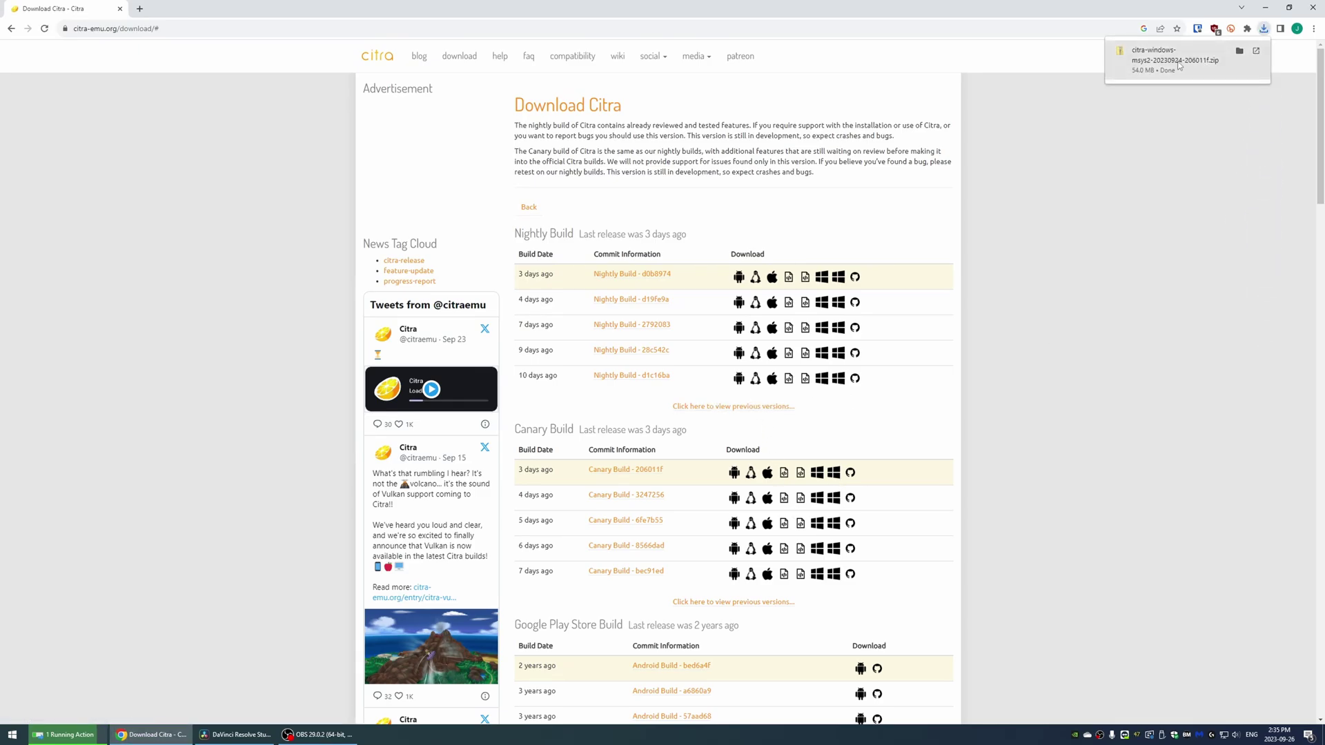
{"action": "left_click", "coordinate": [1240, 51]}
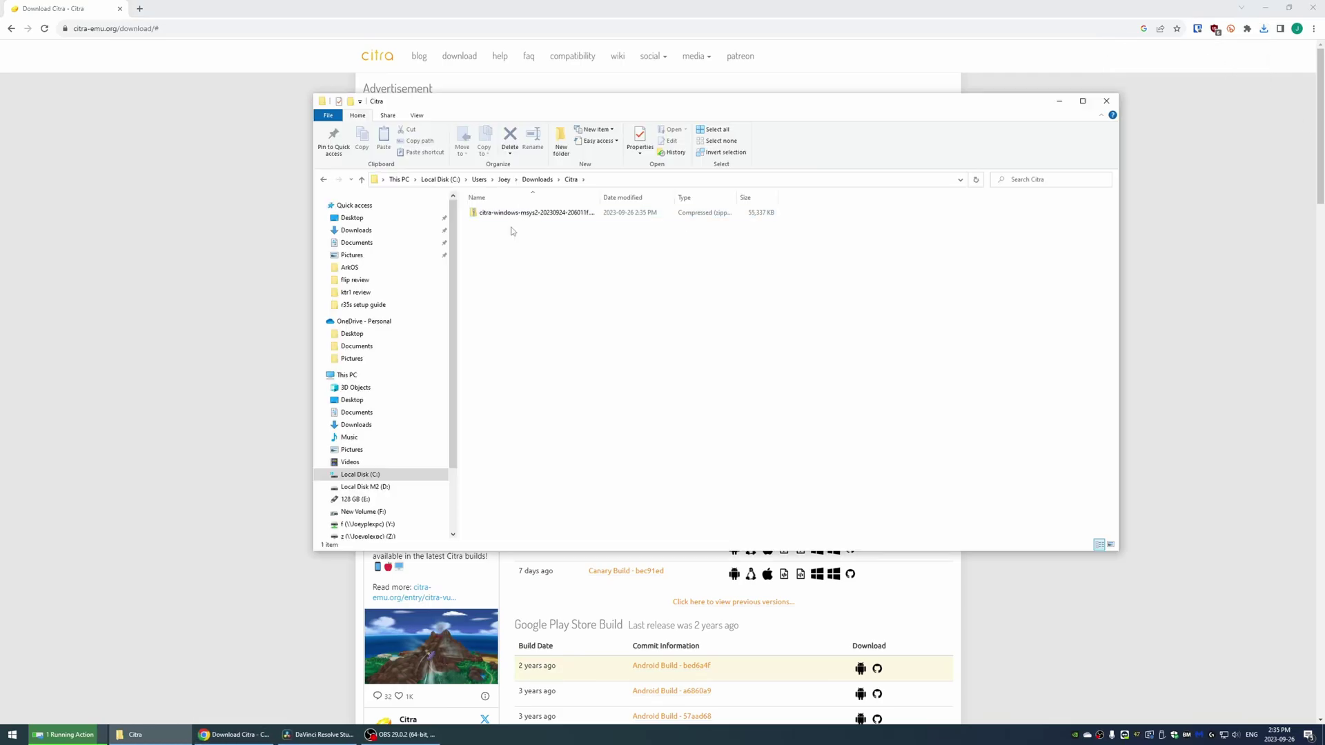
{"action": "left_click", "coordinate": [525, 214]}
{"action": "right_click", "coordinate": [526, 215]}
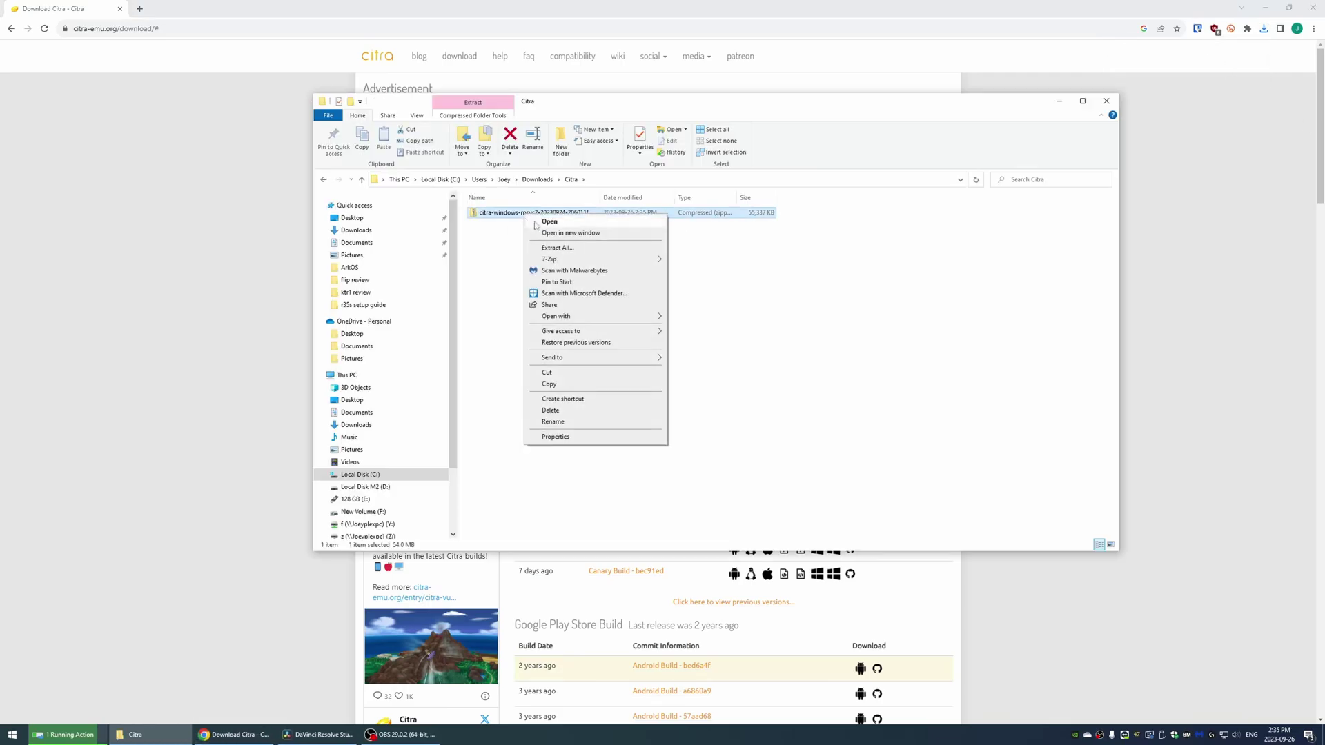
{"action": "left_click", "coordinate": [568, 249]}
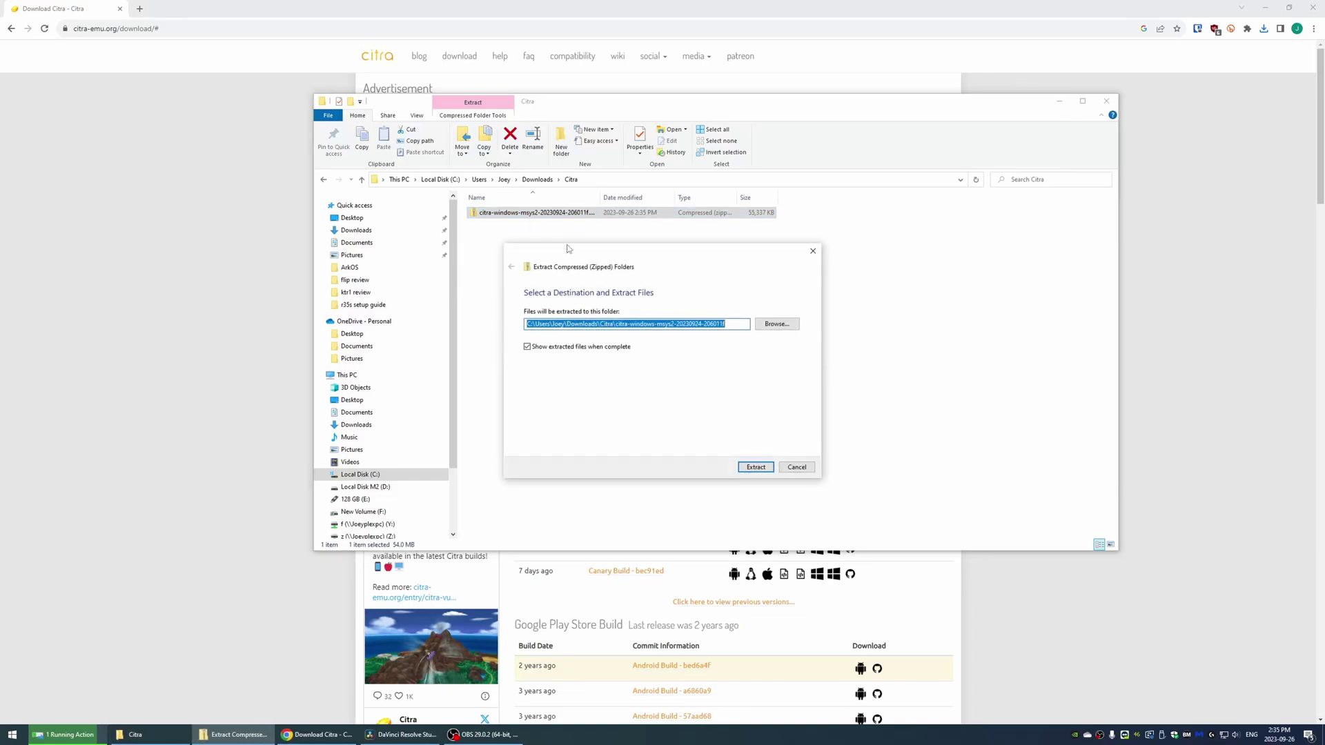
{"action": "left_click", "coordinate": [756, 467]}
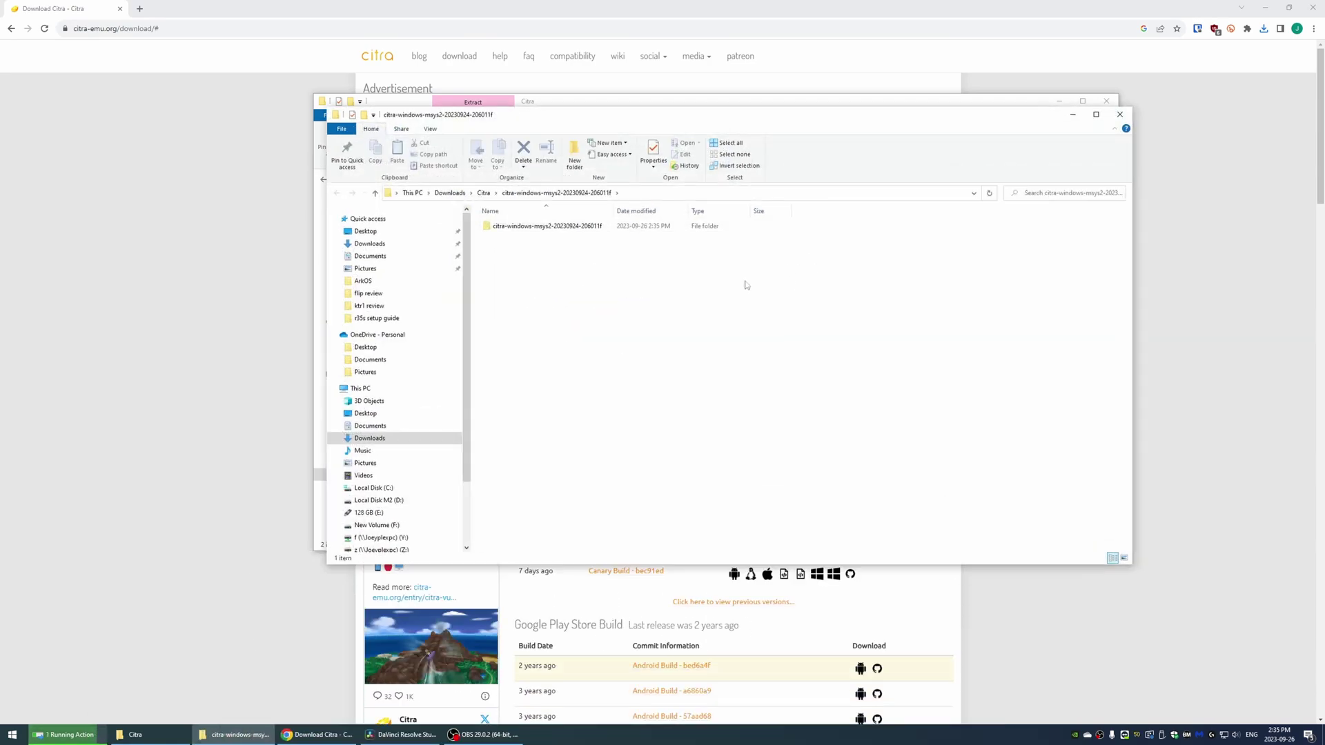
Launch citra-qt.exe from the inner extracted folder and allow it to run despite the SmartScreen block.
{"action": "double_click", "coordinate": [534, 227]}
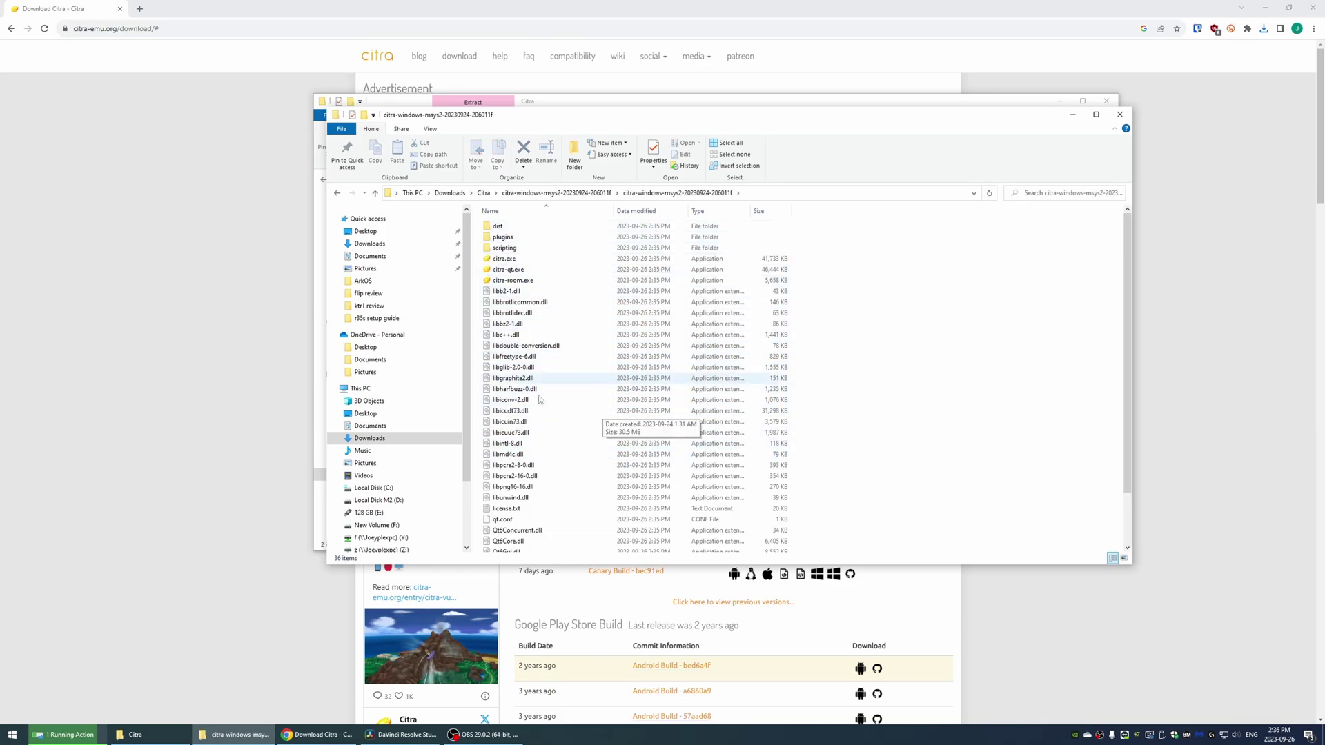
{"action": "scroll", "coordinate": [587, 414], "scroll_direction": "down", "scroll_amount": 2}
{"action": "scroll", "coordinate": [589, 424], "scroll_direction": "up", "scroll_amount": 2}
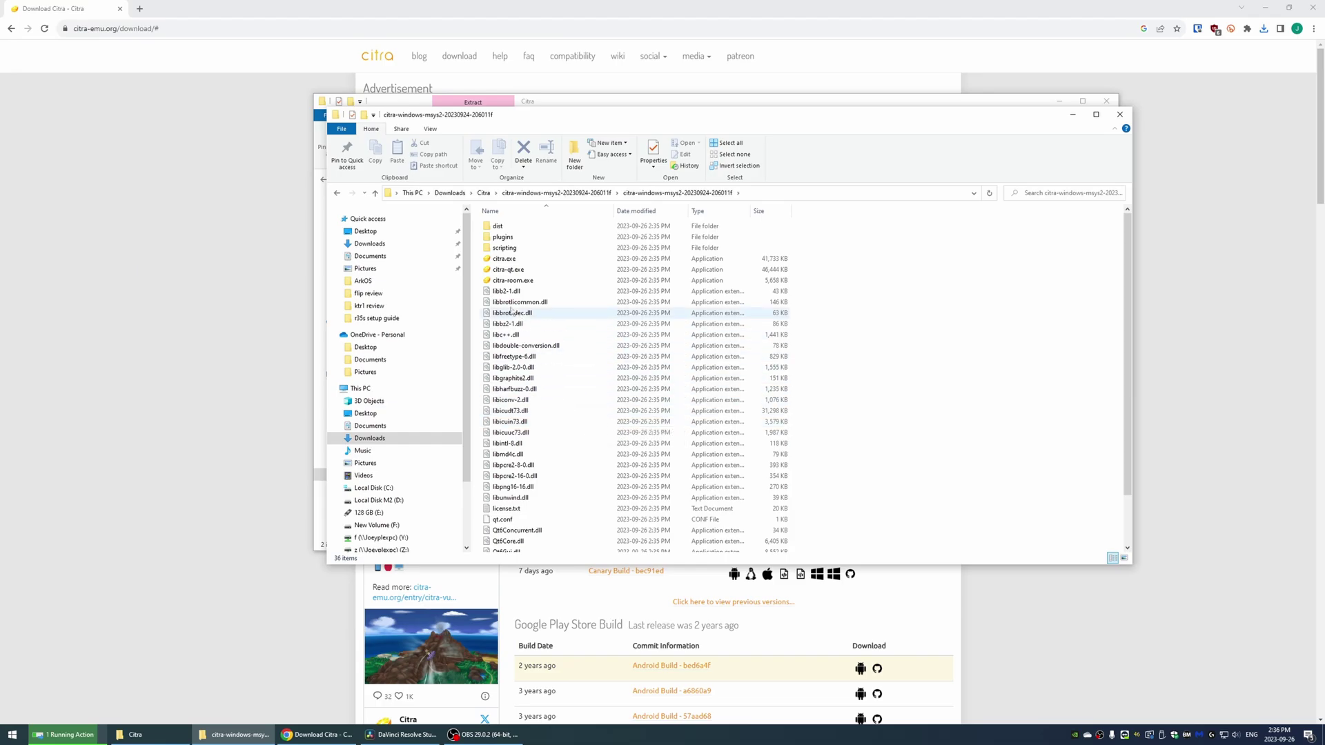
{"action": "left_click", "coordinate": [501, 272]}
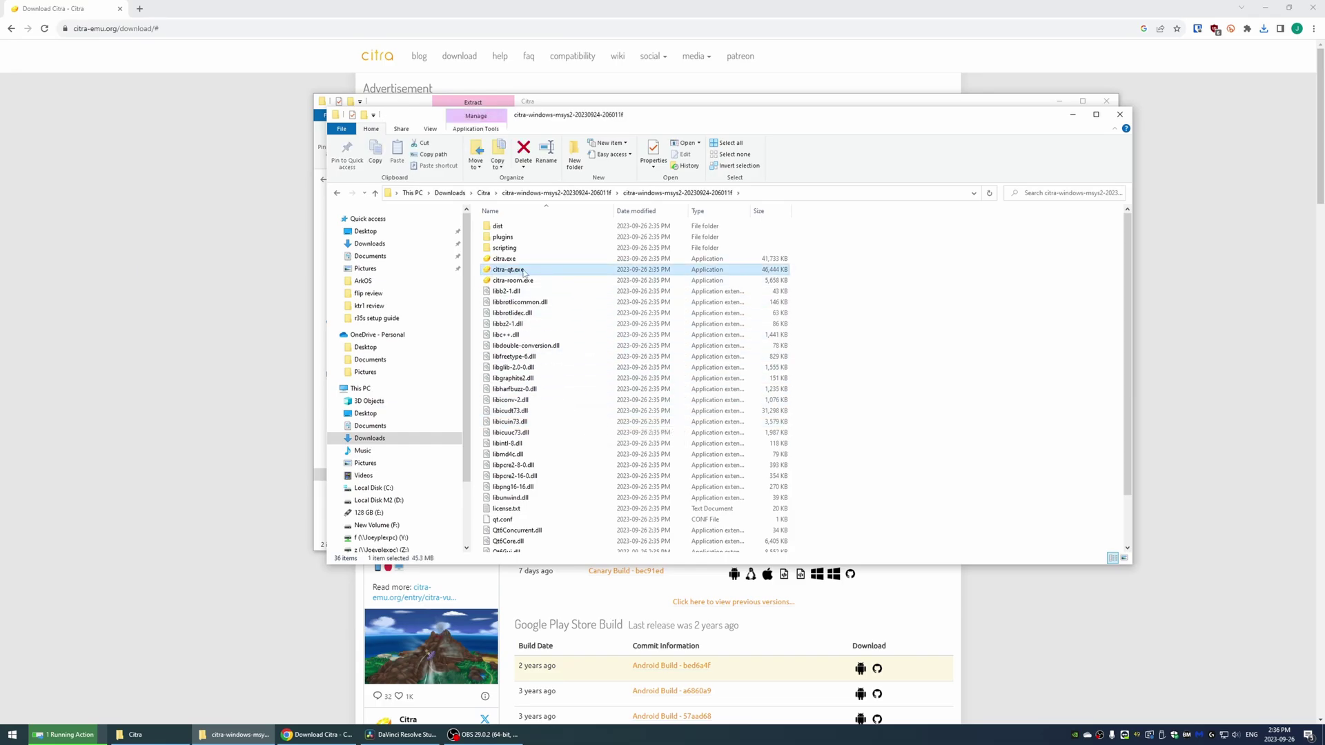
{"action": "double_click", "coordinate": [509, 271]}
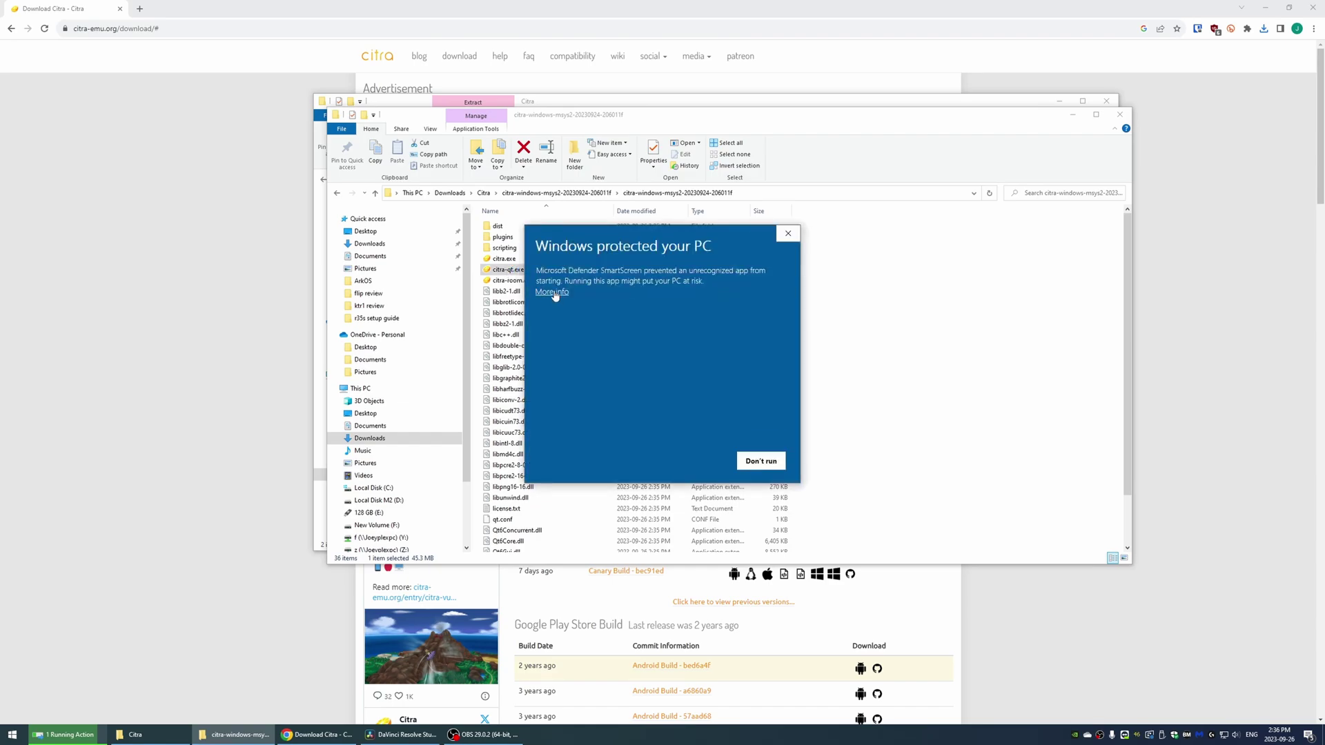
{"action": "left_click", "coordinate": [552, 292]}
{"action": "left_click", "coordinate": [696, 464]}
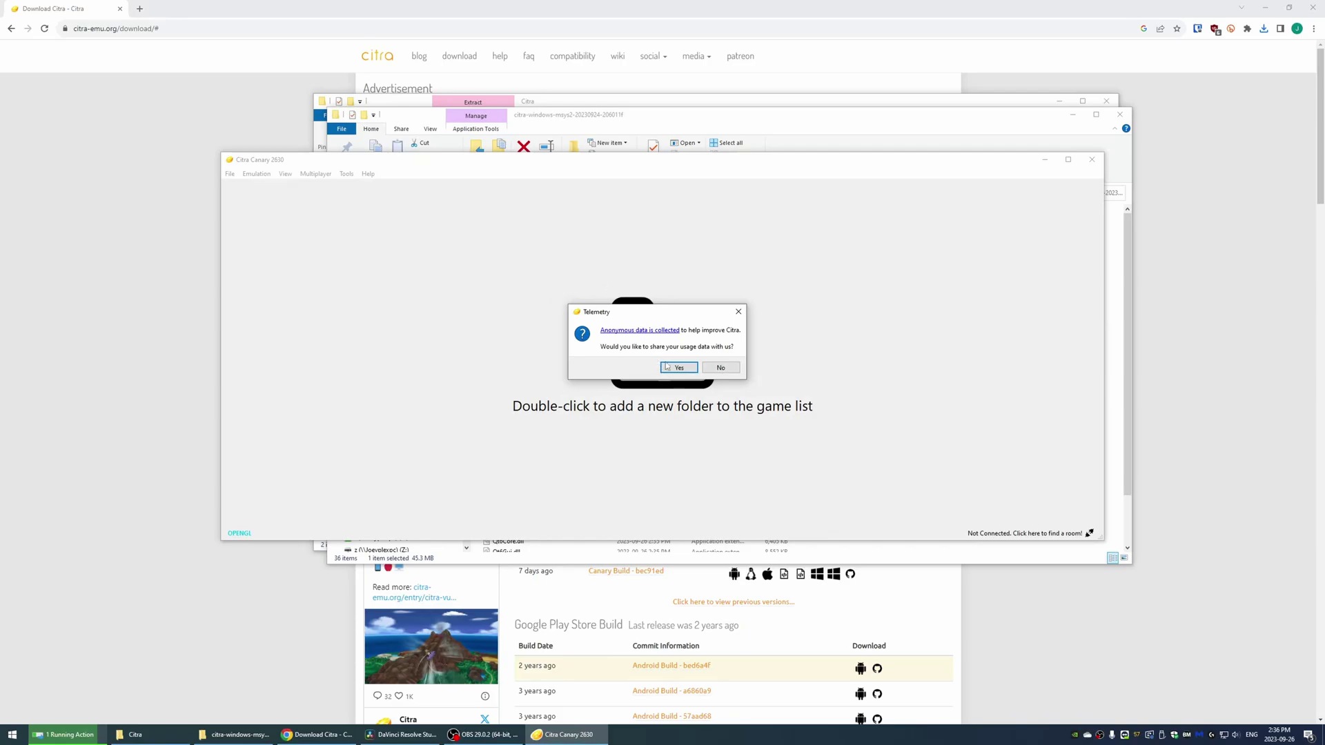
Agree to share anonymous usage data and maximize the Citra Canary window.
{"action": "left_click", "coordinate": [679, 367]}
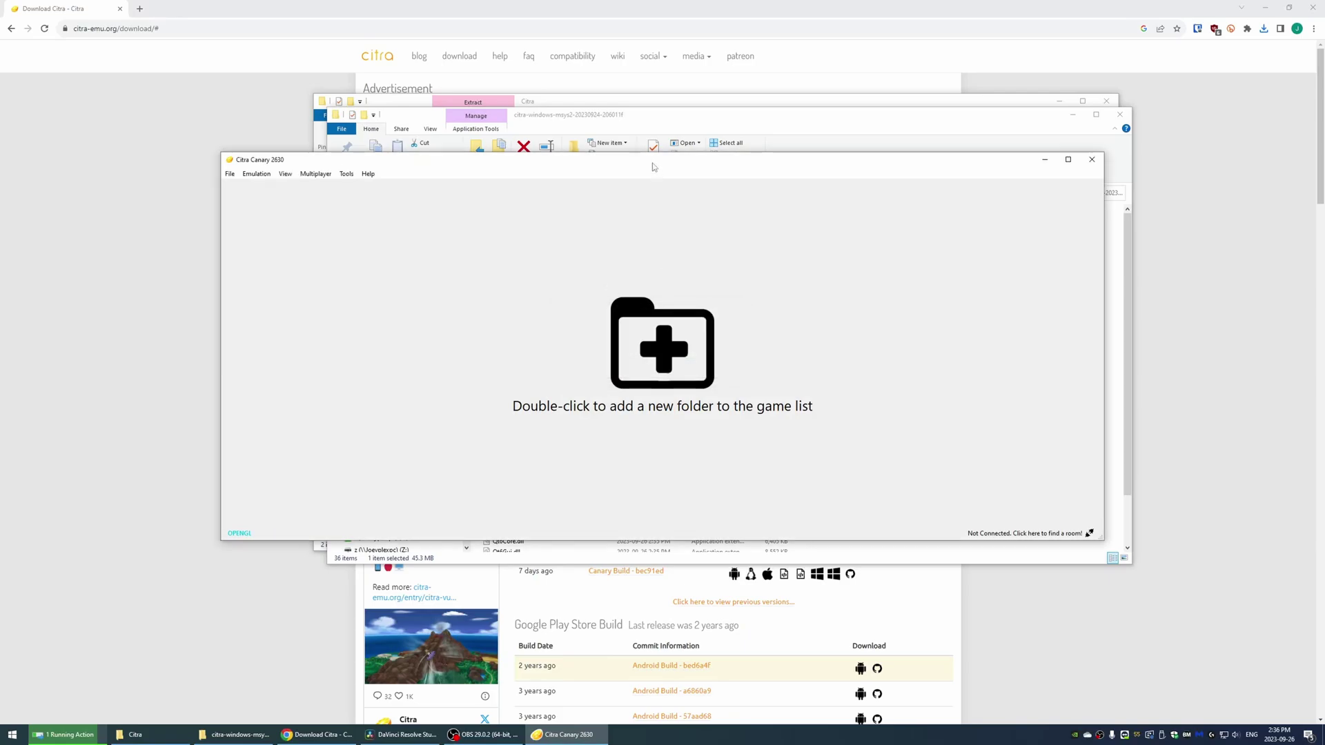
{"action": "left_click_drag", "start_coordinate": [654, 166], "coordinate": [698, 129]}
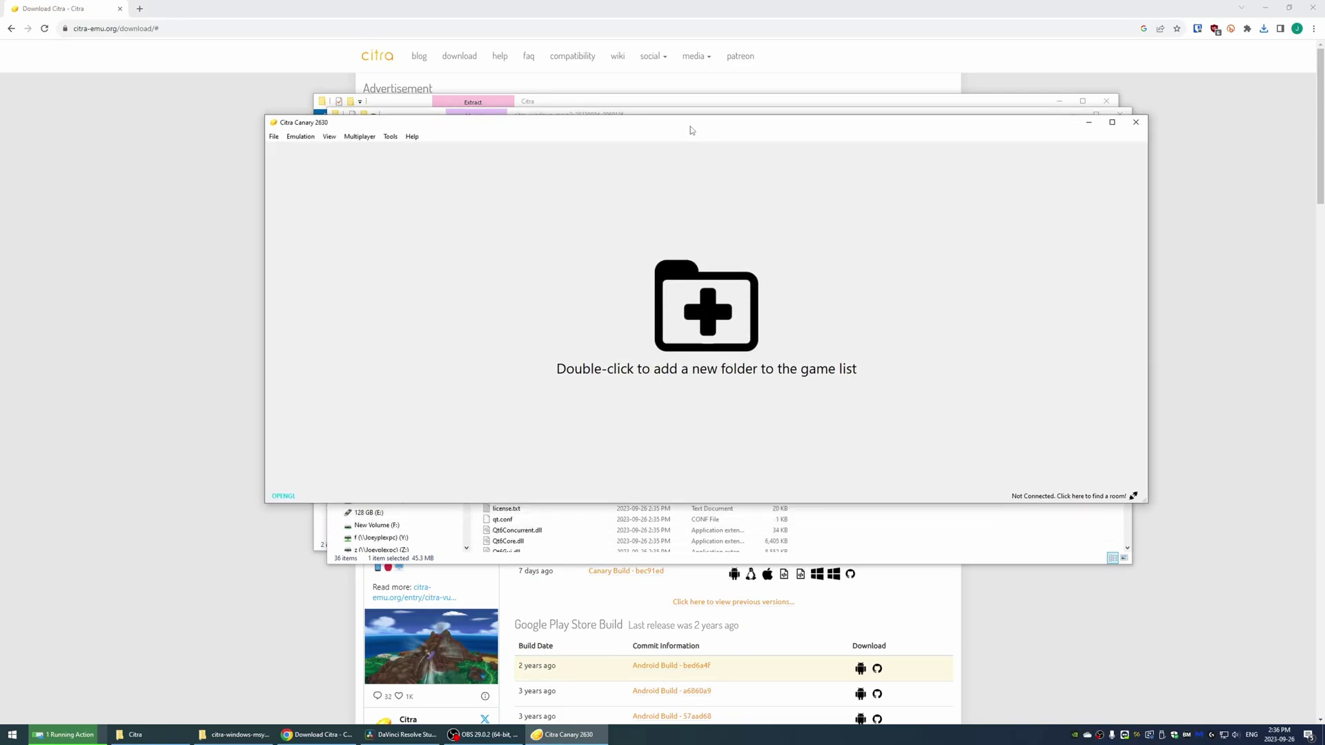
{"action": "double_click", "coordinate": [692, 129]}
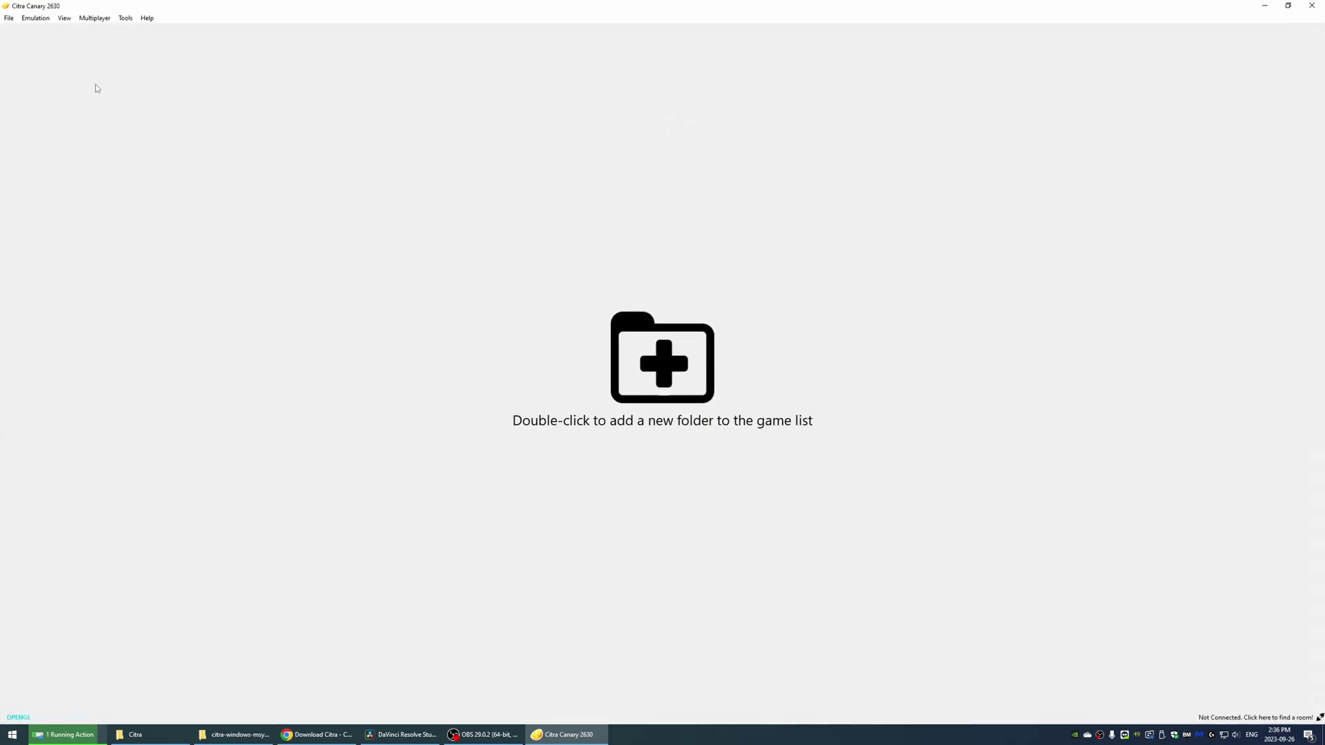
{"action": "left_click", "coordinate": [9, 18]}
{"action": "mouse_move", "coordinate": [29, 21]}
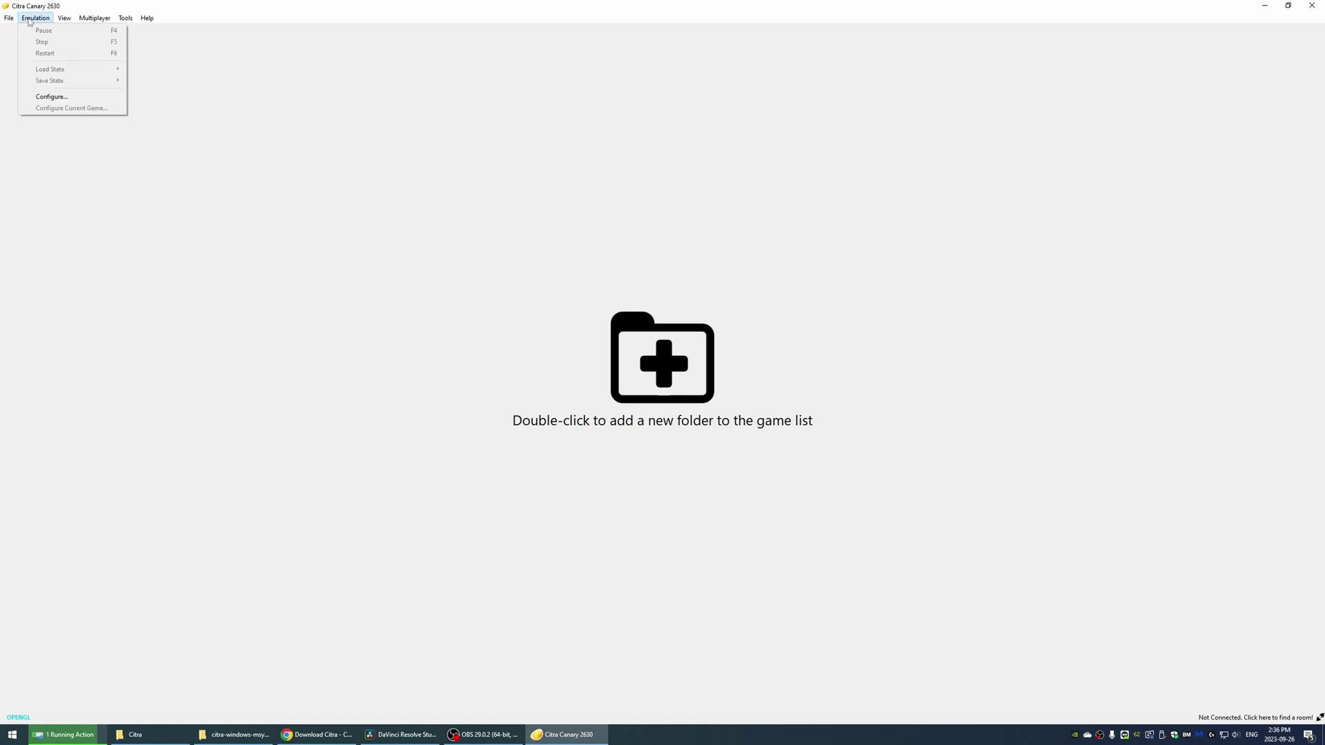
{"action": "mouse_move", "coordinate": [131, 20]}
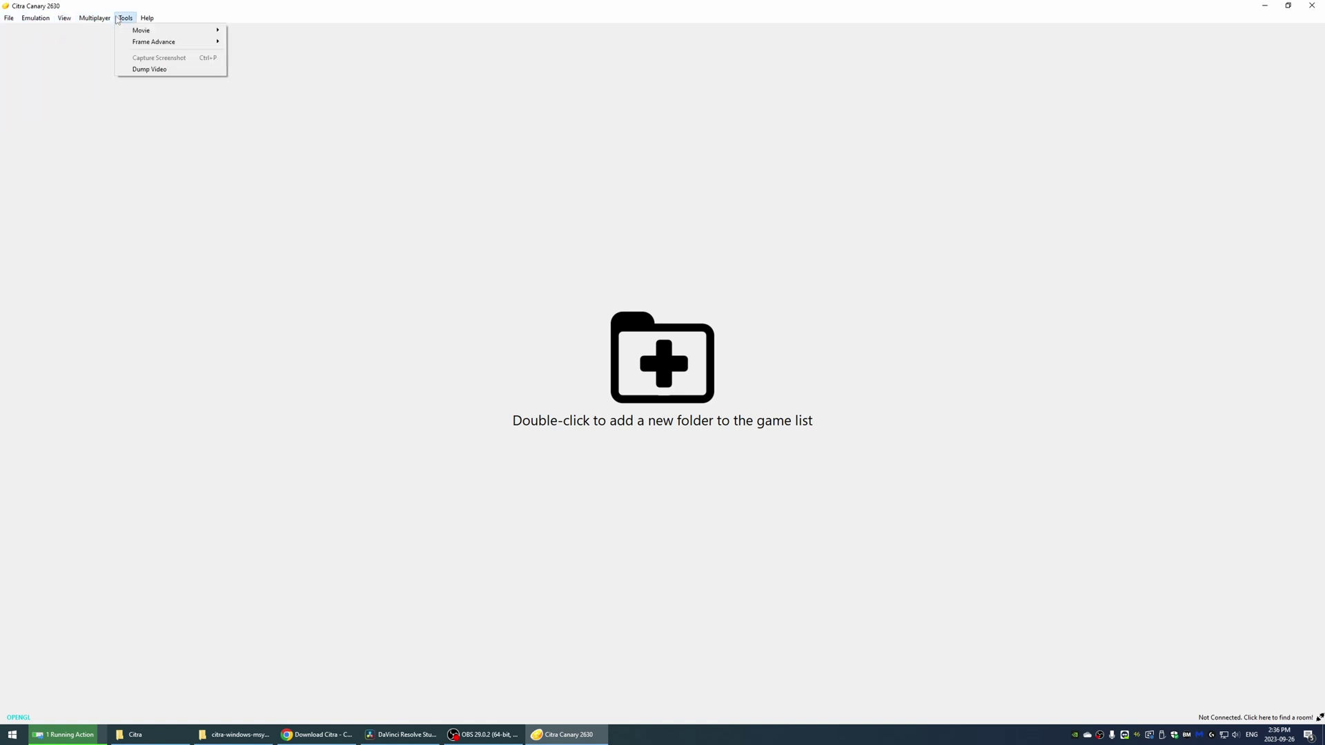
{"action": "left_click", "coordinate": [125, 18]}
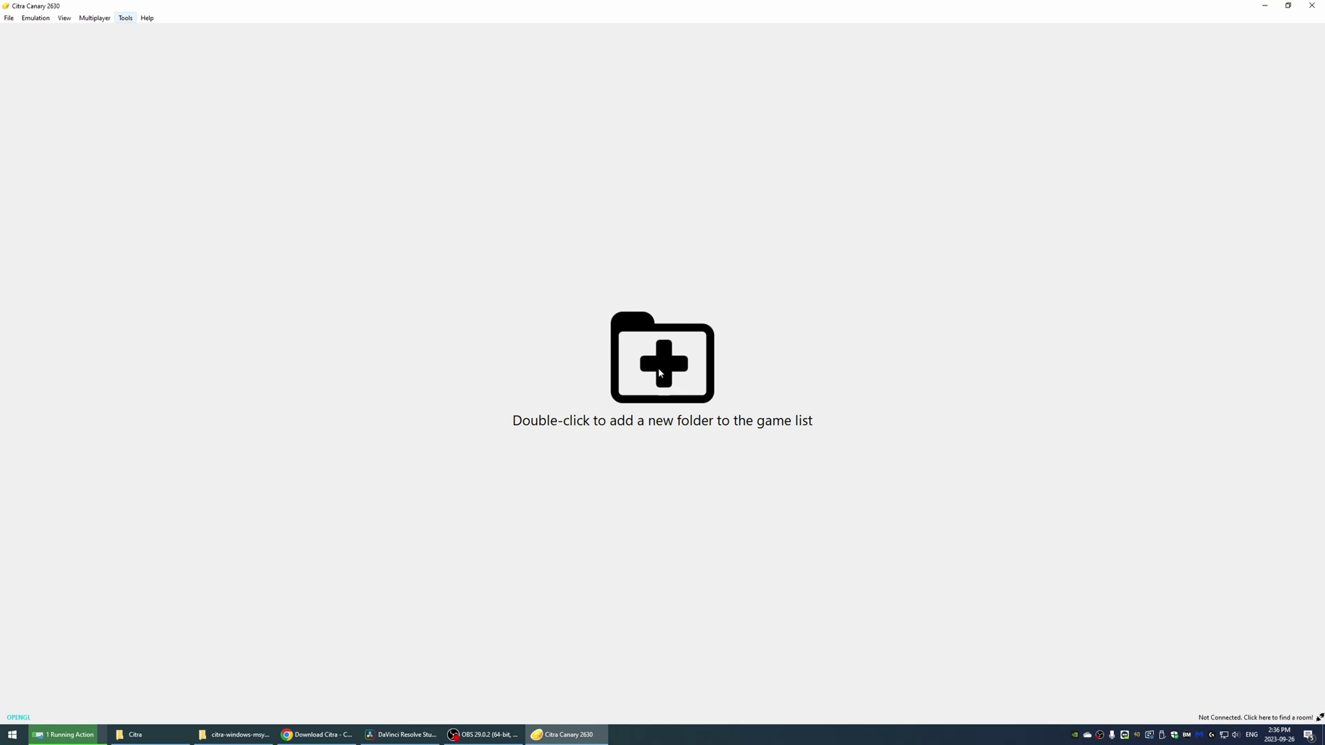
Add the folder roms/Nintendo - Nintendo 3DS on the Z: drive to the game list.
{"action": "double_click", "coordinate": [659, 371]}
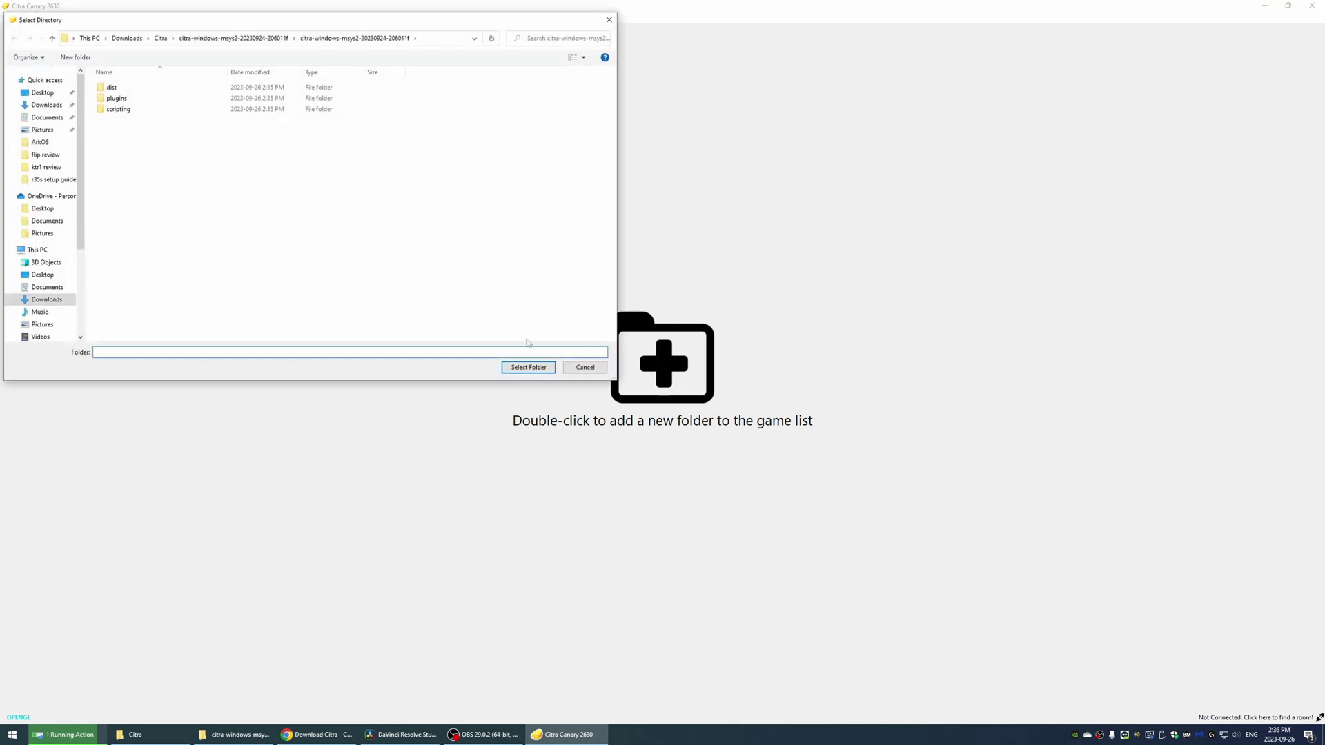
{"action": "left_click_drag", "start_coordinate": [80, 231], "coordinate": [80, 316]}
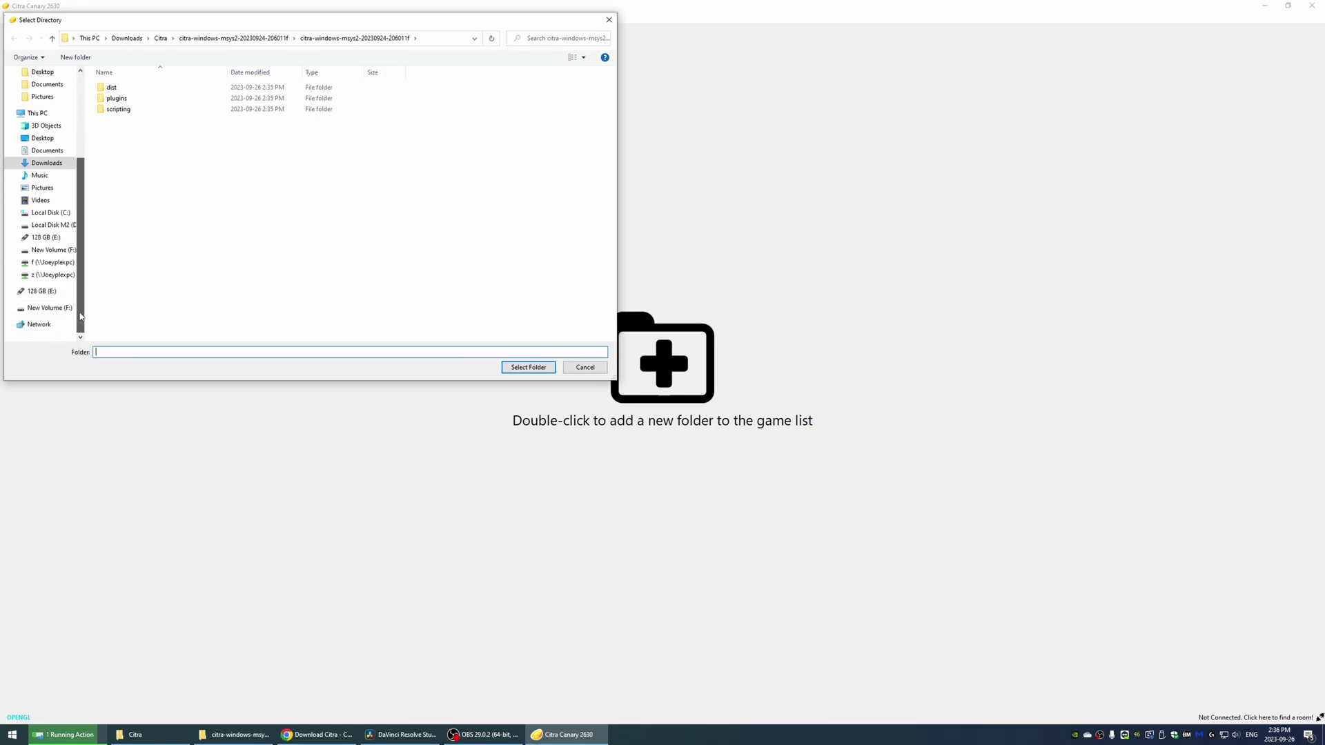
{"action": "left_click", "coordinate": [62, 274]}
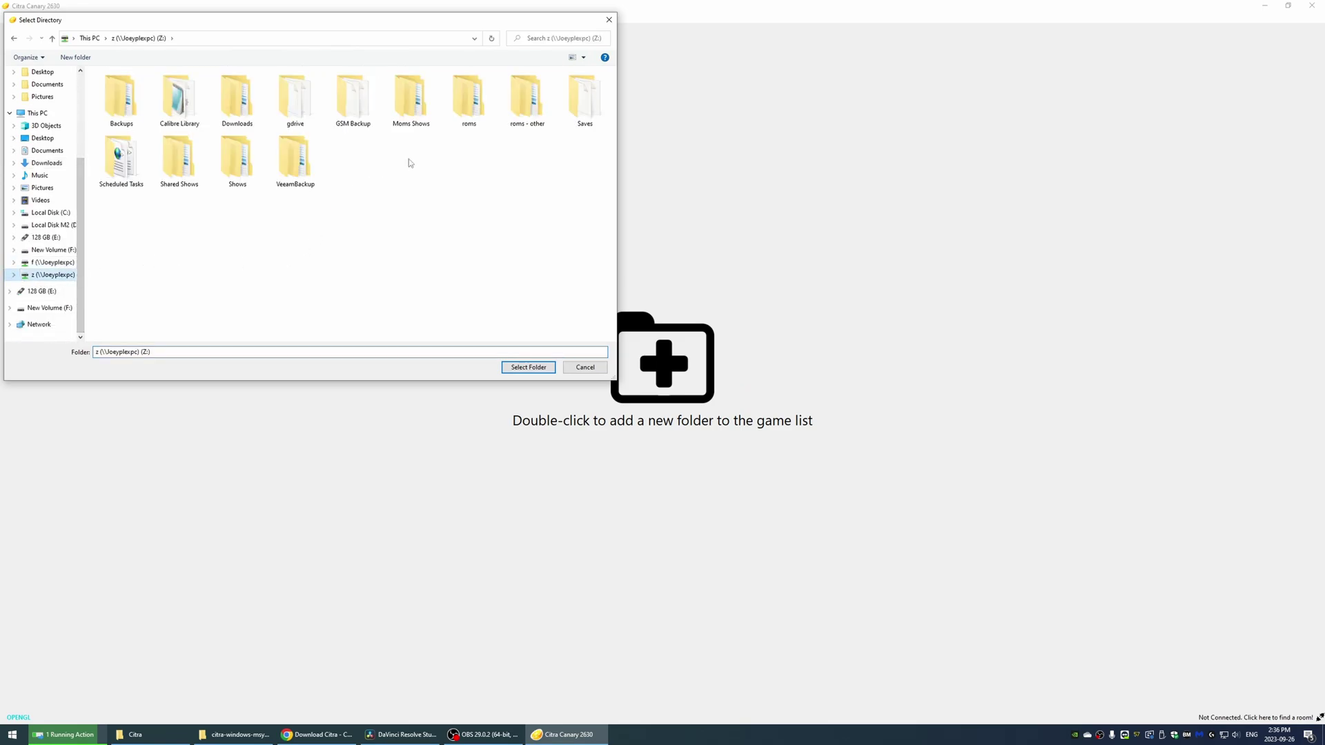
{"action": "double_click", "coordinate": [467, 105]}
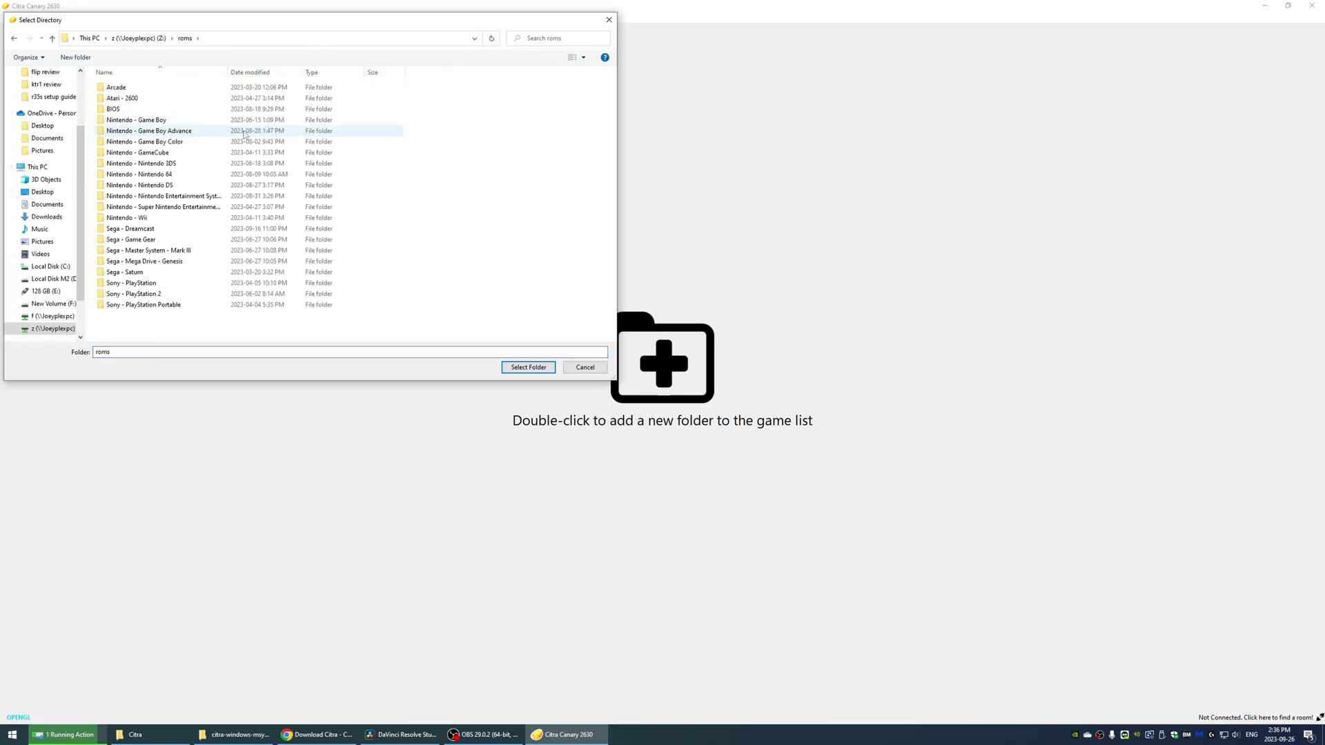
{"action": "double_click", "coordinate": [172, 163]}
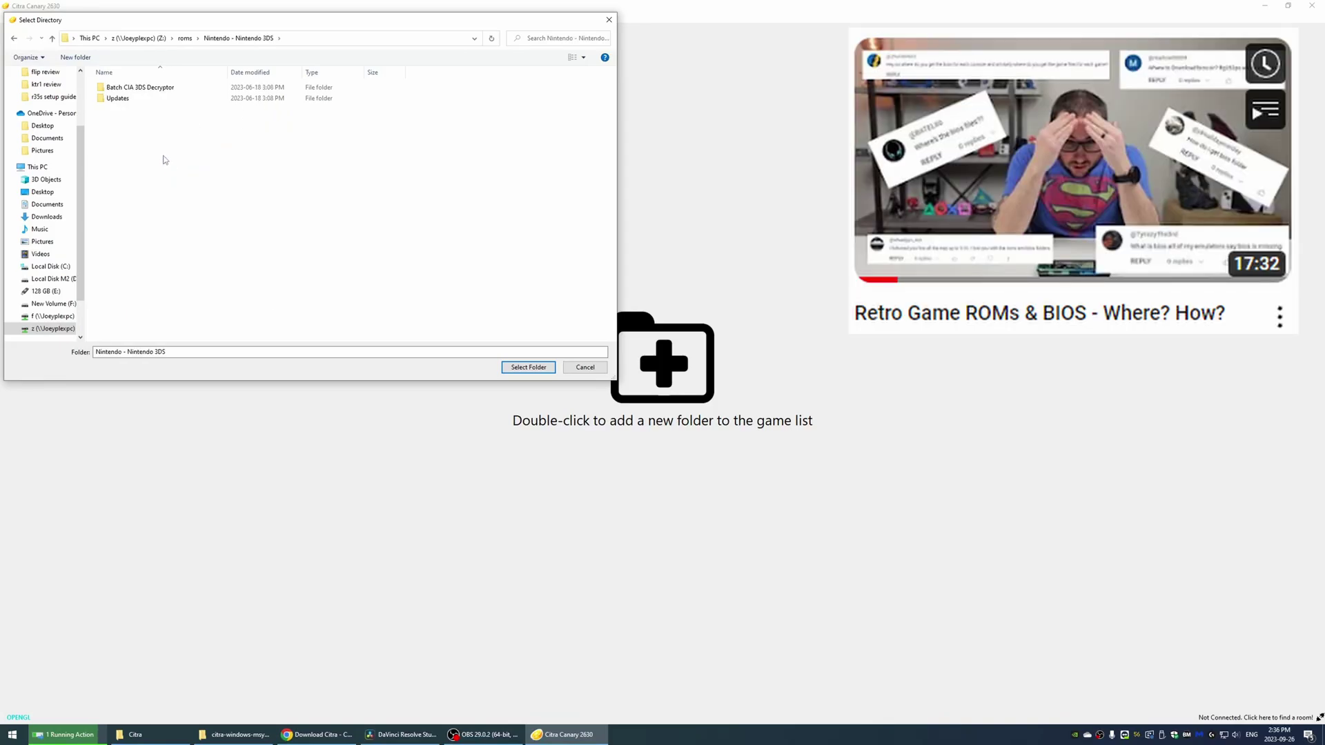
{"action": "left_click", "coordinate": [528, 368]}
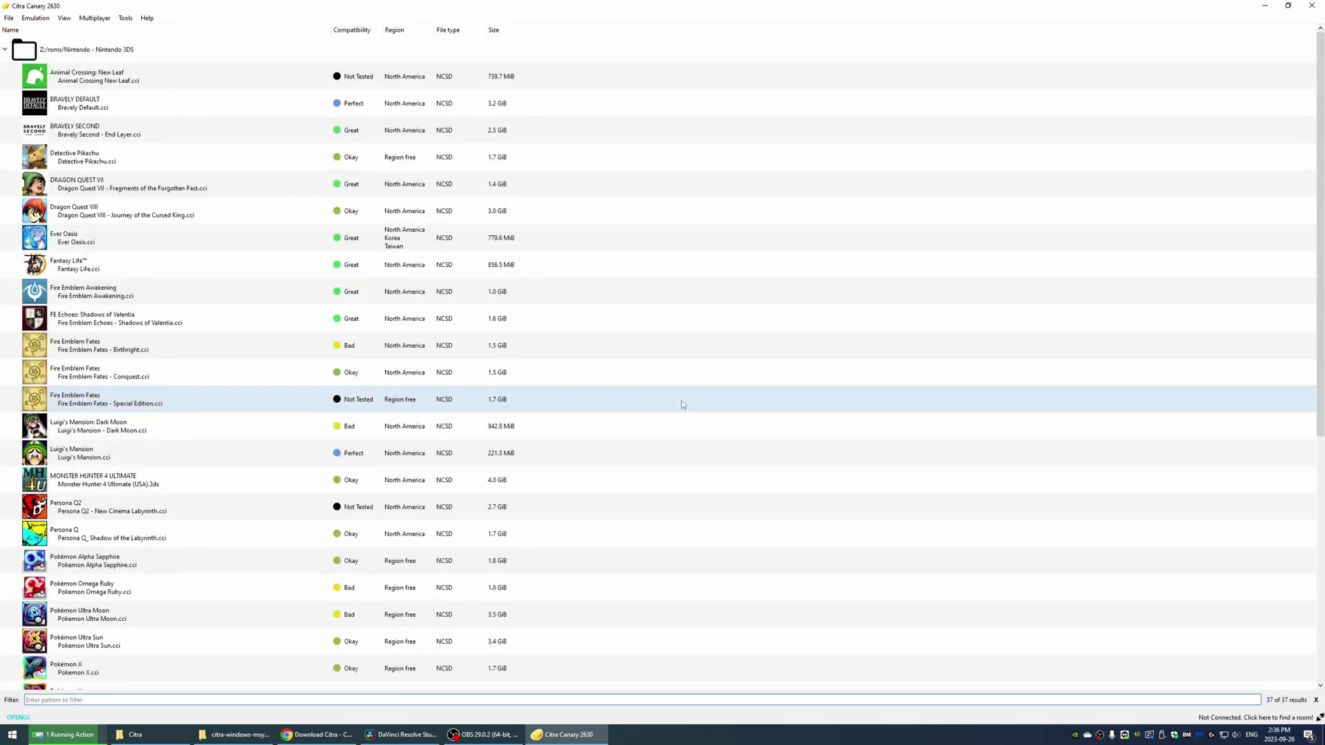
{"action": "scroll", "coordinate": [551, 383], "scroll_direction": "down", "scroll_amount": 3}
{"action": "scroll", "coordinate": [551, 383], "scroll_direction": "down", "scroll_amount": 2}
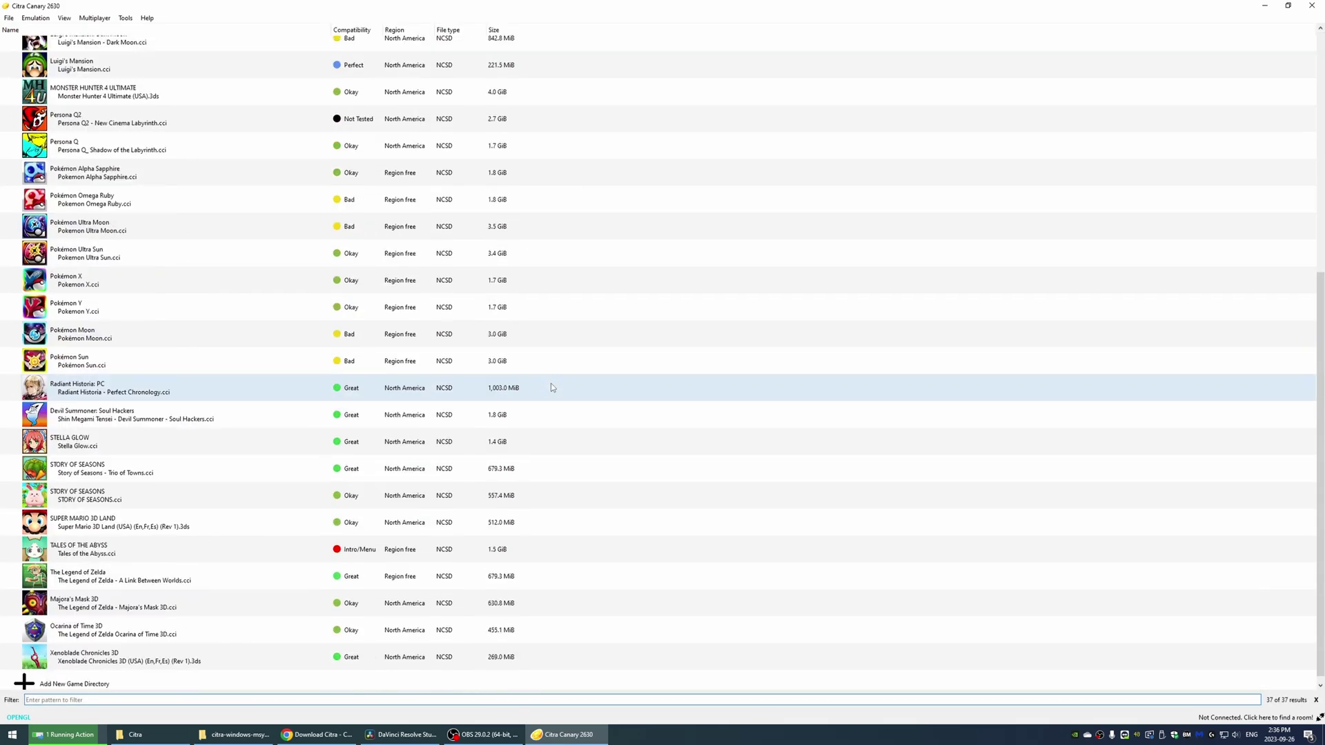
{"action": "scroll", "coordinate": [428, 400], "scroll_direction": "up", "scroll_amount": 5}
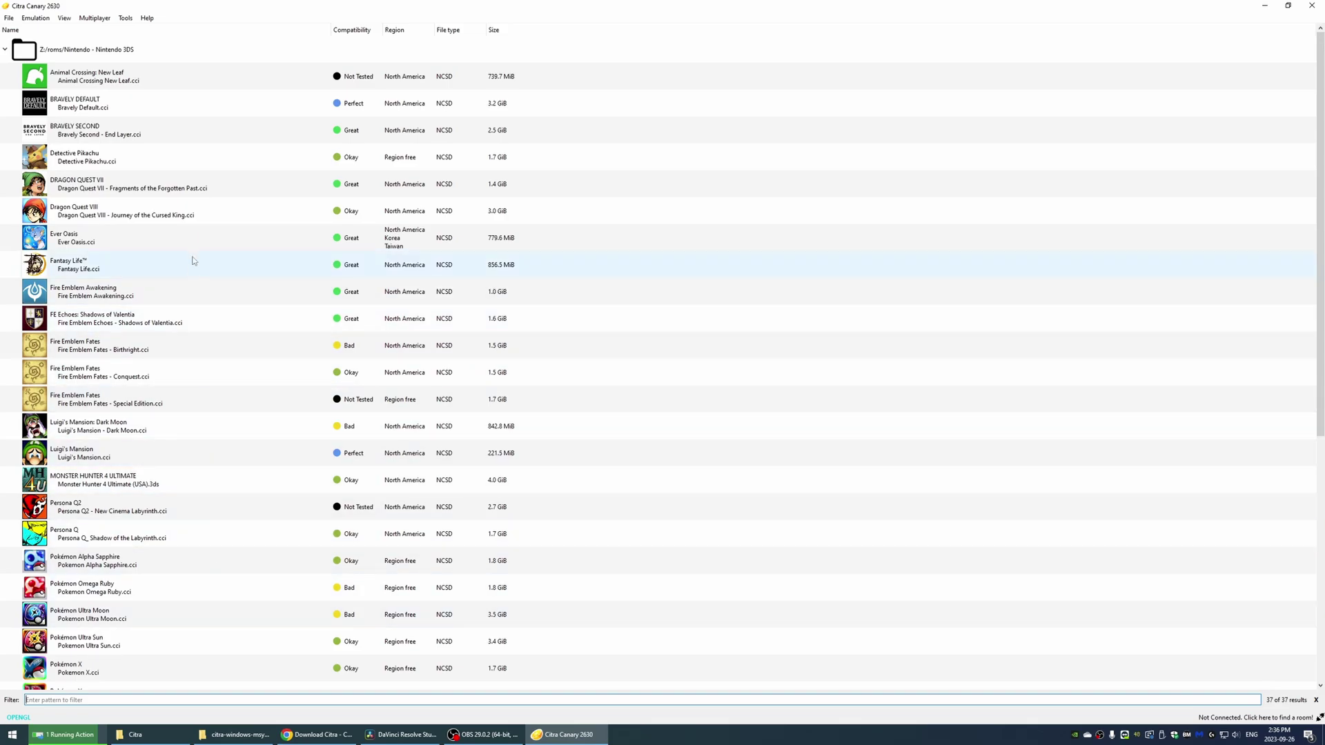
{"action": "left_click", "coordinate": [154, 82]}
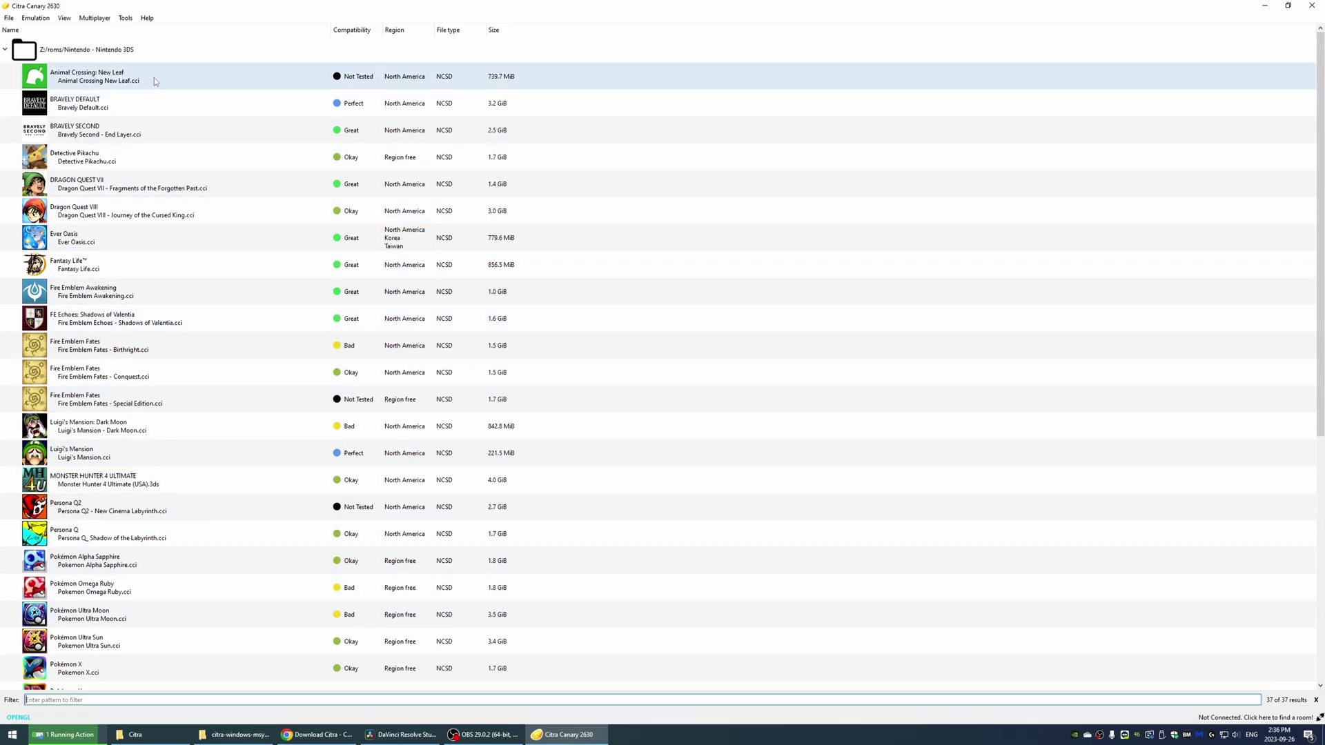
Install all the CIA update files from the Updates folder inside Nintendo - Nintendo 3DS.
{"action": "left_click", "coordinate": [12, 20]}
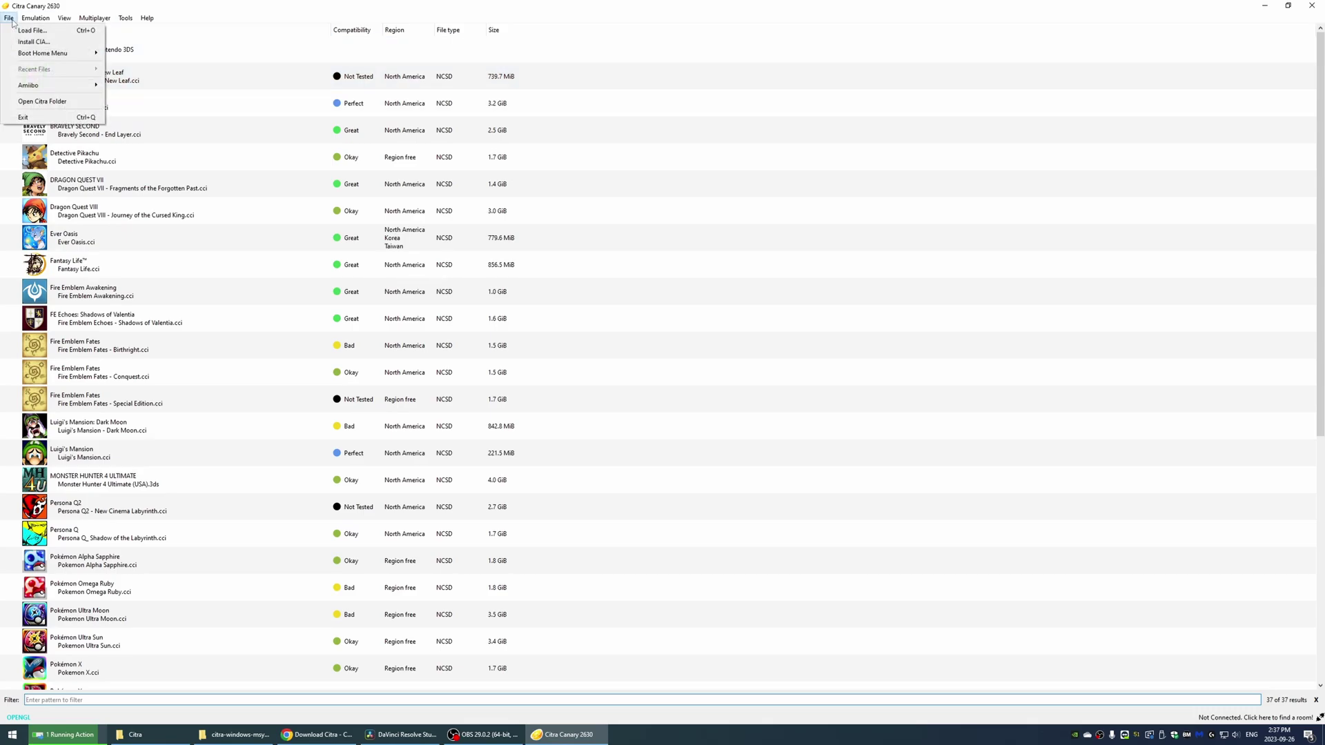
{"action": "left_click", "coordinate": [44, 43]}
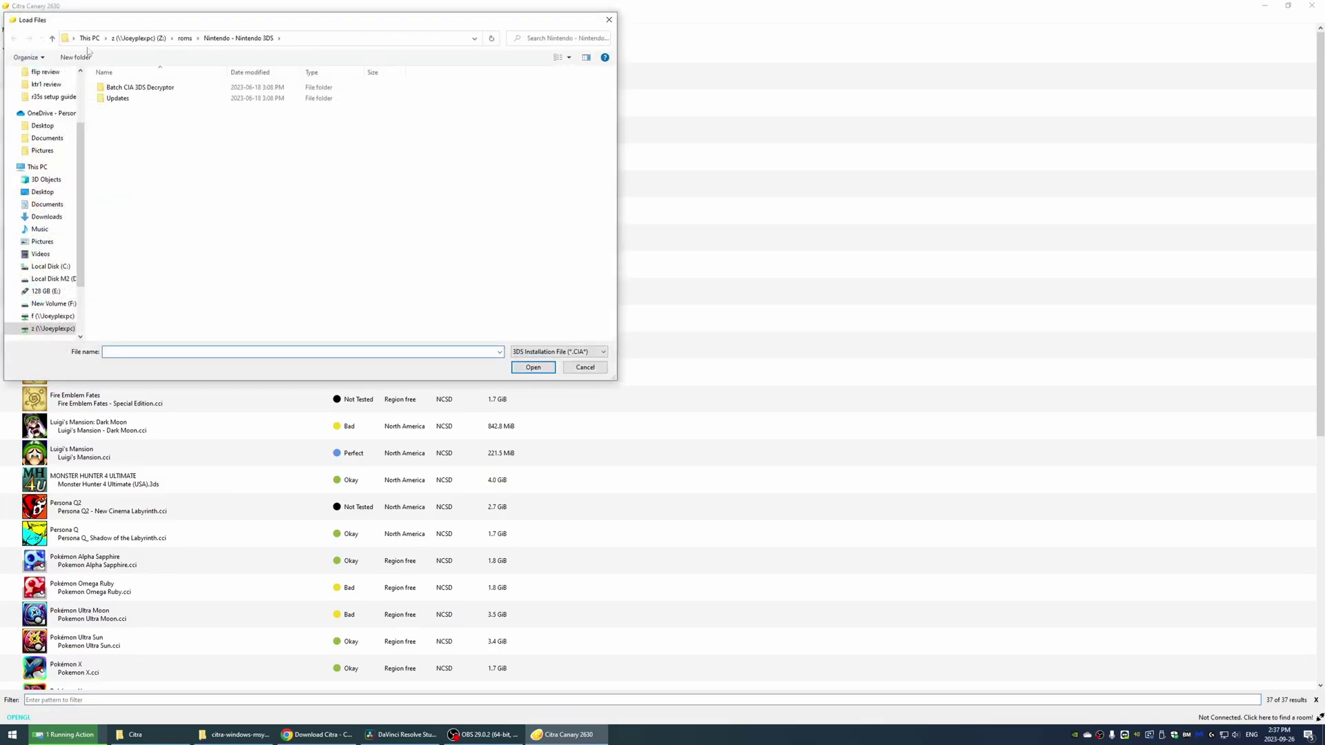
{"action": "double_click", "coordinate": [115, 100]}
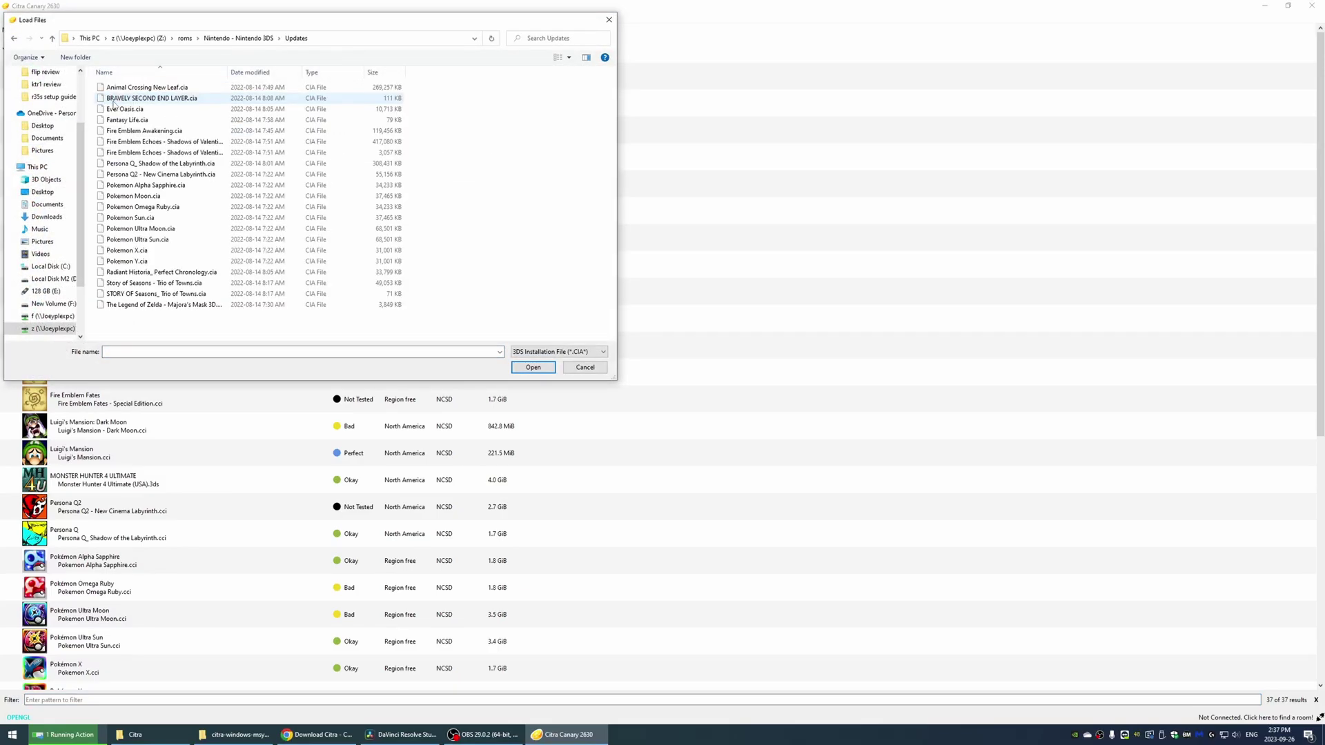
{"action": "left_click_drag", "start_coordinate": [162, 330], "coordinate": [137, 91]}
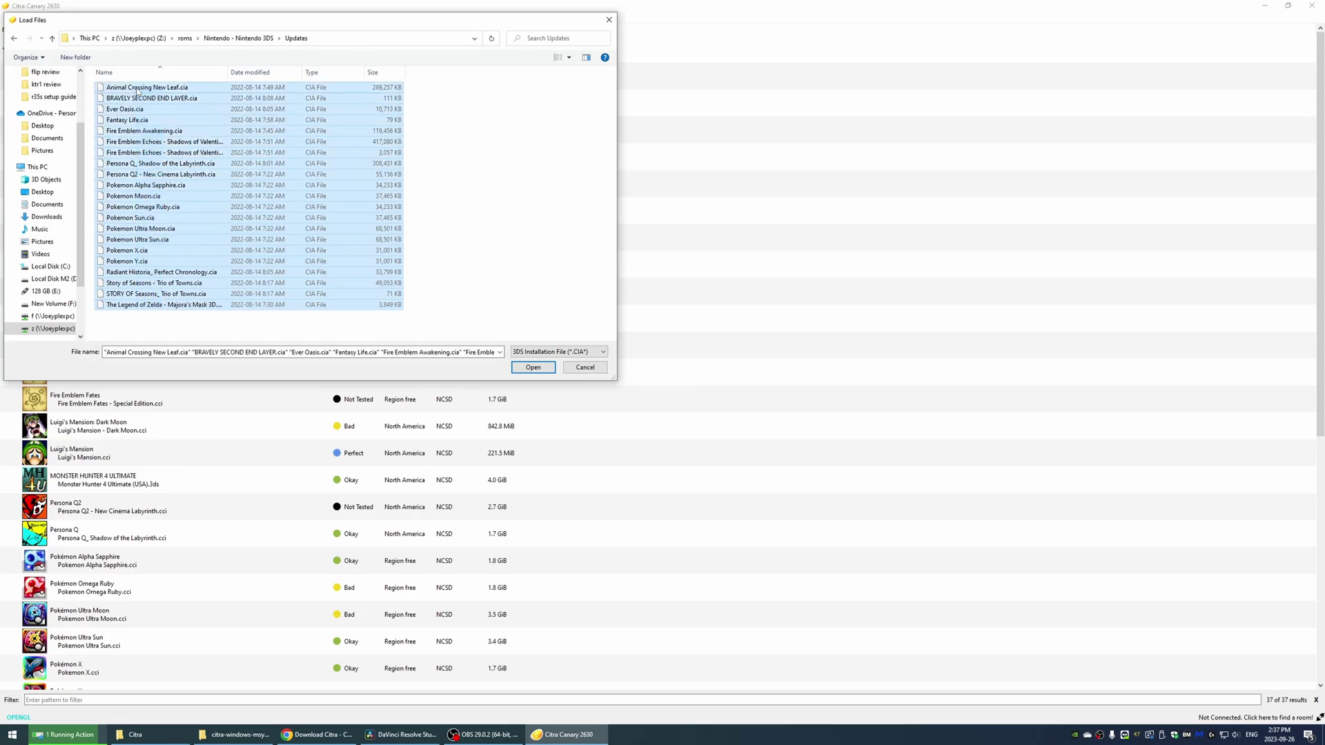
{"action": "left_click", "coordinate": [530, 369]}
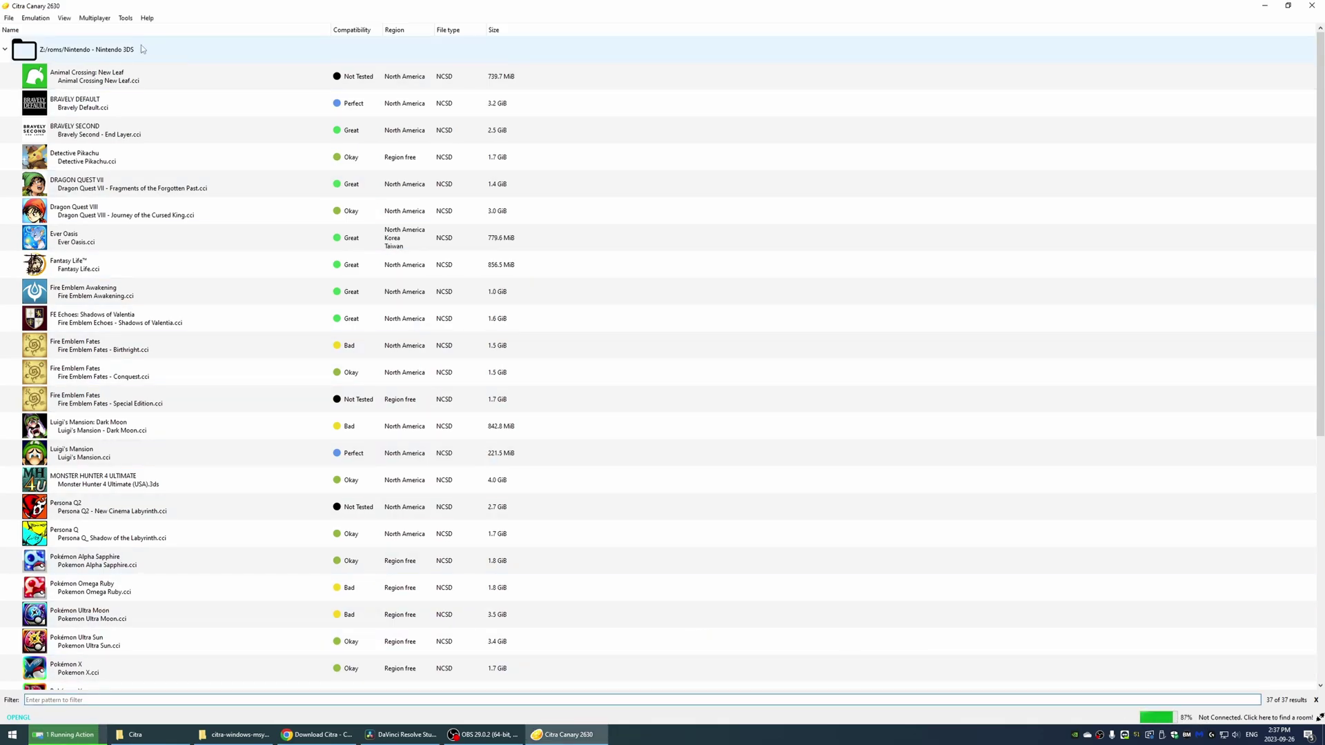
Open the emulator configuration and review its general, web, debug and interface settings.
{"action": "left_click", "coordinate": [11, 19]}
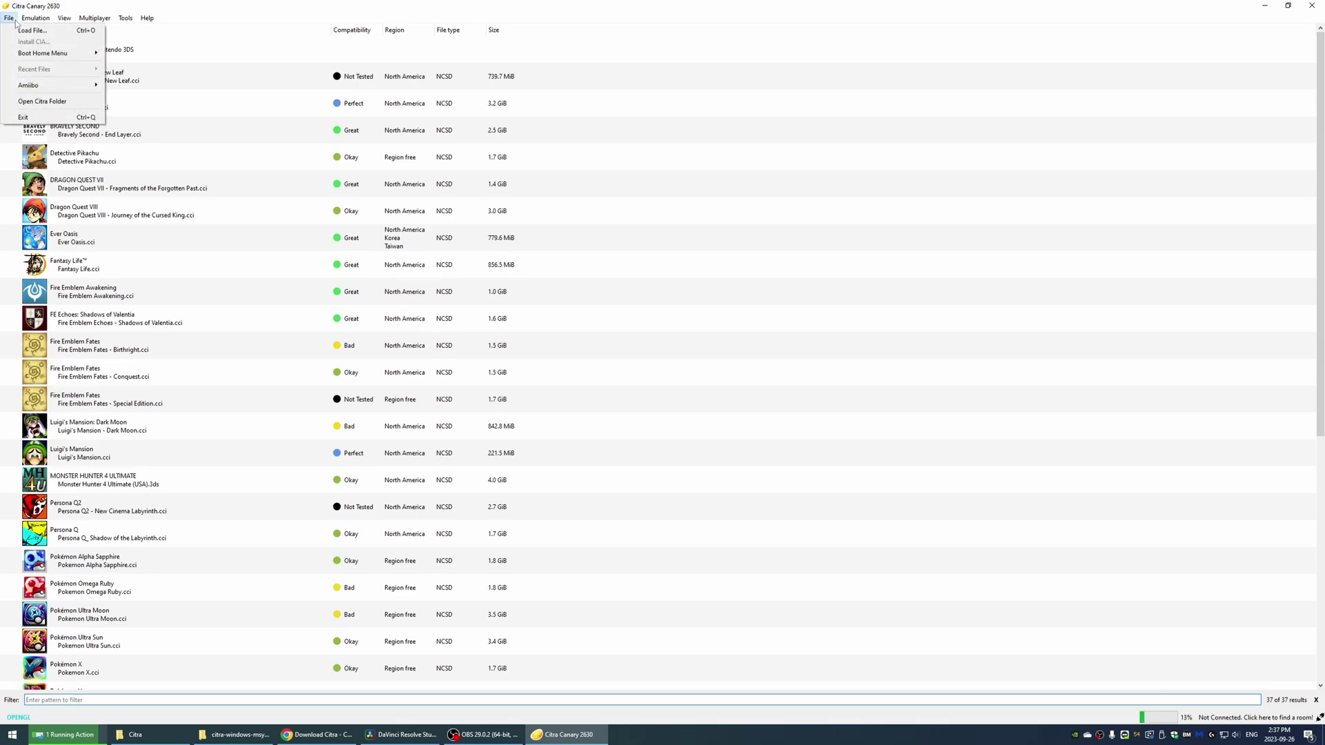
{"action": "mouse_move", "coordinate": [22, 22]}
{"action": "mouse_move", "coordinate": [66, 21]}
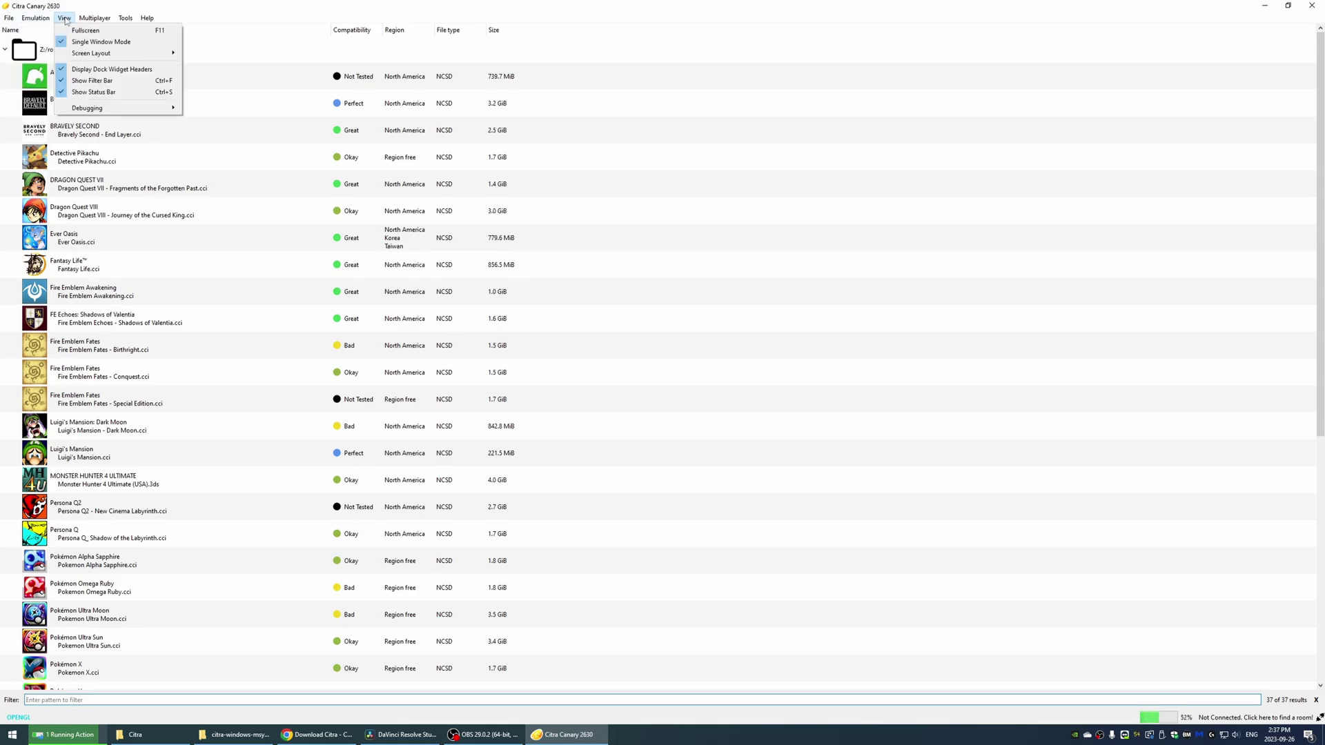
{"action": "mouse_move", "coordinate": [98, 58]}
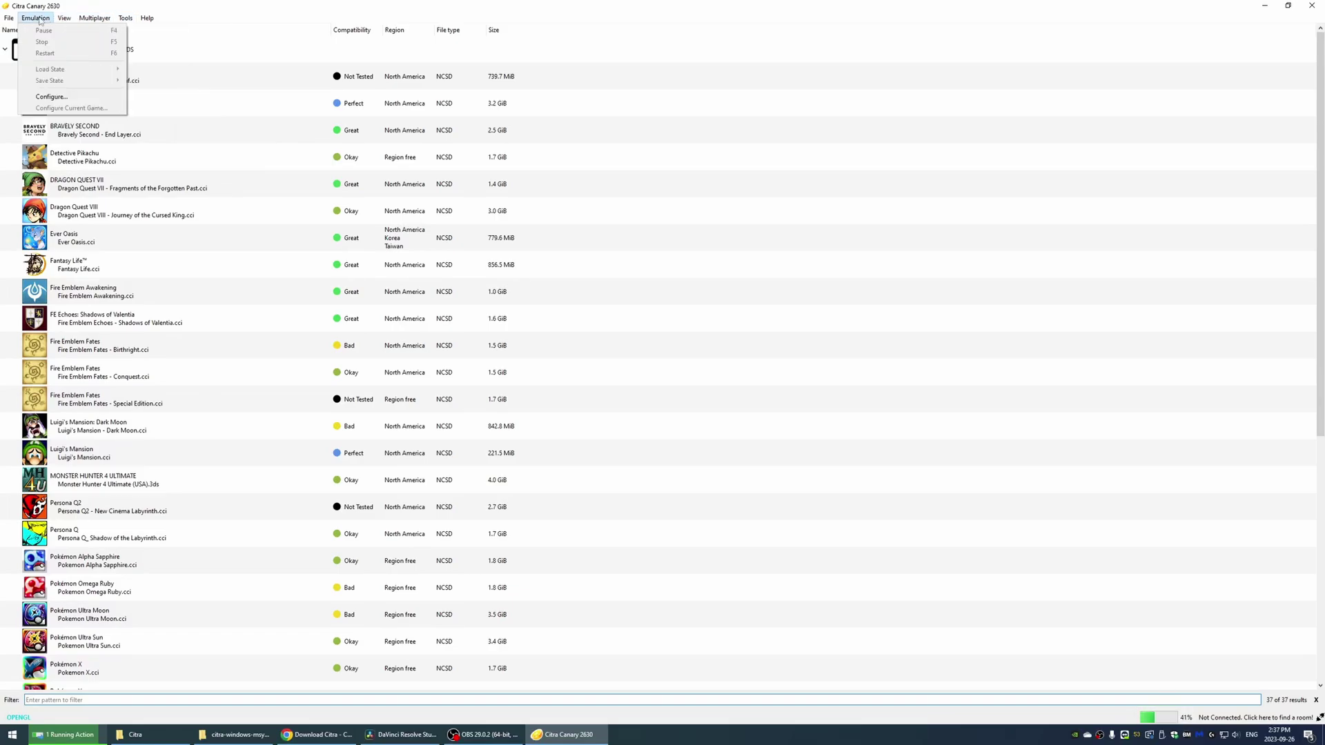
{"action": "left_click", "coordinate": [51, 96]}
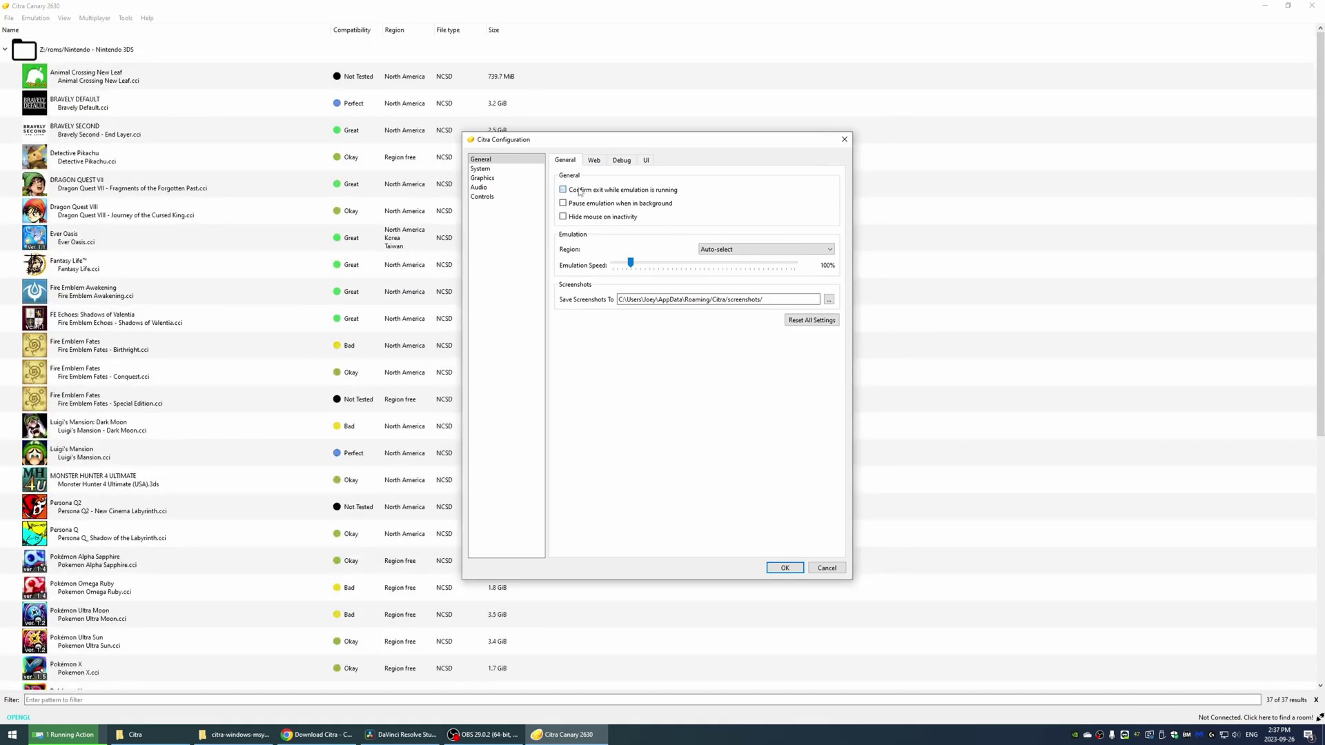
{"action": "left_click", "coordinate": [579, 191]}
{"action": "left_click", "coordinate": [597, 161]}
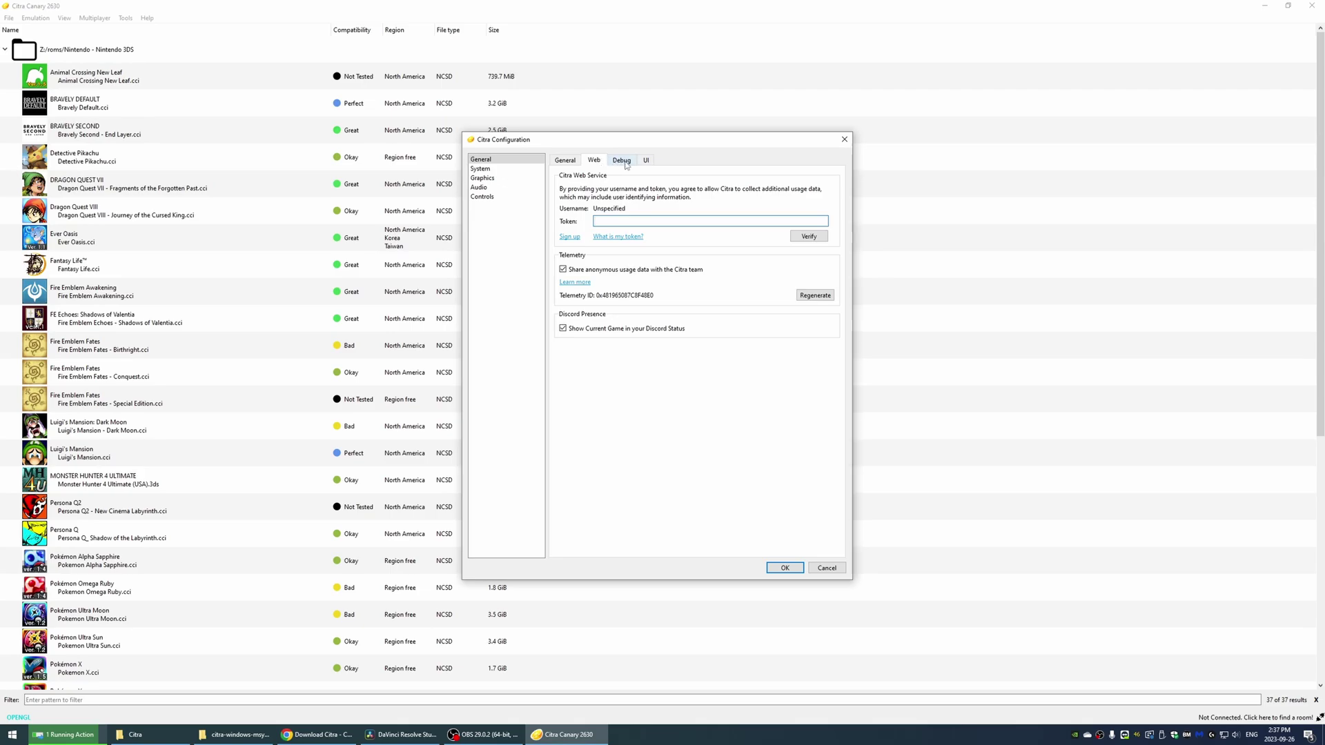
{"action": "left_click", "coordinate": [625, 163]}
{"action": "left_click", "coordinate": [646, 161]}
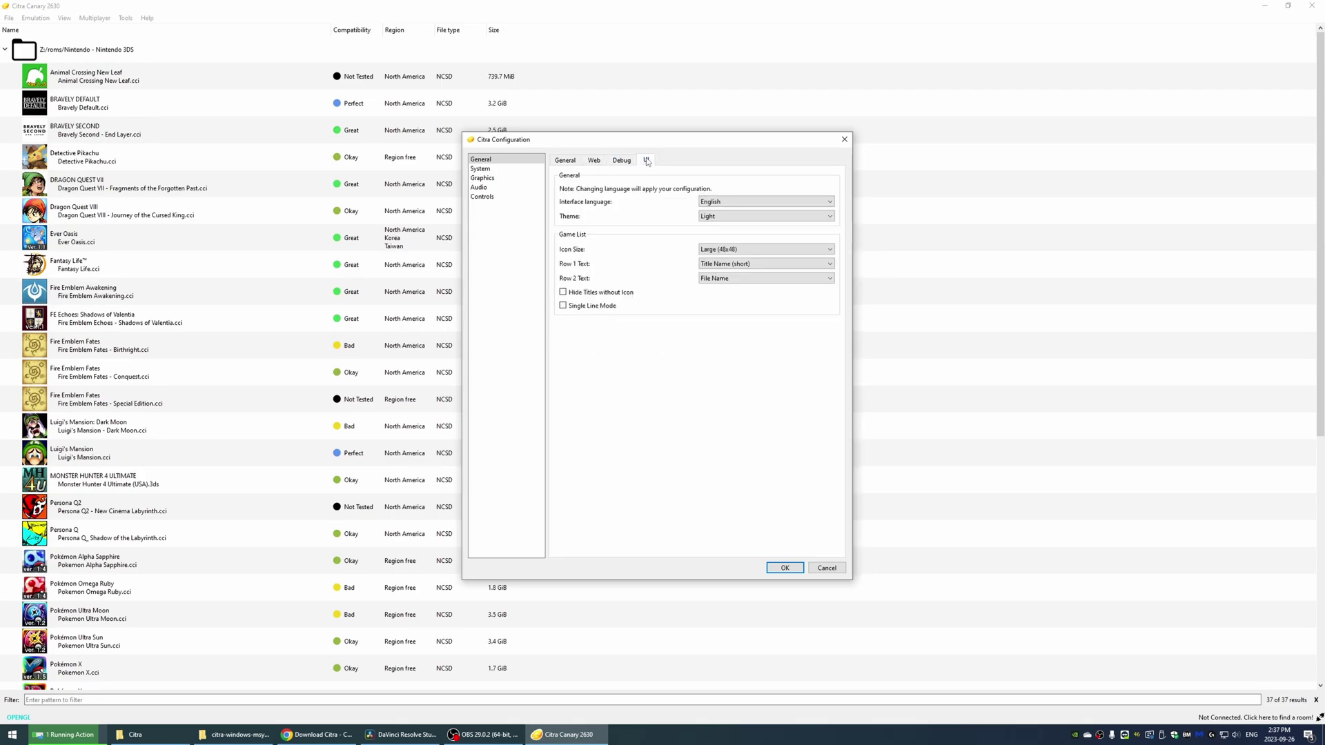
{"action": "left_click", "coordinate": [572, 161]}
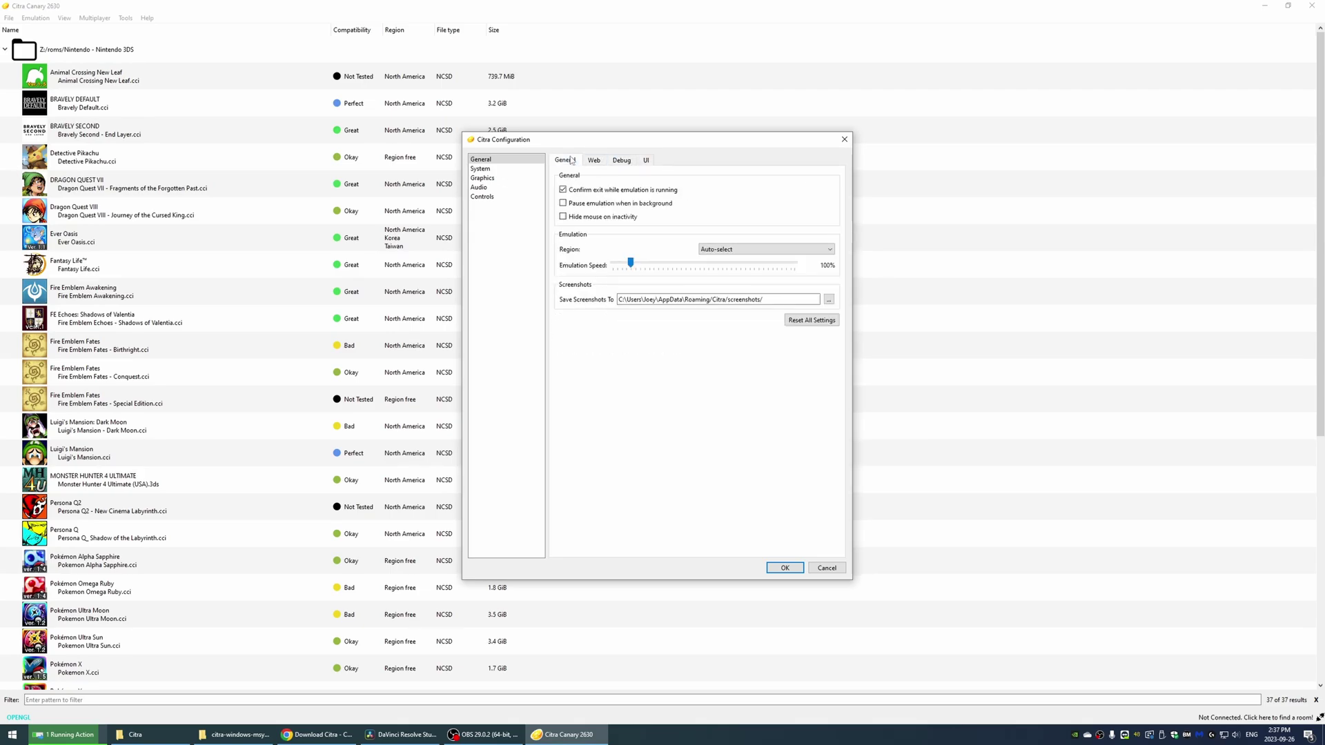
Review the system, camera and storage settings in the configuration.
{"action": "left_click", "coordinate": [506, 169]}
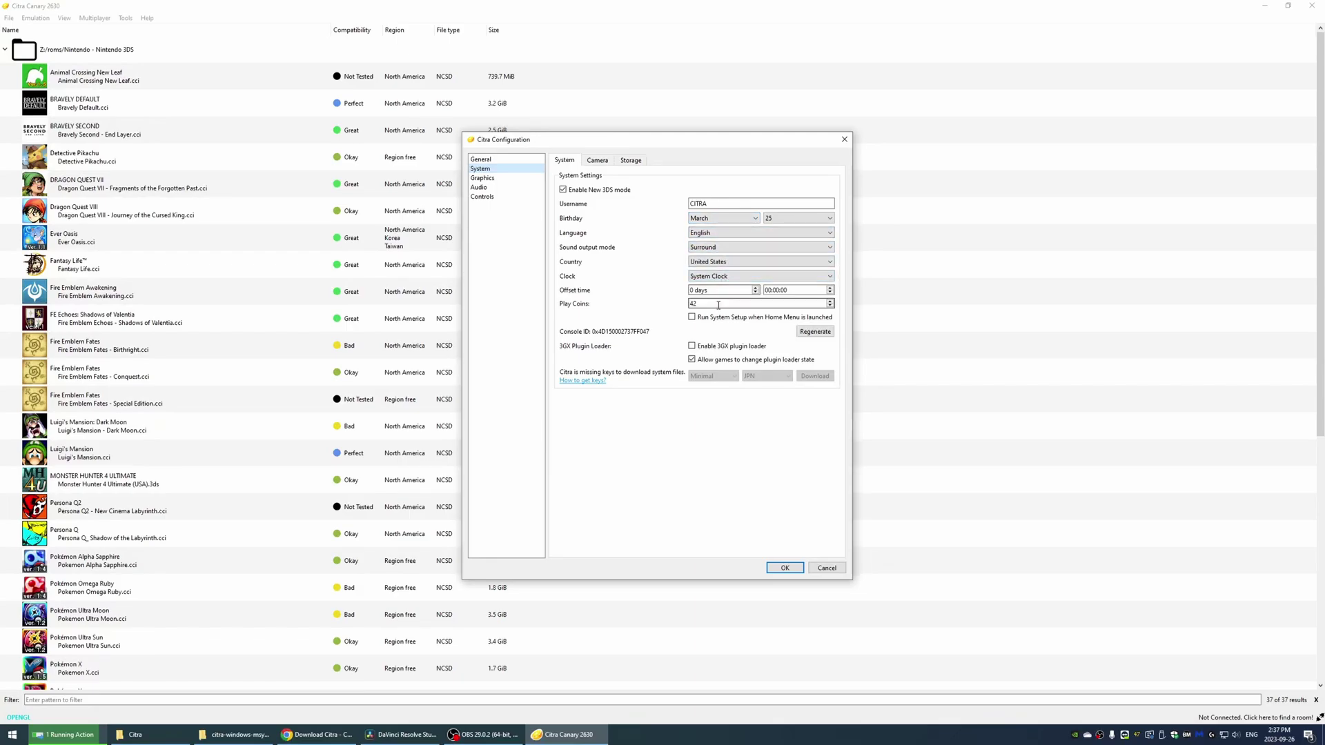
{"action": "left_click", "coordinate": [603, 163]}
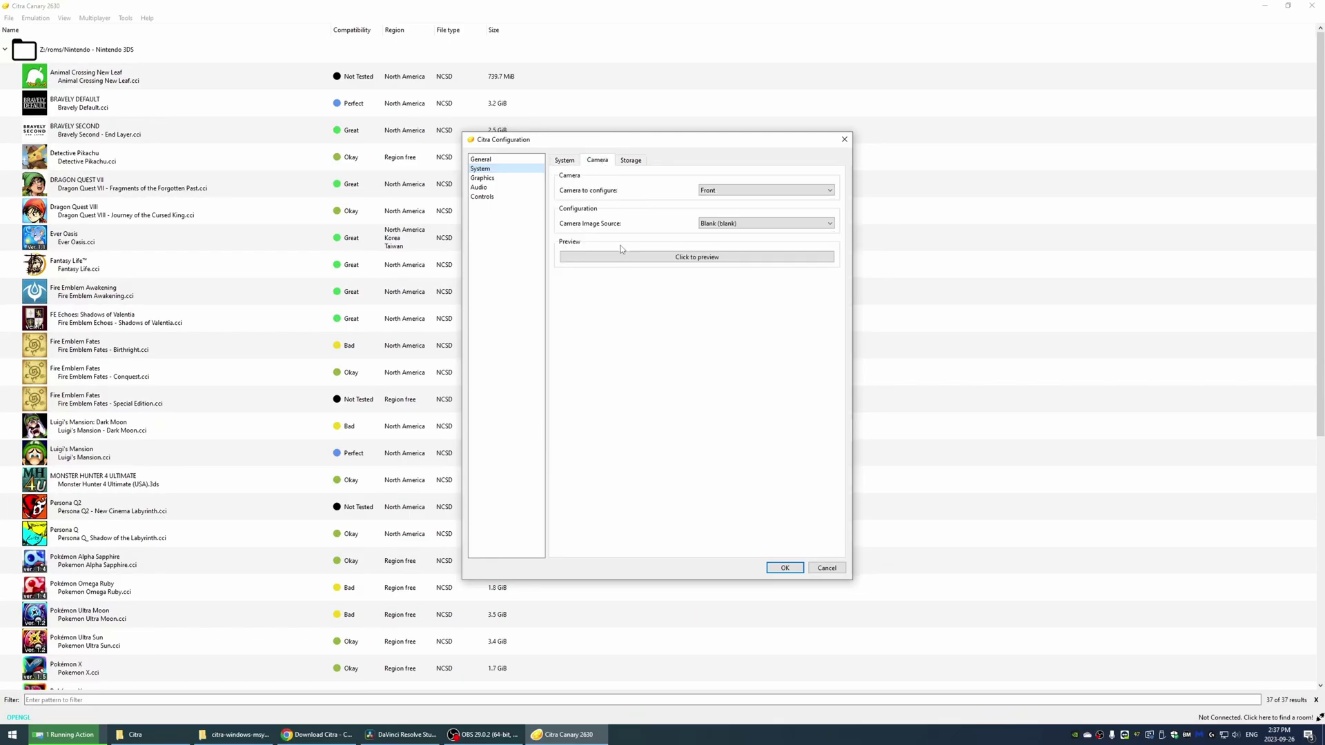
{"action": "left_click", "coordinate": [629, 164]}
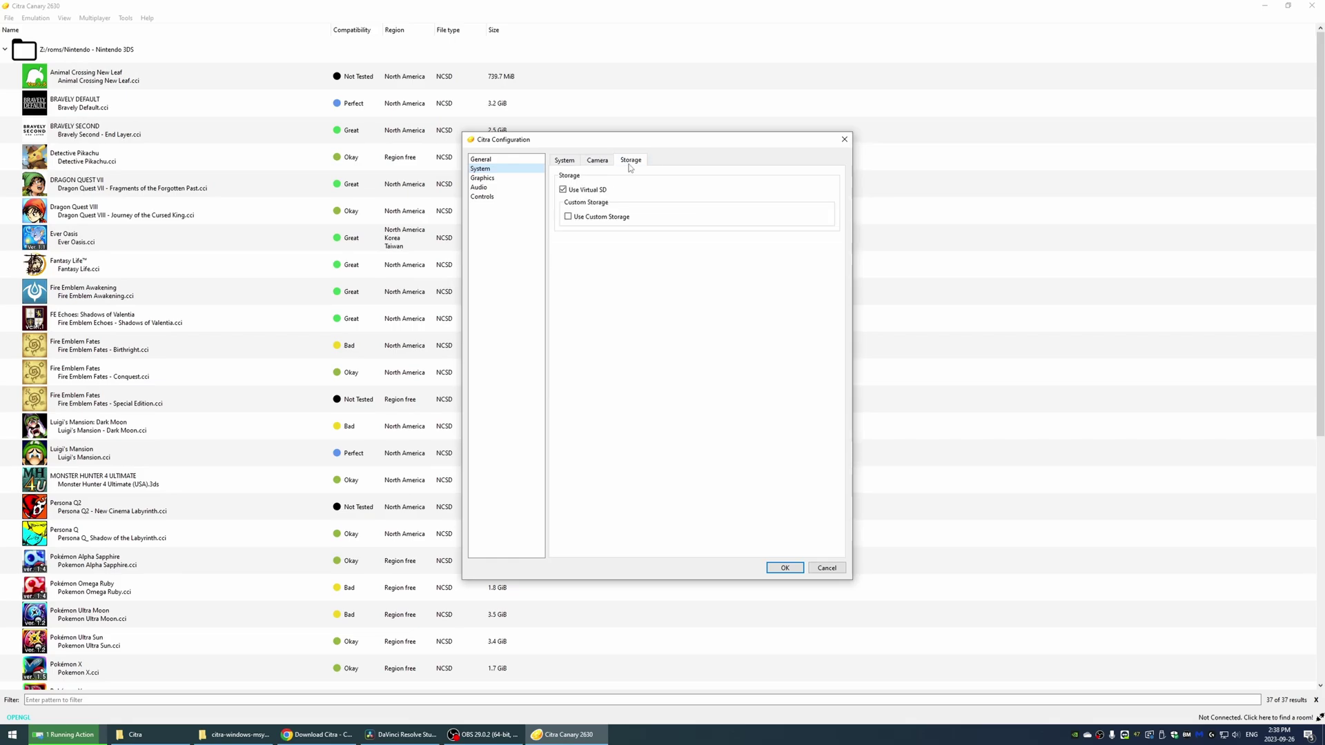
{"action": "left_click", "coordinate": [572, 161]}
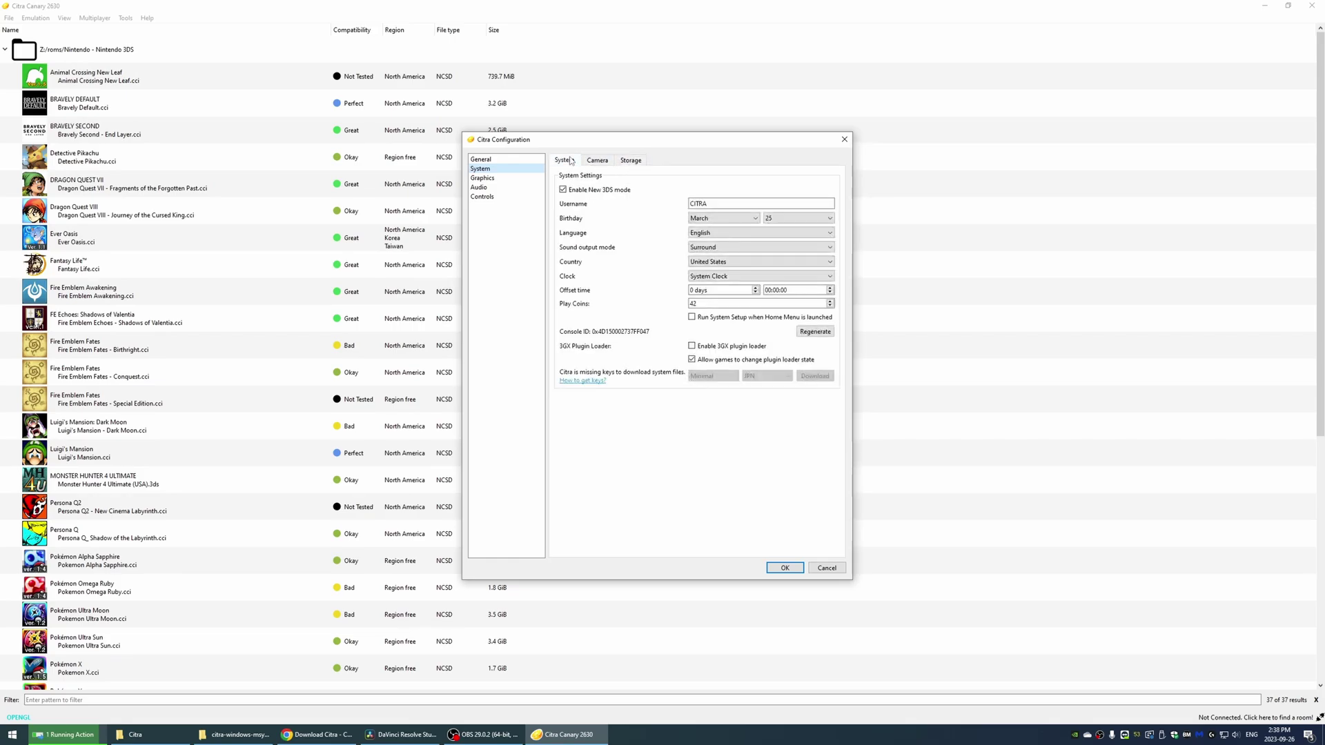
Review the graphics enhancement choices, keeping the internal resolution at Native (400x240) and the screen layout at Default.
{"action": "left_click", "coordinate": [491, 179]}
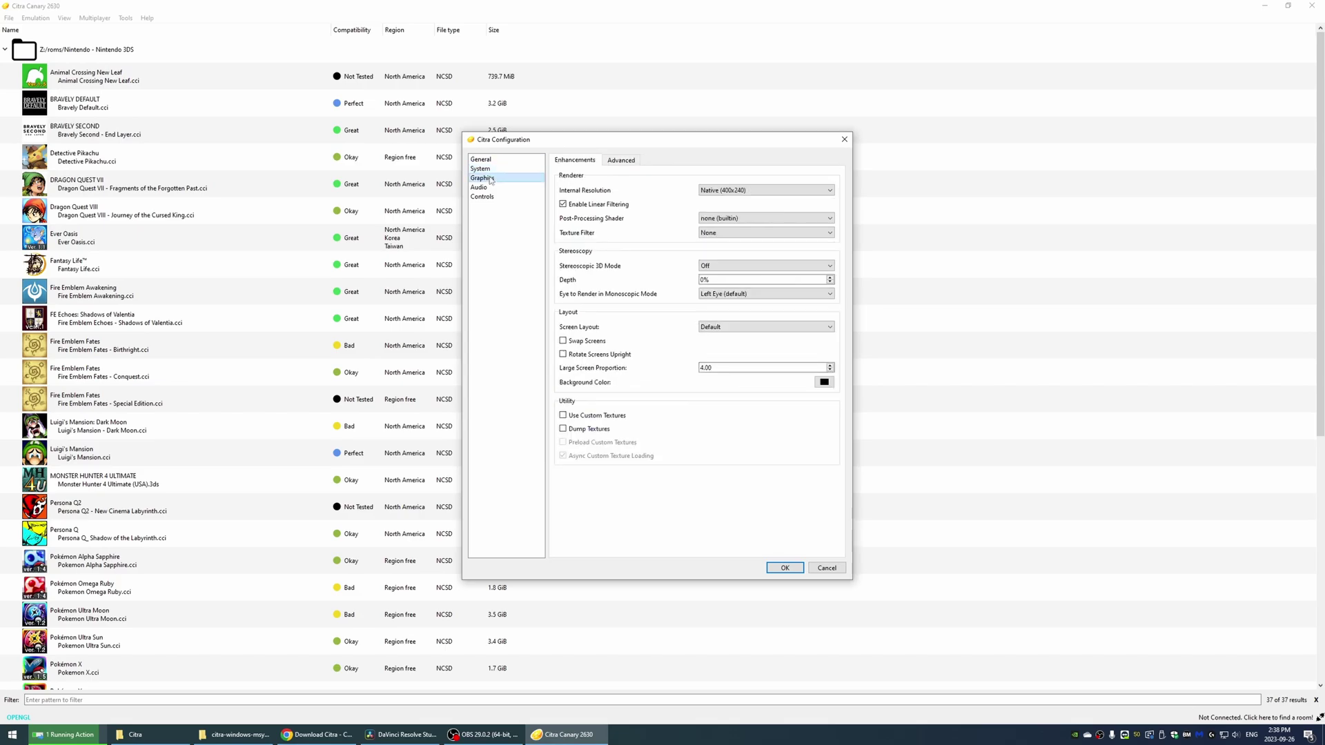
{"action": "left_click", "coordinate": [749, 191]}
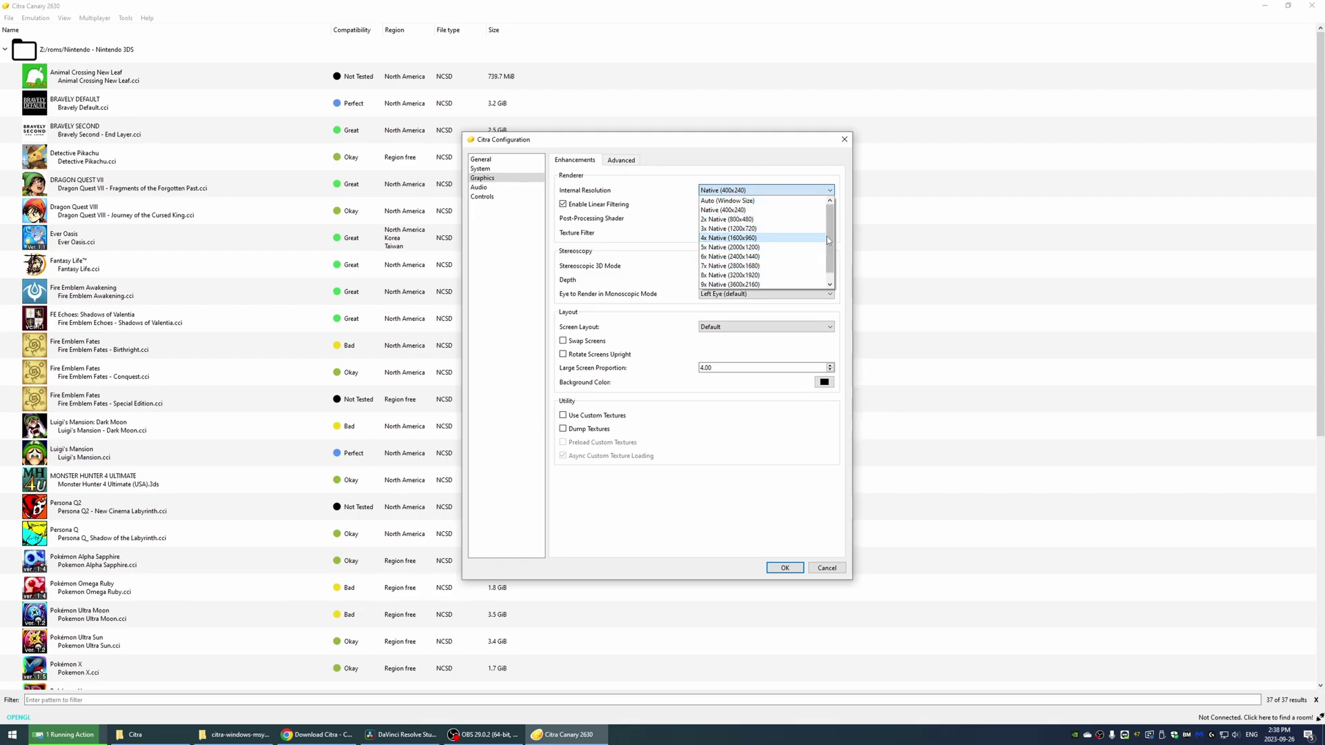
{"action": "left_click", "coordinate": [730, 212]}
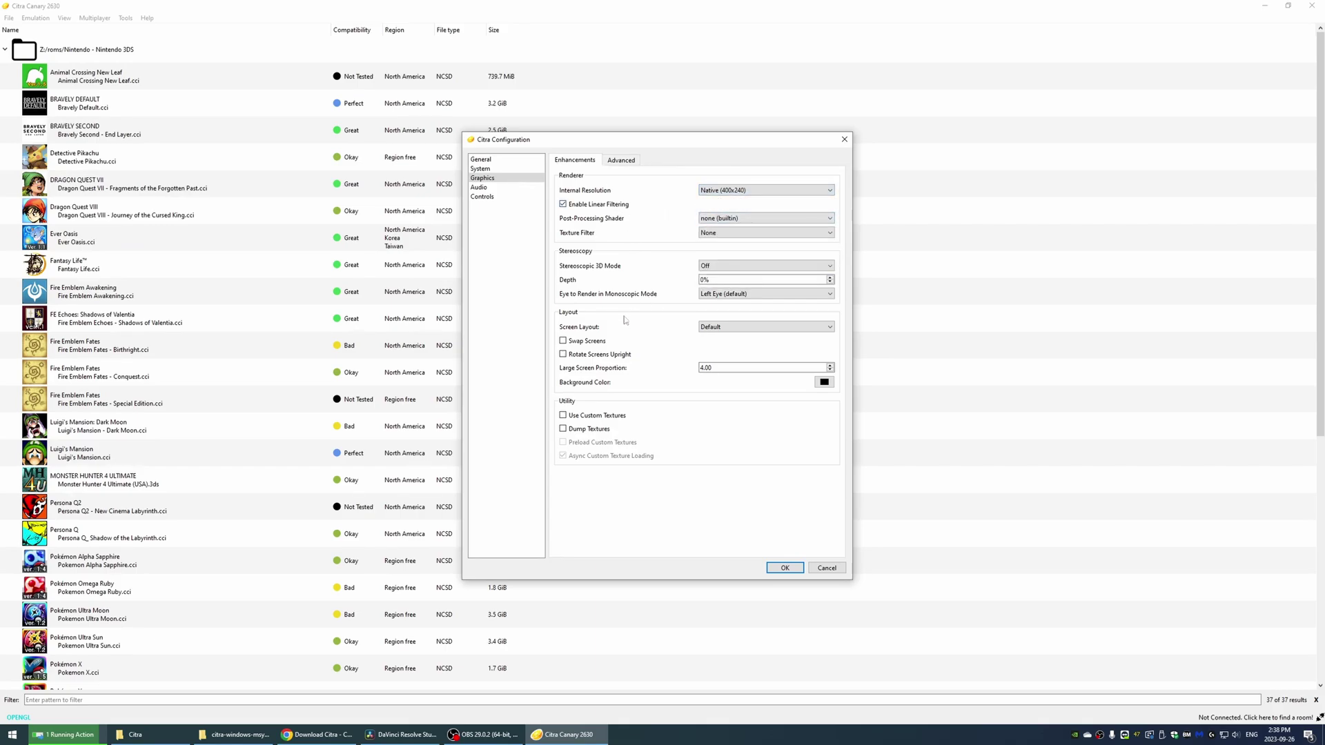
{"action": "left_click", "coordinate": [731, 328]}
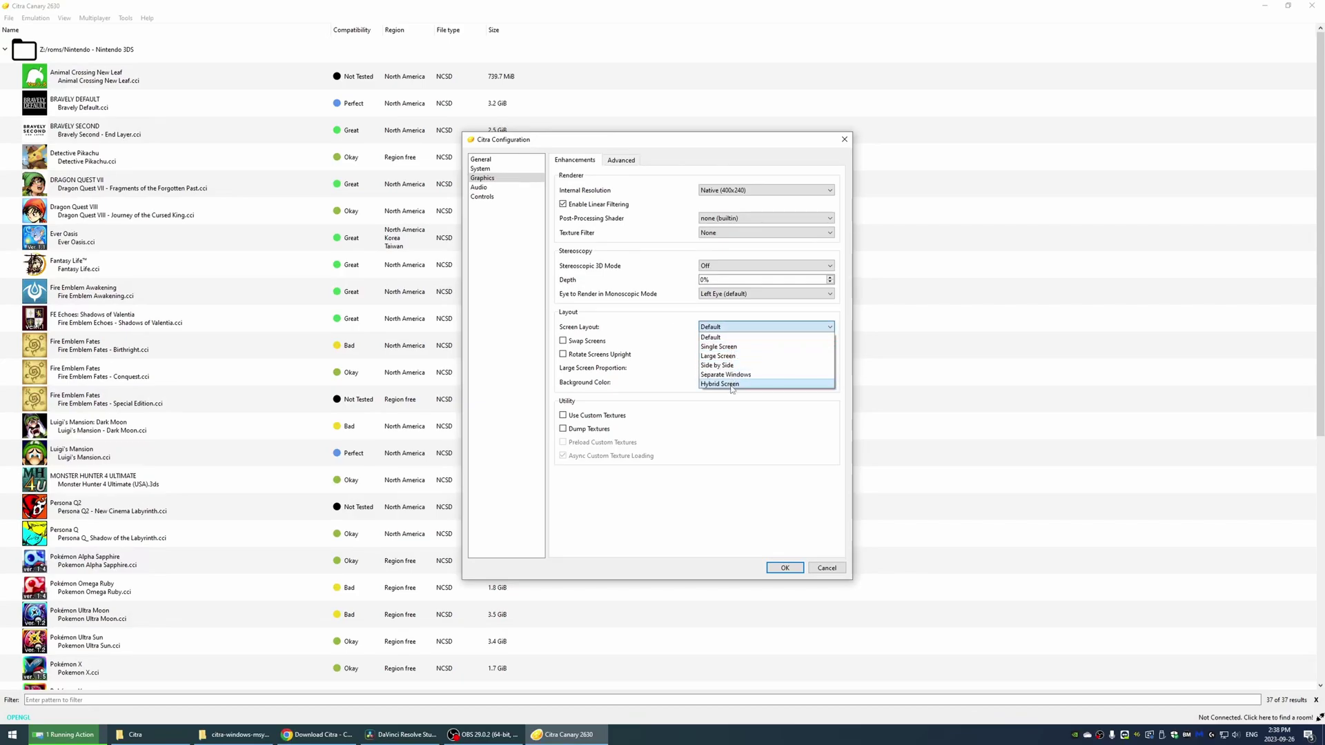
{"action": "left_click", "coordinate": [727, 336]}
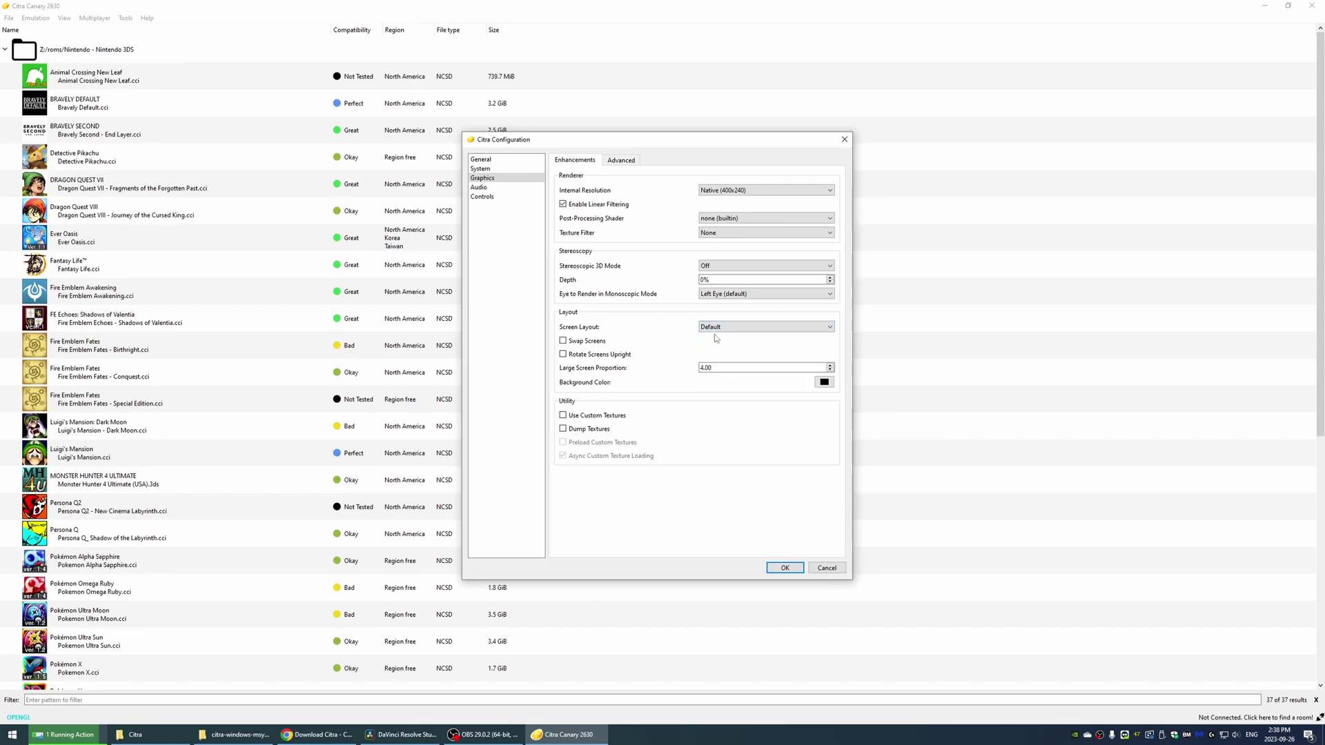
Compare the OpenGL and Vulkan options in the advanced graphics settings and set the graphics API to Vulkan.
{"action": "left_click", "coordinate": [619, 161]}
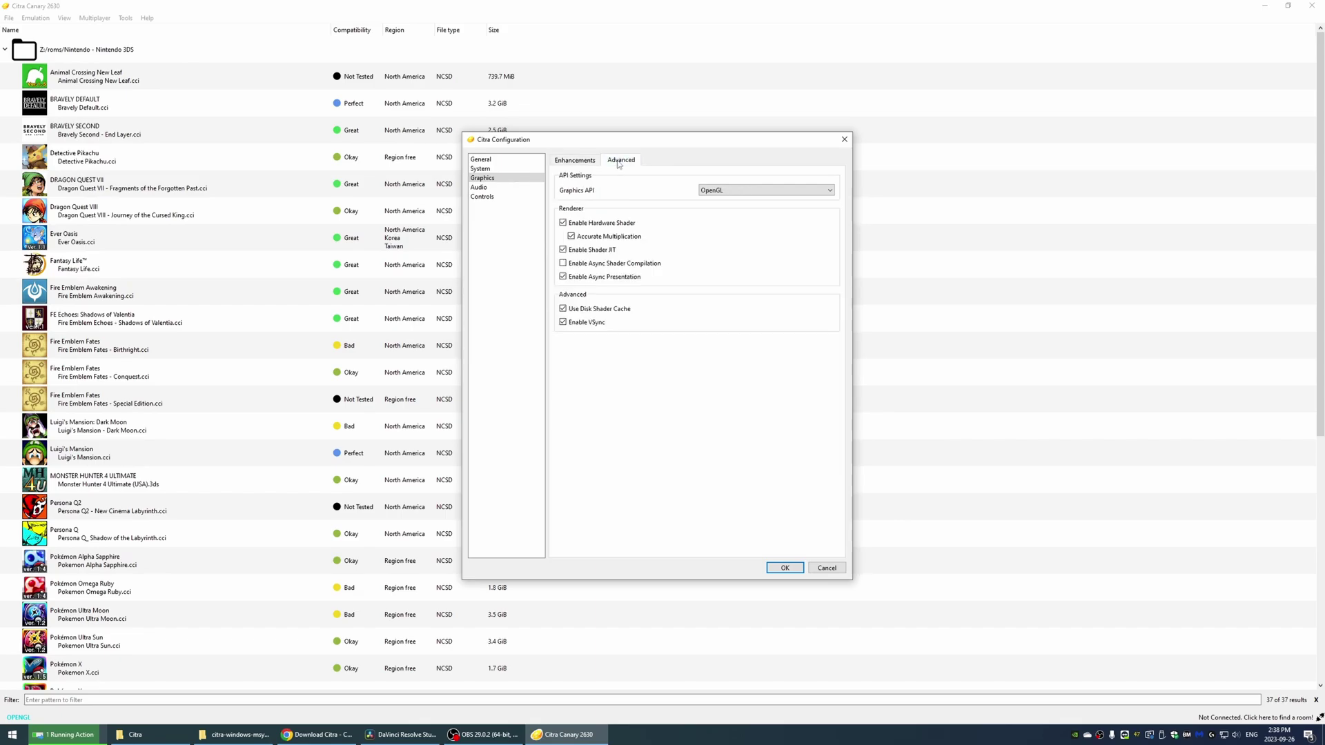
{"action": "left_click", "coordinate": [724, 190]}
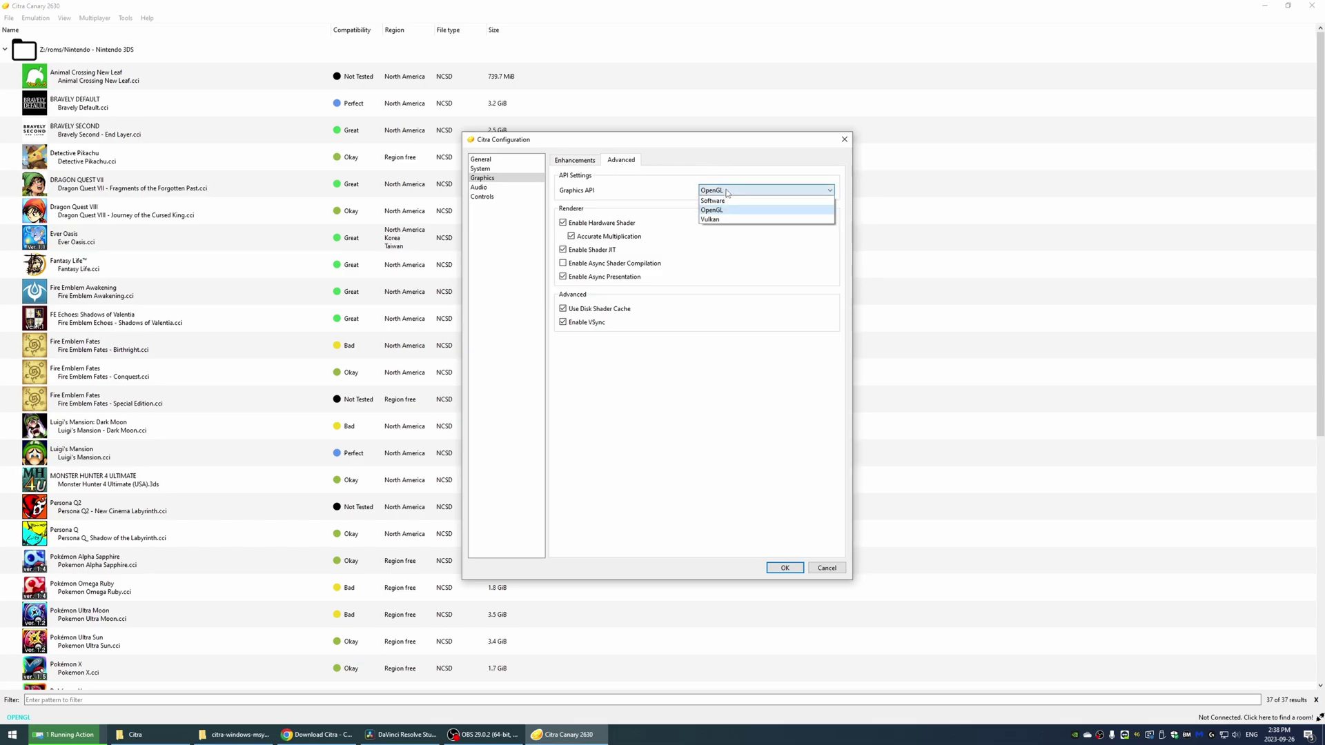
{"action": "left_click", "coordinate": [724, 220]}
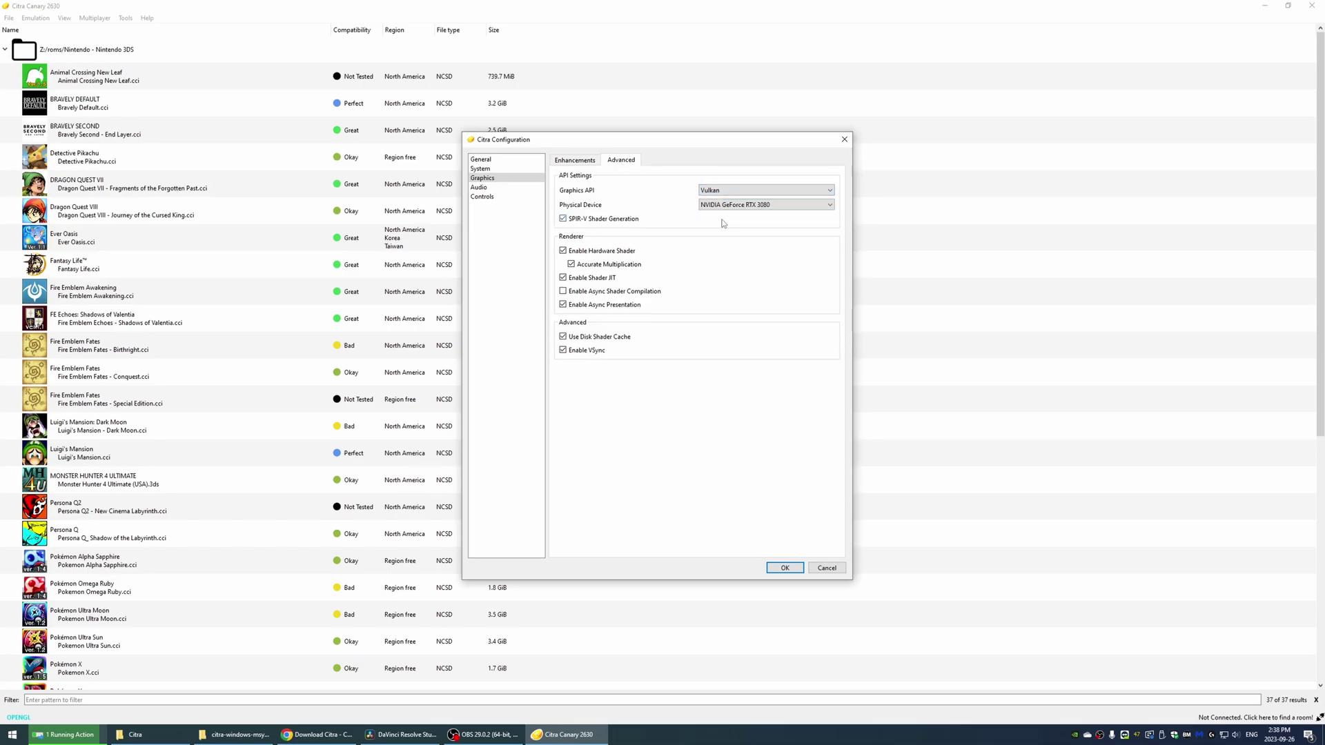
{"action": "left_click", "coordinate": [723, 191]}
{"action": "left_click", "coordinate": [721, 210]}
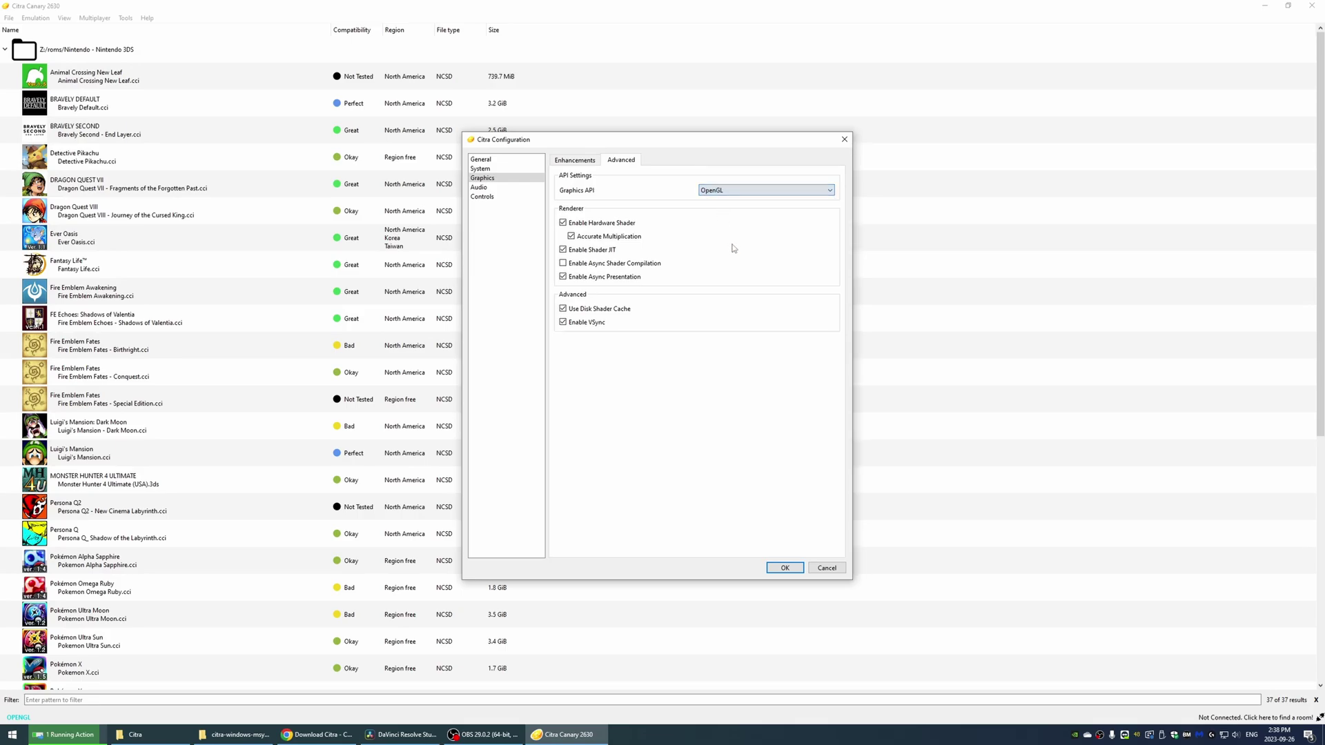
{"action": "left_click", "coordinate": [723, 191]}
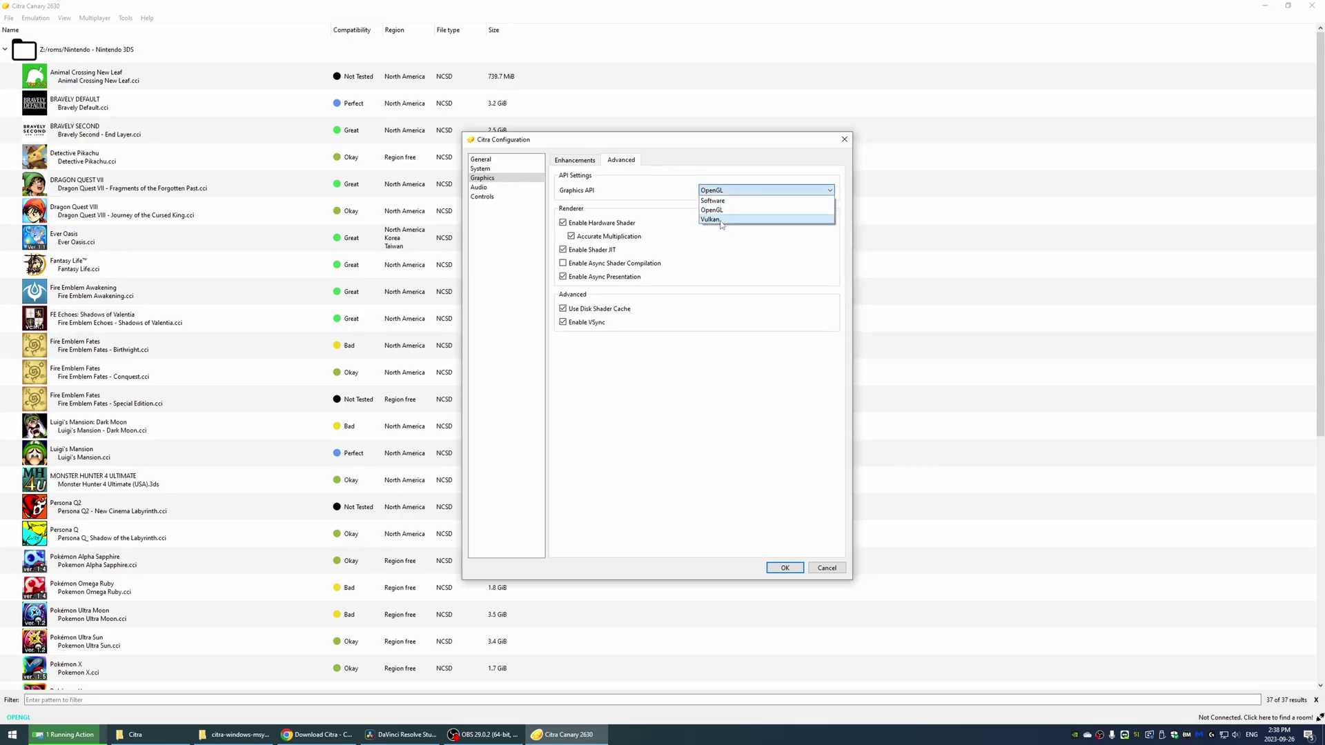
{"action": "left_click", "coordinate": [720, 221]}
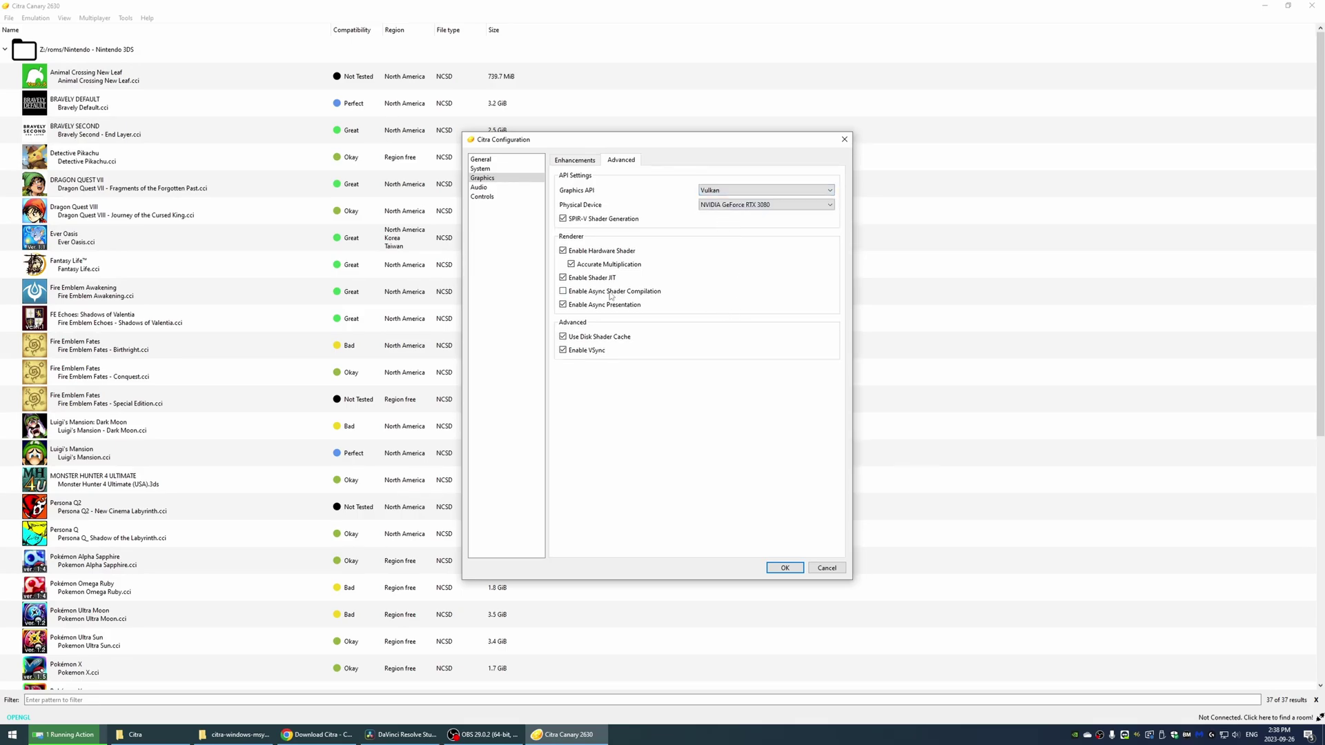
Enable async shader compilation and keep the NVIDIA GeForce RTX 3080 as the physical device.
{"action": "mouse_move", "coordinate": [607, 295]}
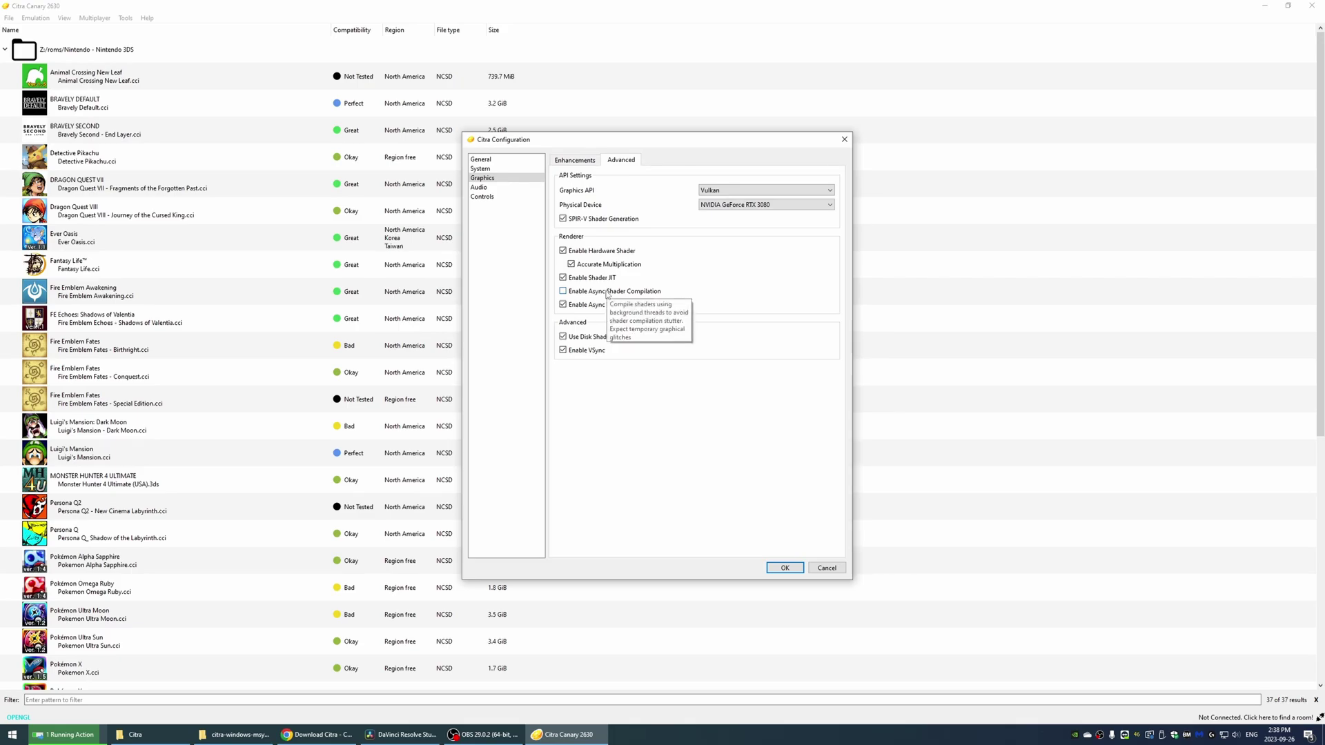
{"action": "left_click", "coordinate": [565, 293]}
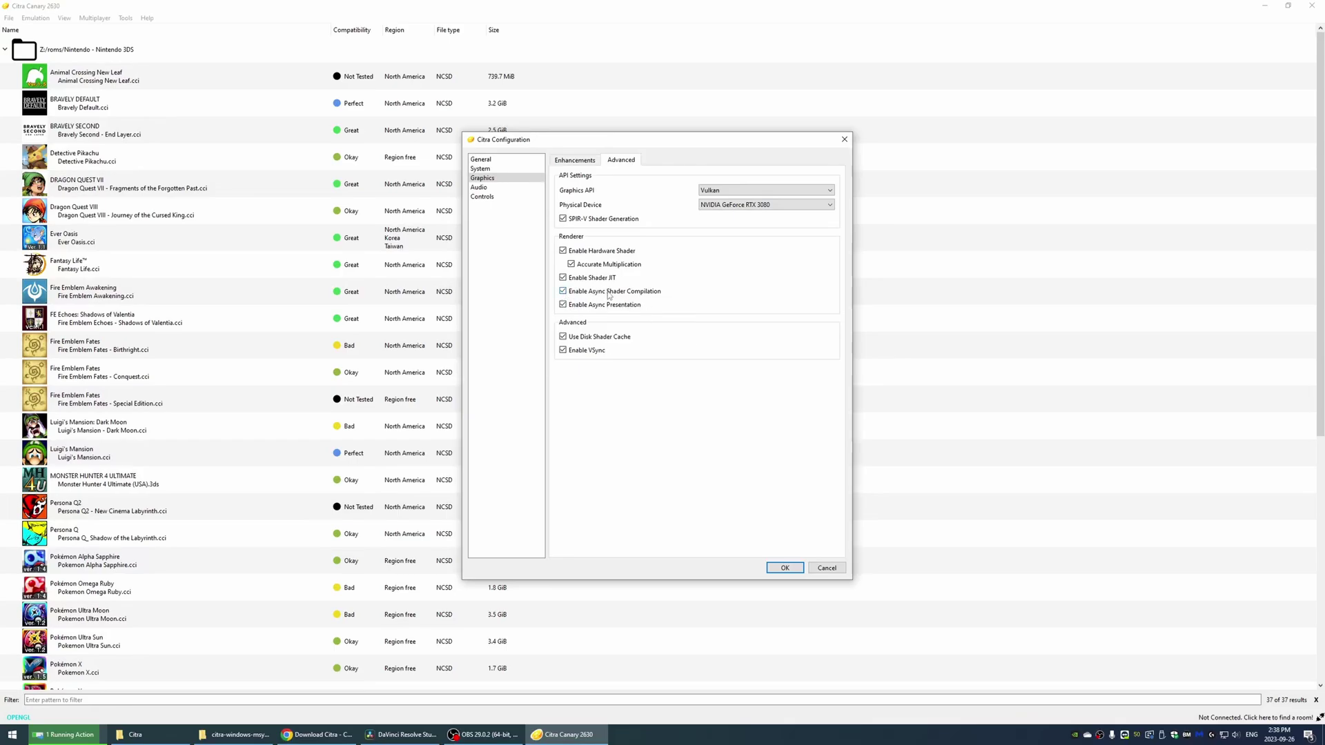
{"action": "mouse_move", "coordinate": [651, 295]}
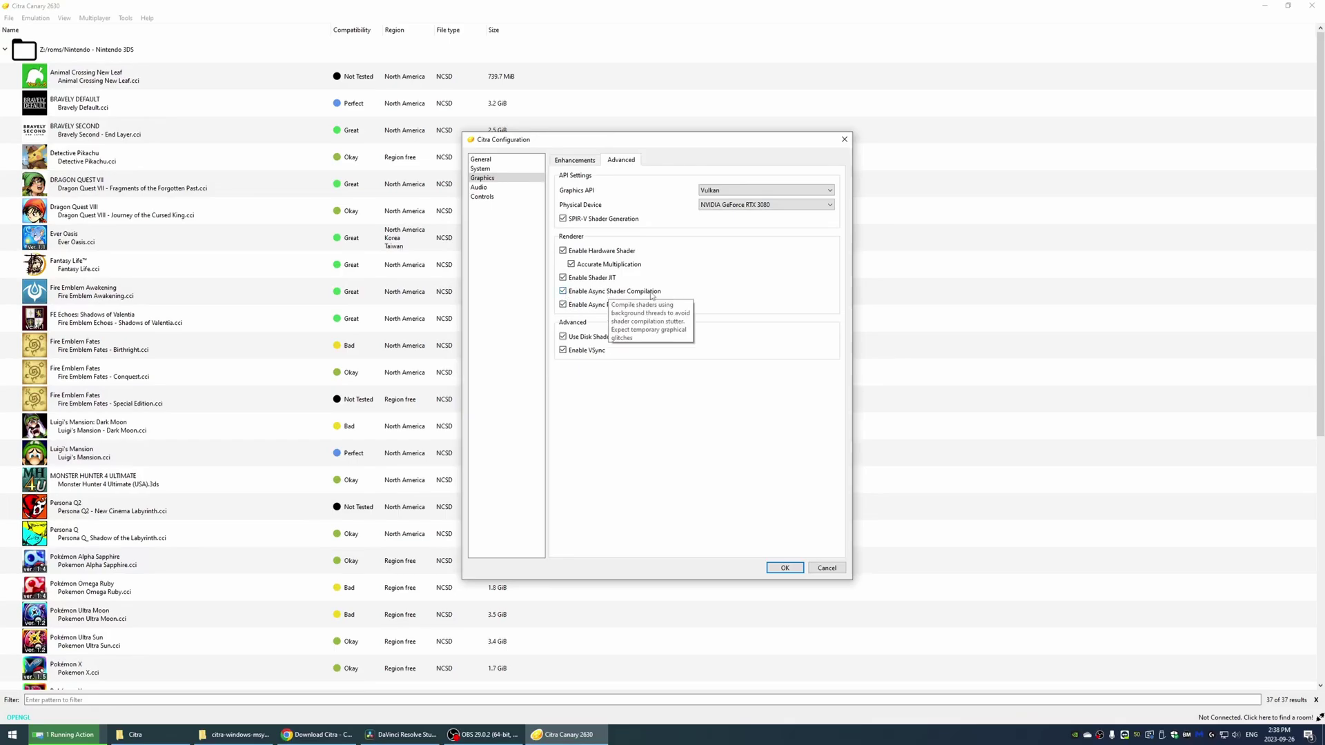
{"action": "left_click", "coordinate": [763, 206]}
{"action": "left_click", "coordinate": [762, 208]}
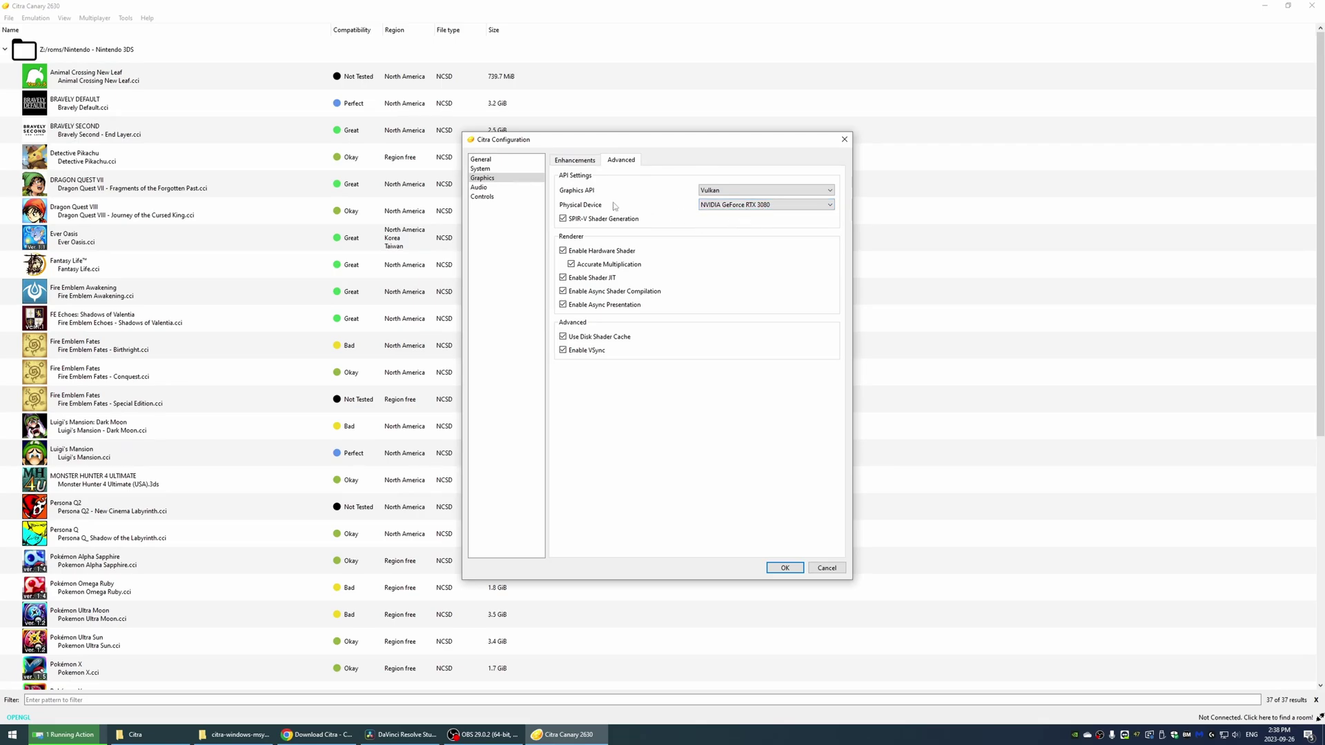
Glance over the audio settings and auto-map the default control profile to the connected joystick.
{"action": "left_click", "coordinate": [493, 188]}
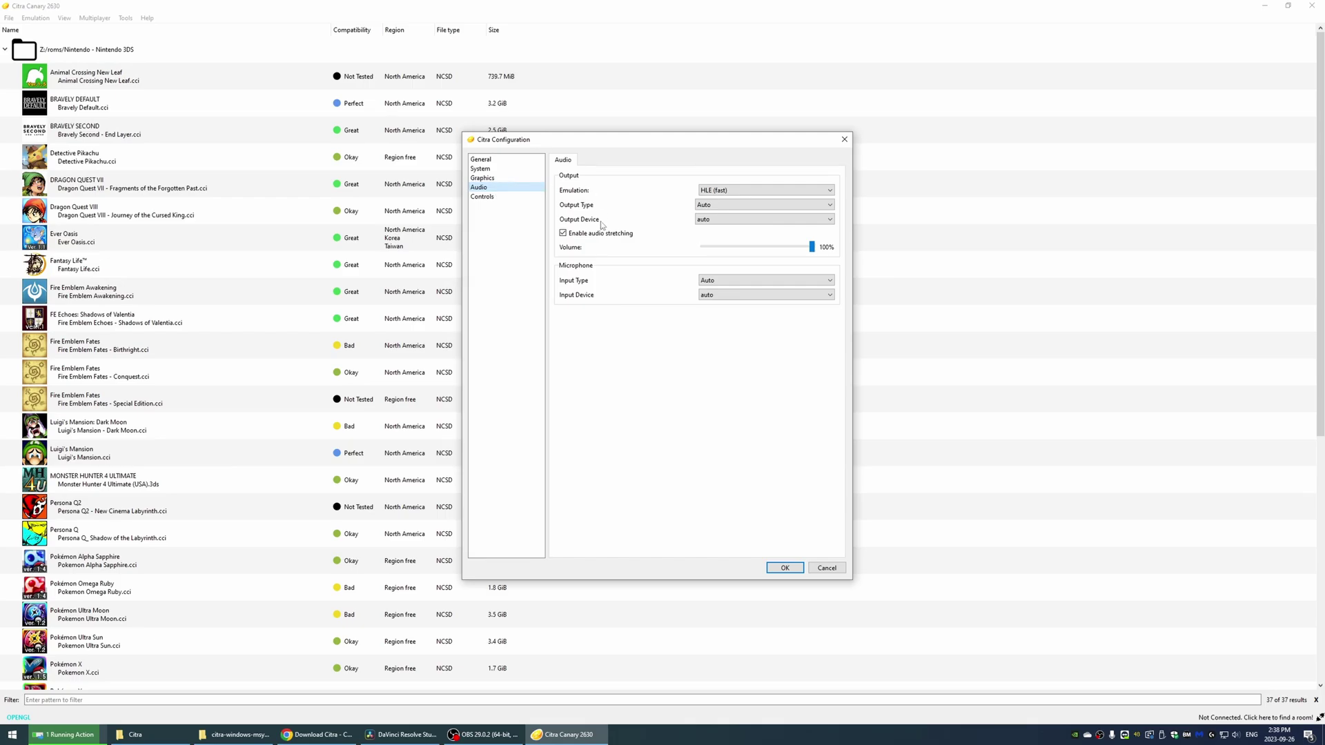
{"action": "left_click", "coordinate": [494, 198]}
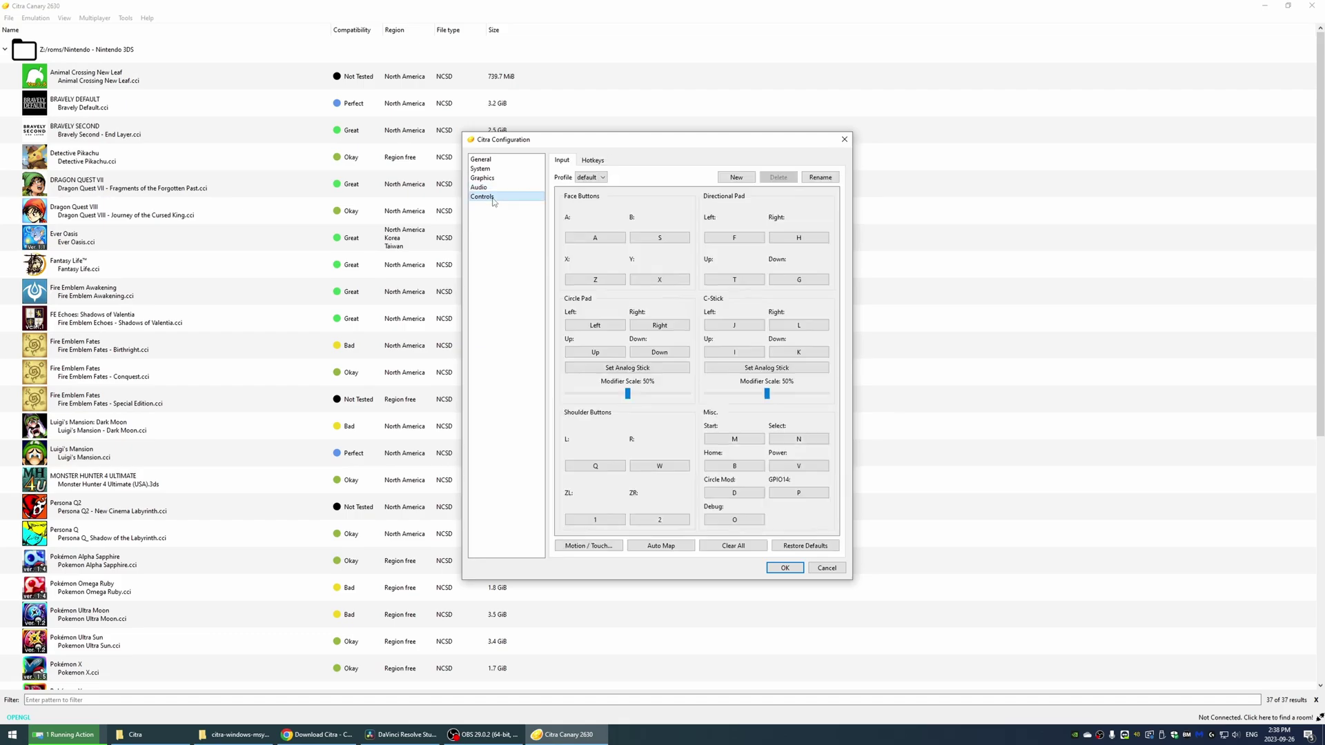
{"action": "left_click", "coordinate": [590, 177]}
{"action": "left_click", "coordinate": [591, 186]}
{"action": "left_click", "coordinate": [667, 548]}
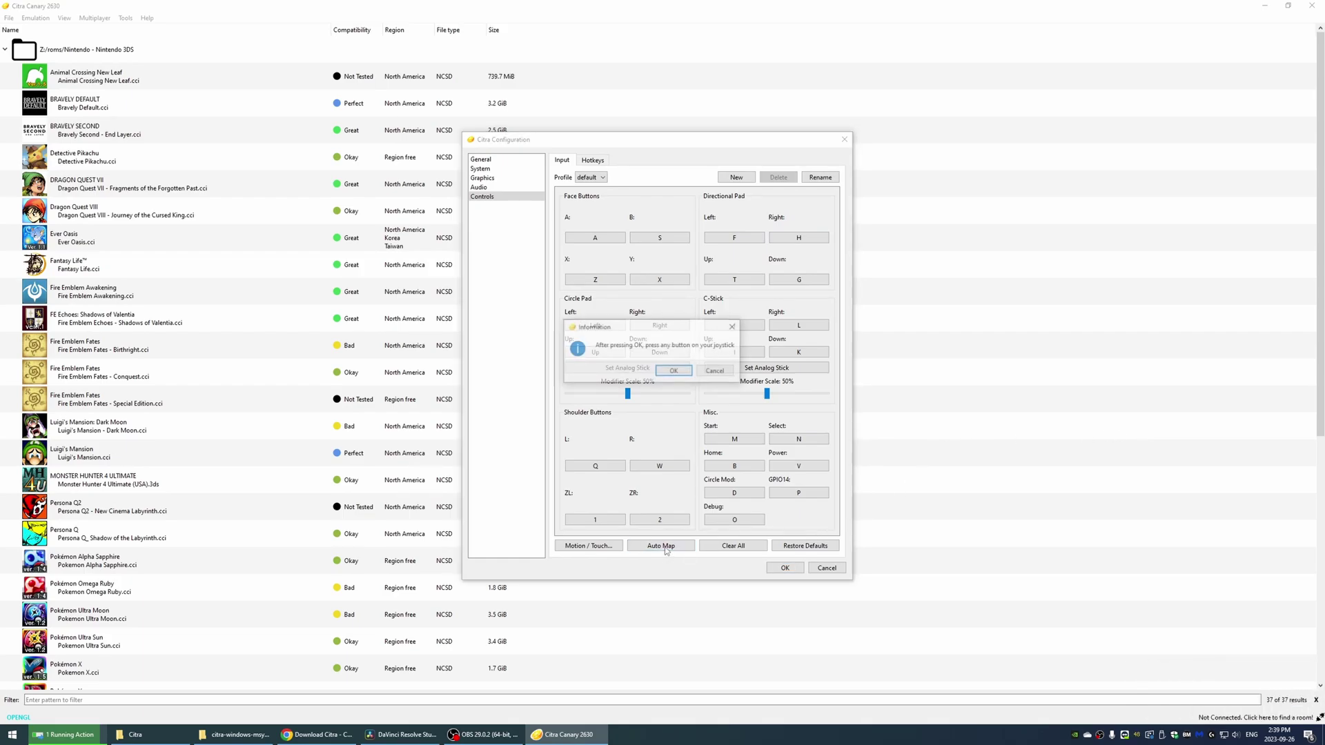
{"action": "left_click", "coordinate": [687, 372]}
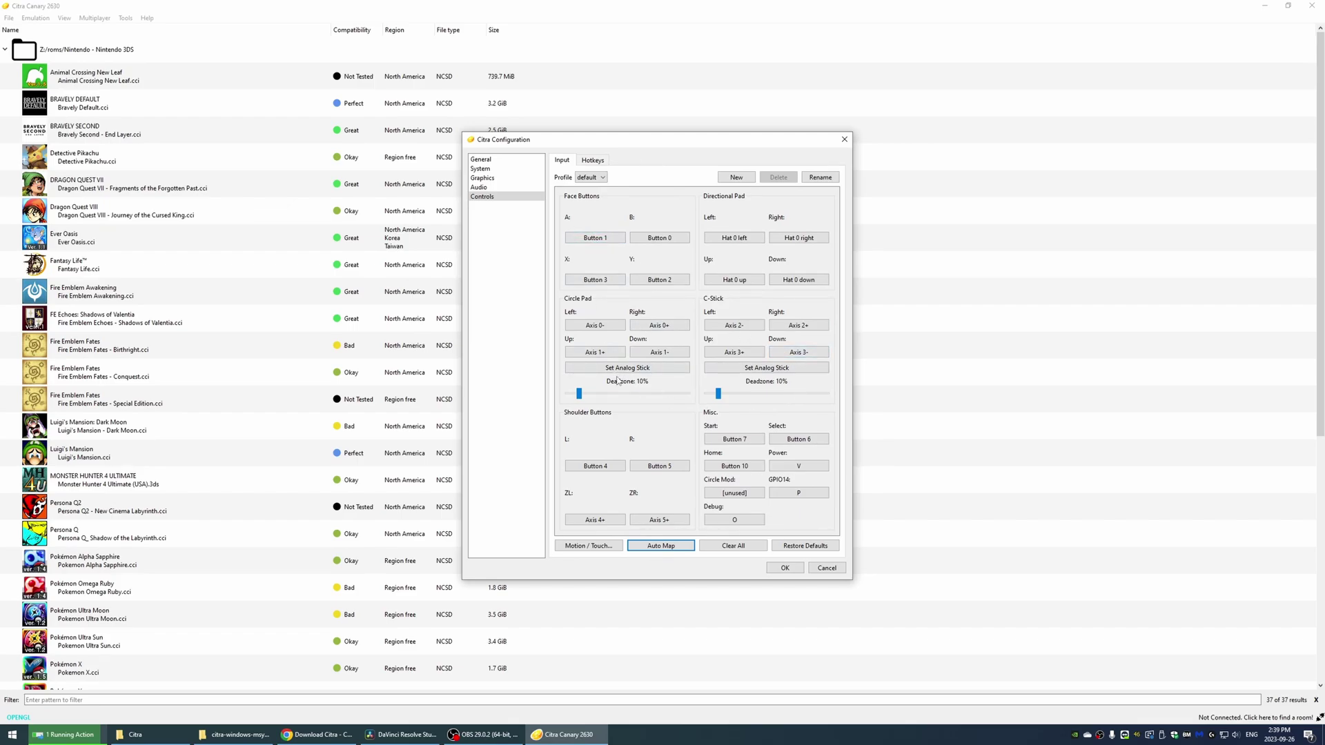
Rebind the A face button to joystick Button 1 and the B face button to Button 0.
{"action": "left_click", "coordinate": [607, 238]}
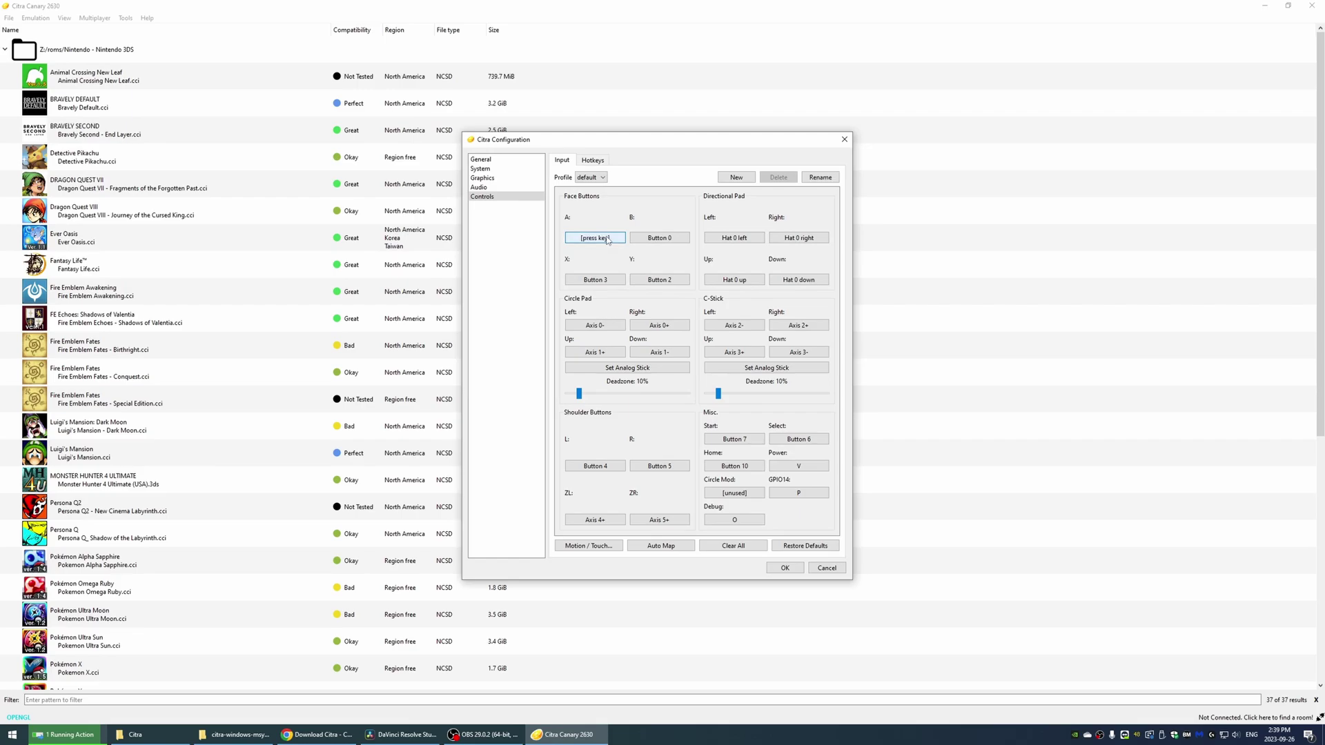
{"action": "left_click", "coordinate": [654, 238]}
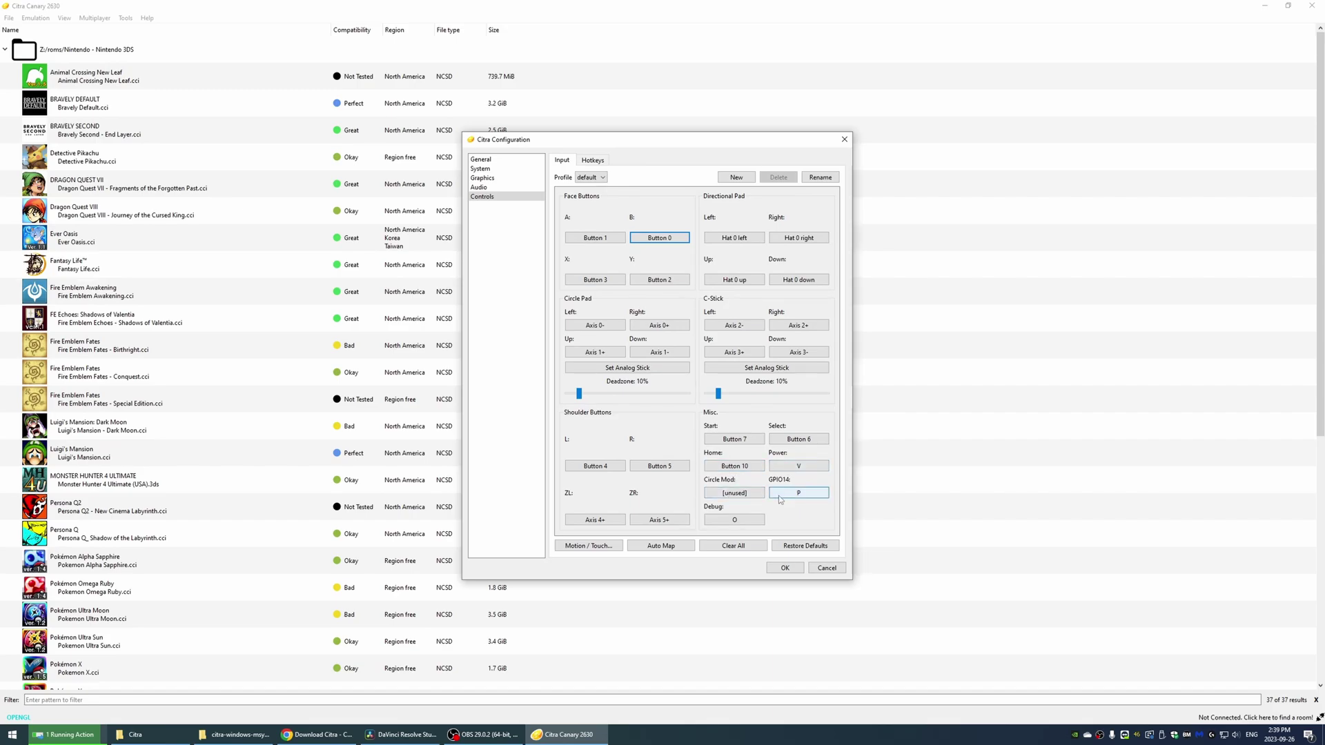
Review the hotkey bindings for the main window and save the emulator configuration.
{"action": "left_click", "coordinate": [593, 160]}
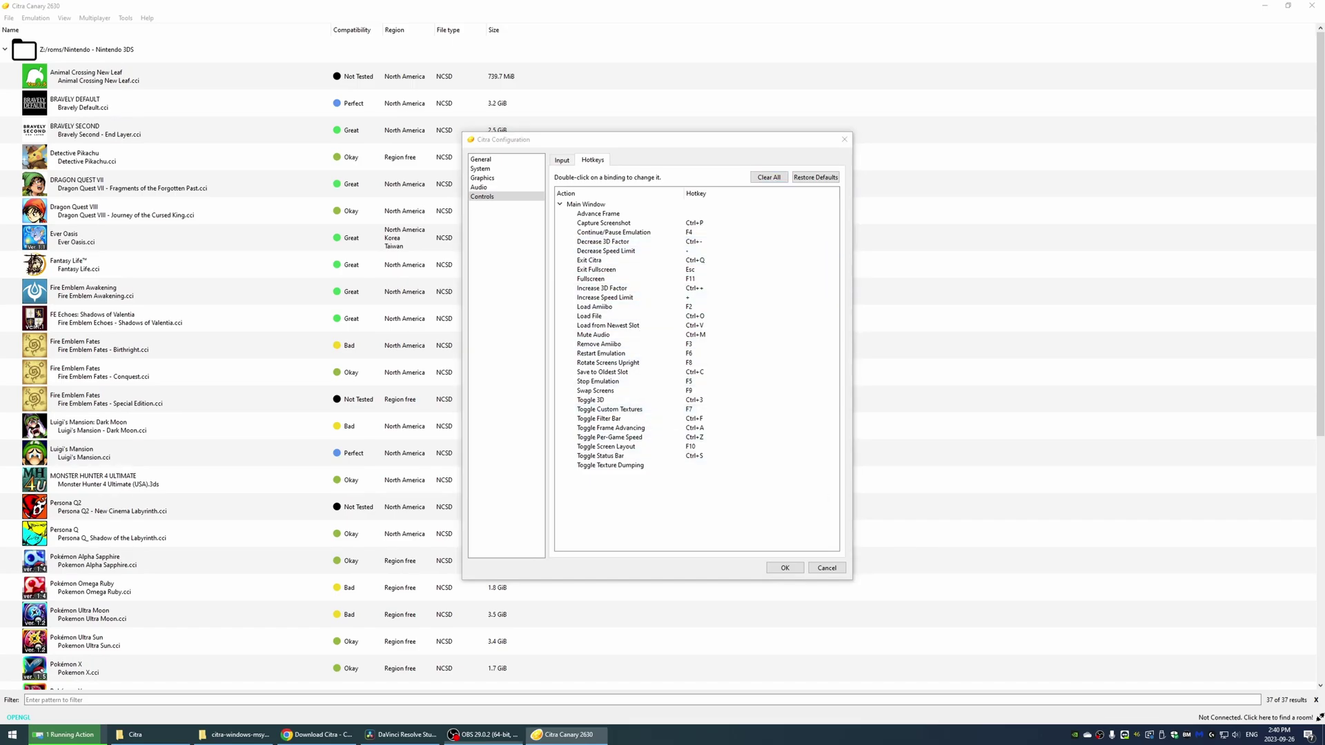
{"action": "left_click", "coordinate": [647, 482]}
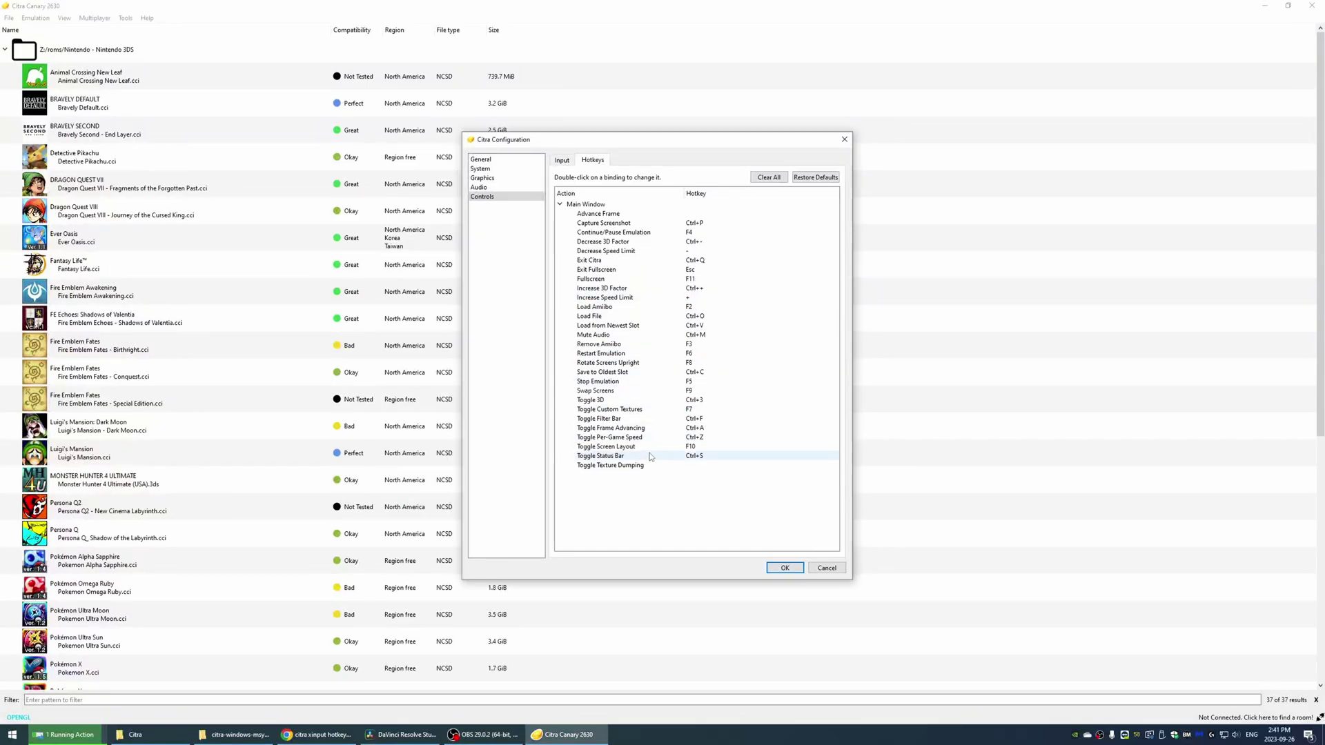
{"action": "left_click", "coordinate": [562, 160]}
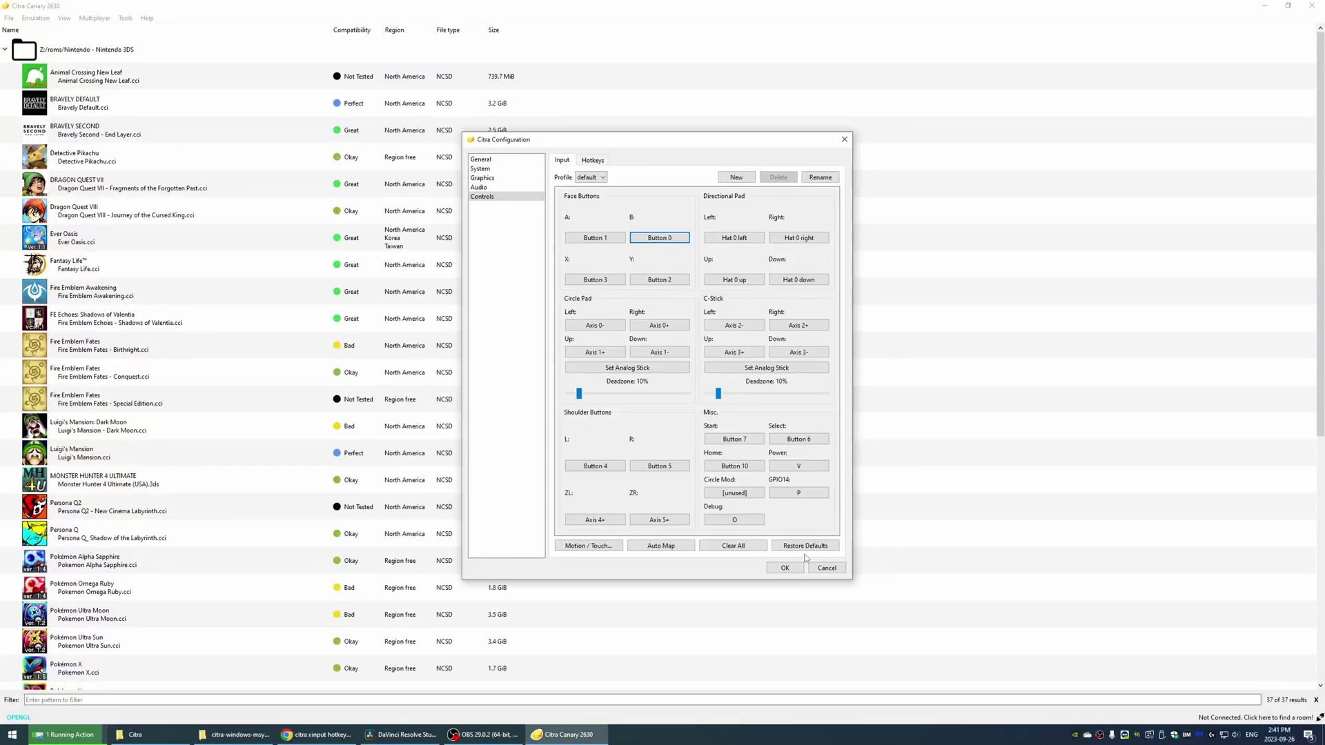
{"action": "left_click", "coordinate": [794, 567]}
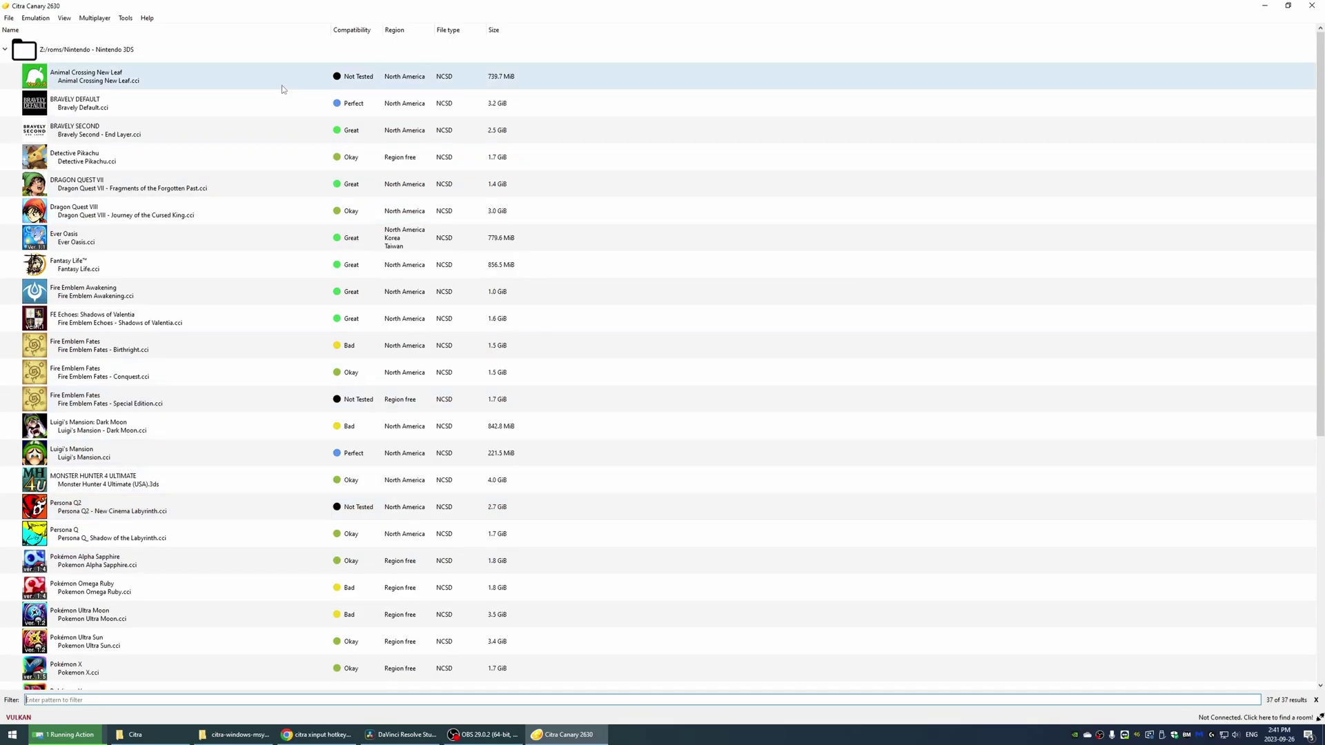
Launch Animal Crossing New Leaf and allow citra-qt.exe through the Windows firewall on private networks.
{"action": "double_click", "coordinate": [272, 81]}
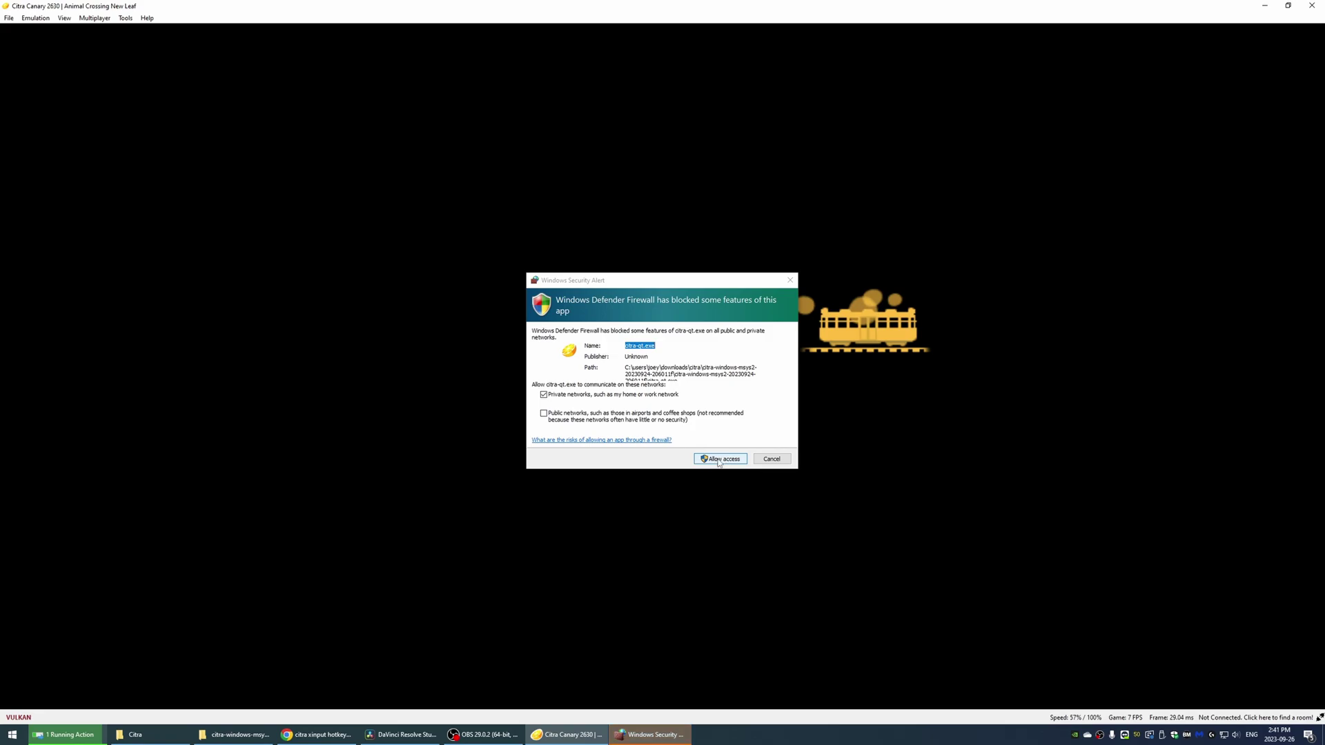
{"action": "left_click", "coordinate": [722, 461]}
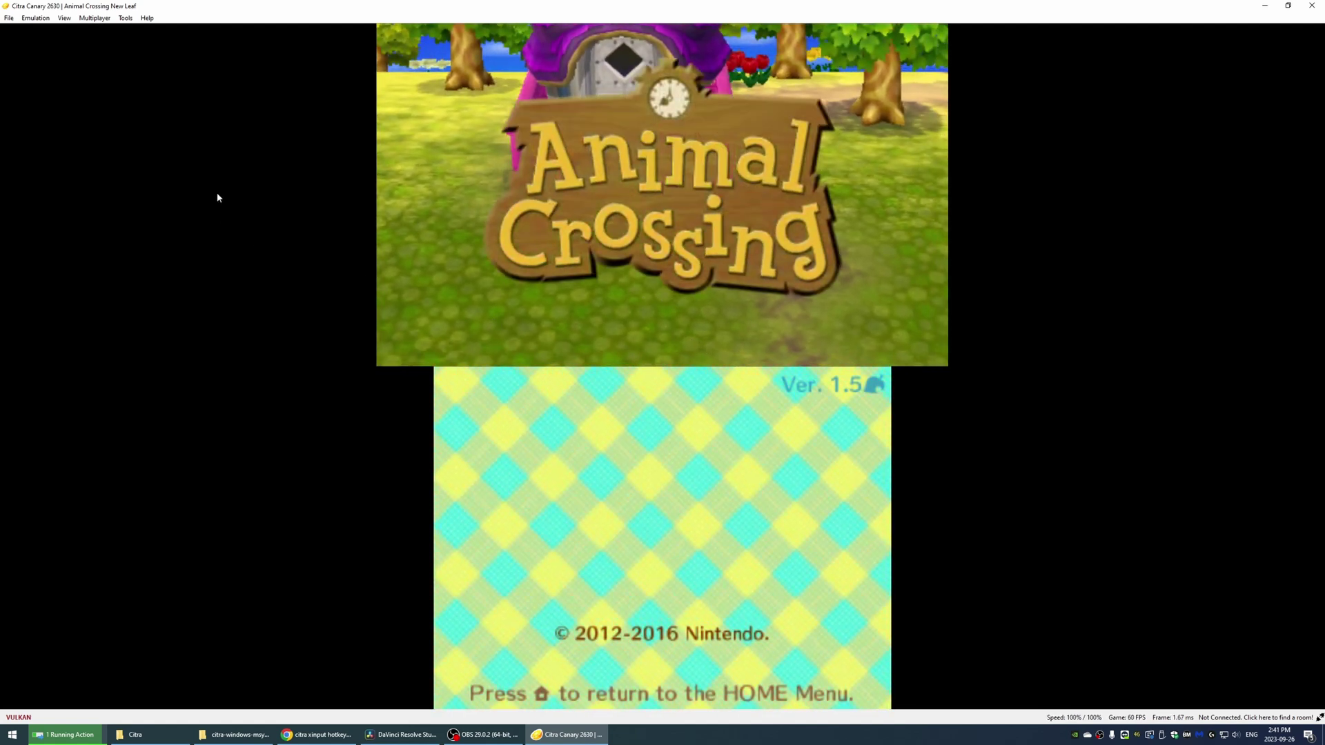
Try the Single Screen and Large Screen layouts on the running game.
{"action": "left_click", "coordinate": [67, 19]}
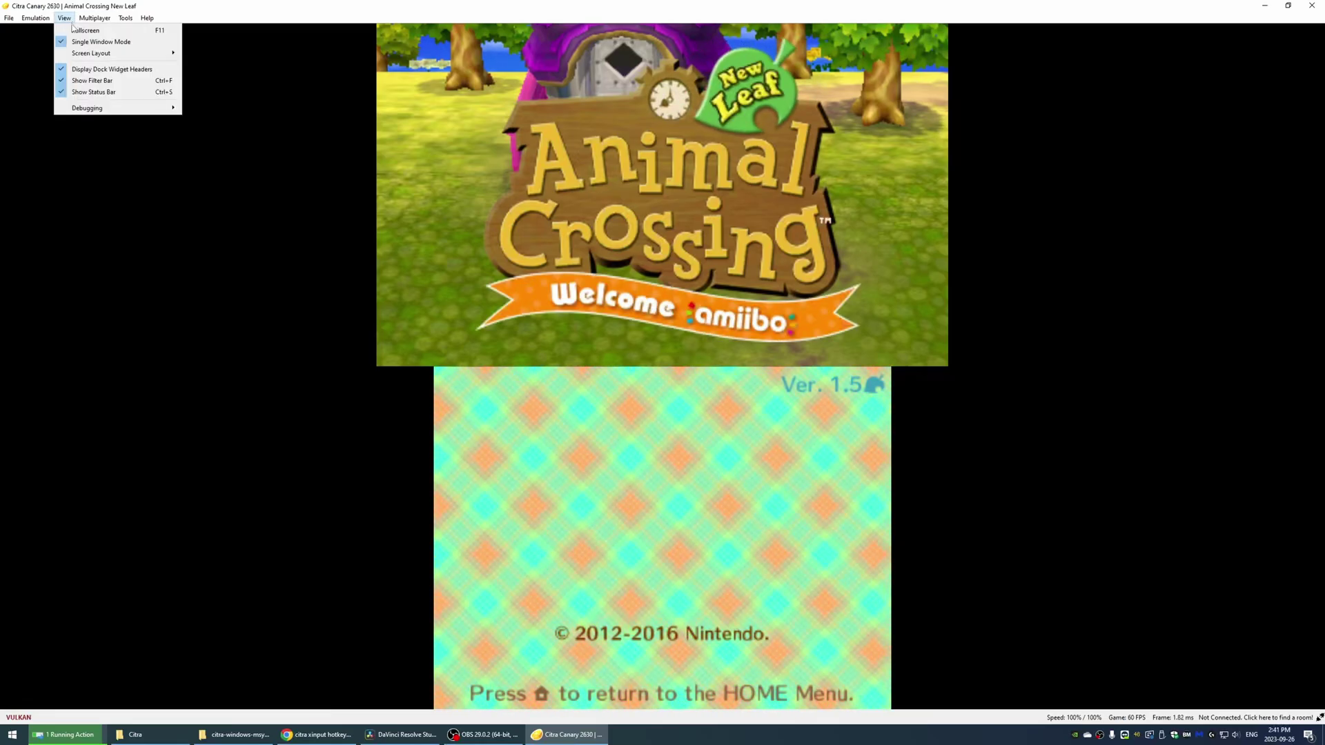
{"action": "mouse_move", "coordinate": [110, 53]}
{"action": "left_click", "coordinate": [225, 60]}
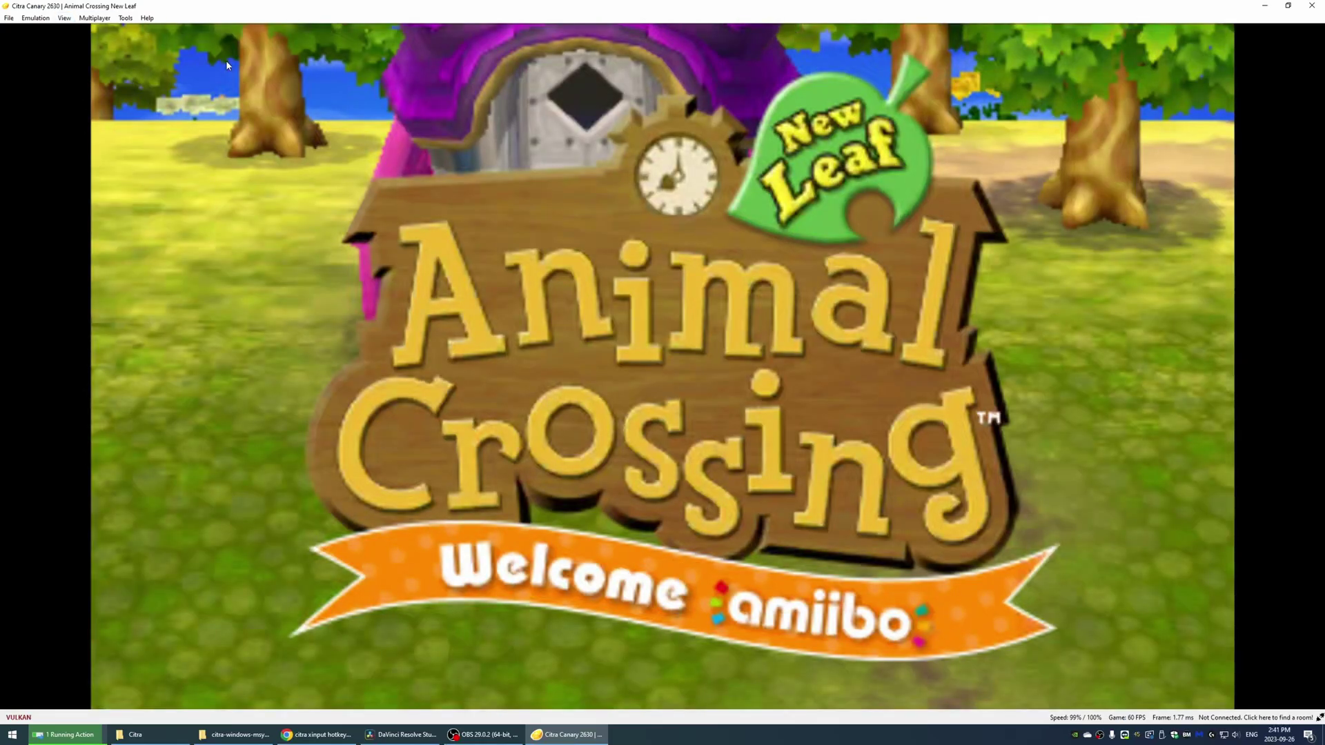
{"action": "left_click", "coordinate": [73, 20]}
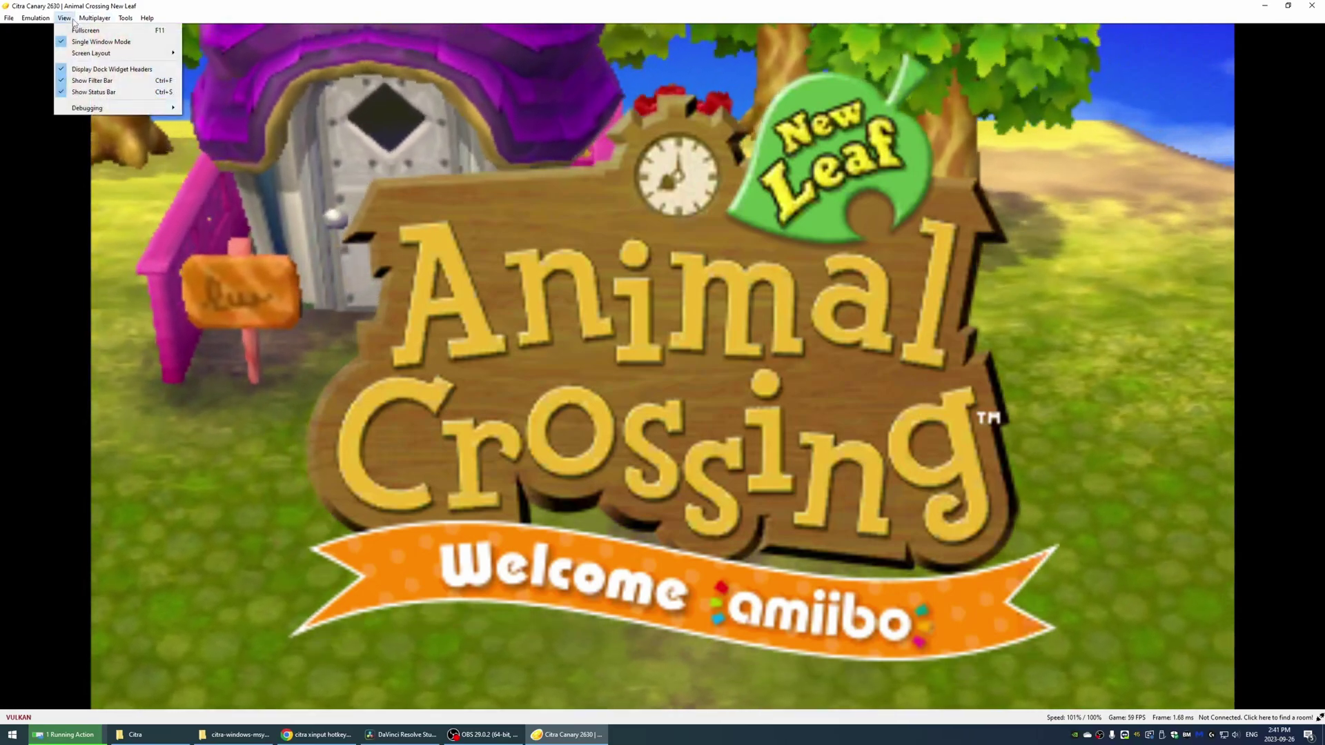
{"action": "mouse_move", "coordinate": [98, 56]}
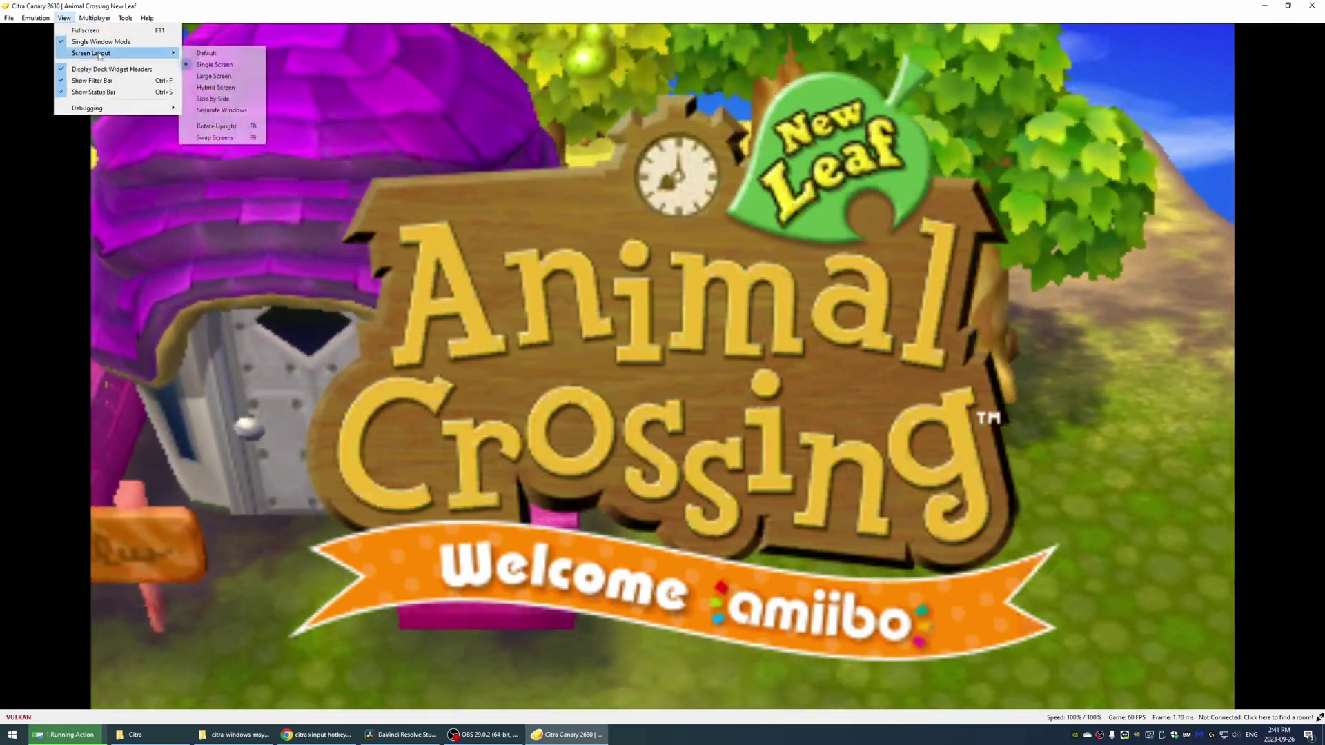
{"action": "left_click", "coordinate": [214, 76]}
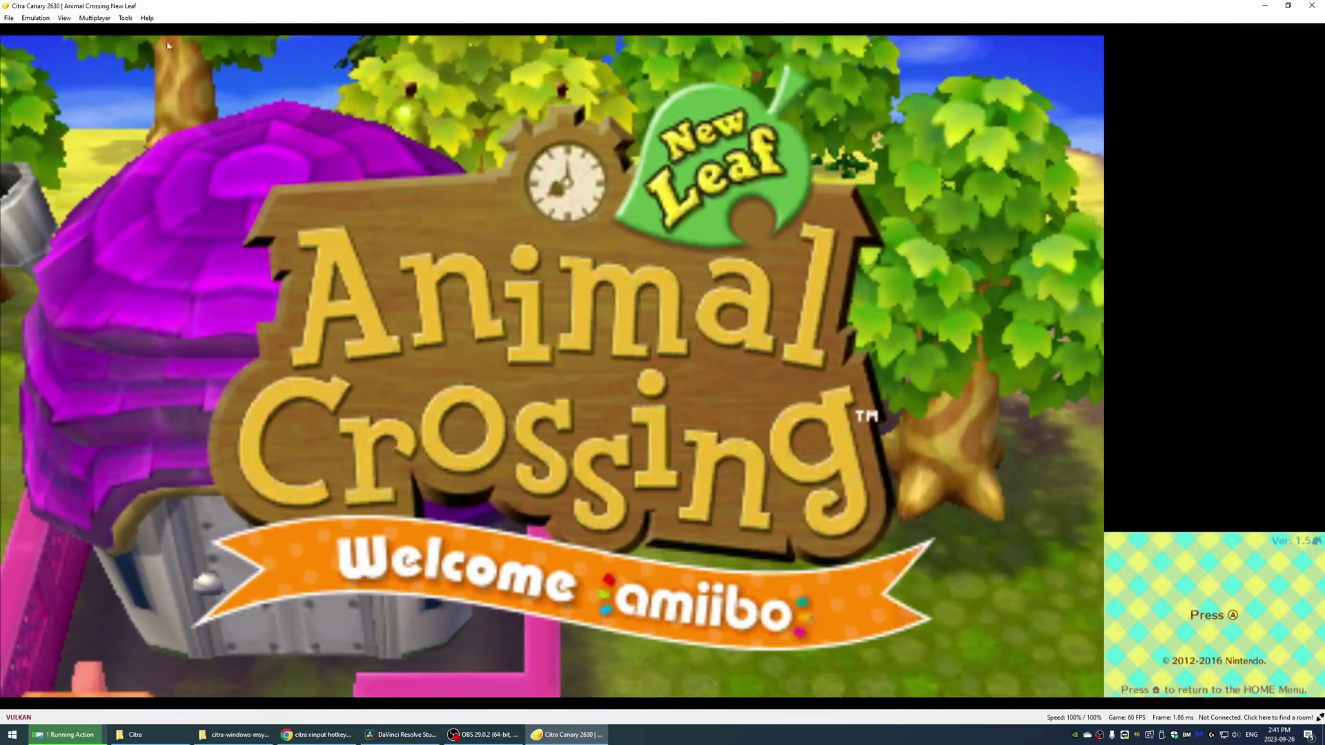
Try the Hybrid Screen and Side by Side layouts on the running game.
{"action": "left_click", "coordinate": [64, 19]}
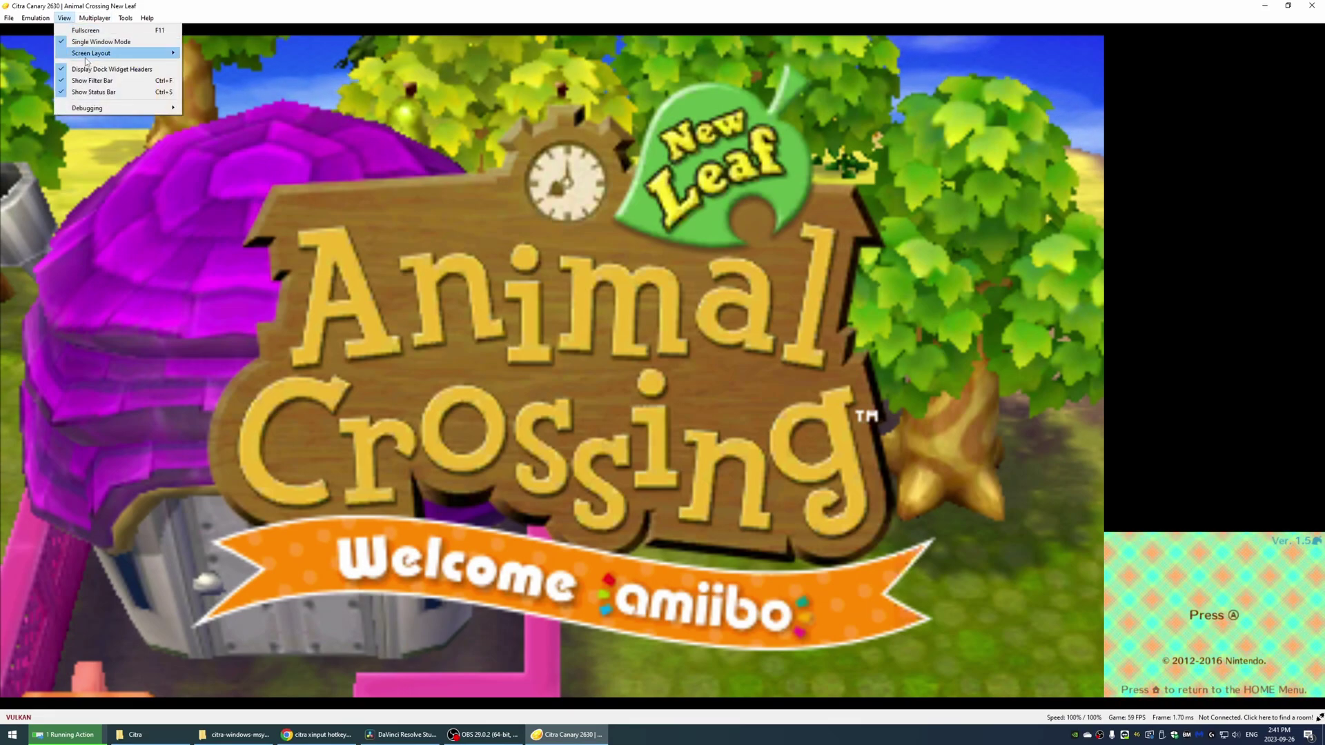
{"action": "mouse_move", "coordinate": [86, 62]}
{"action": "left_click", "coordinate": [204, 88]}
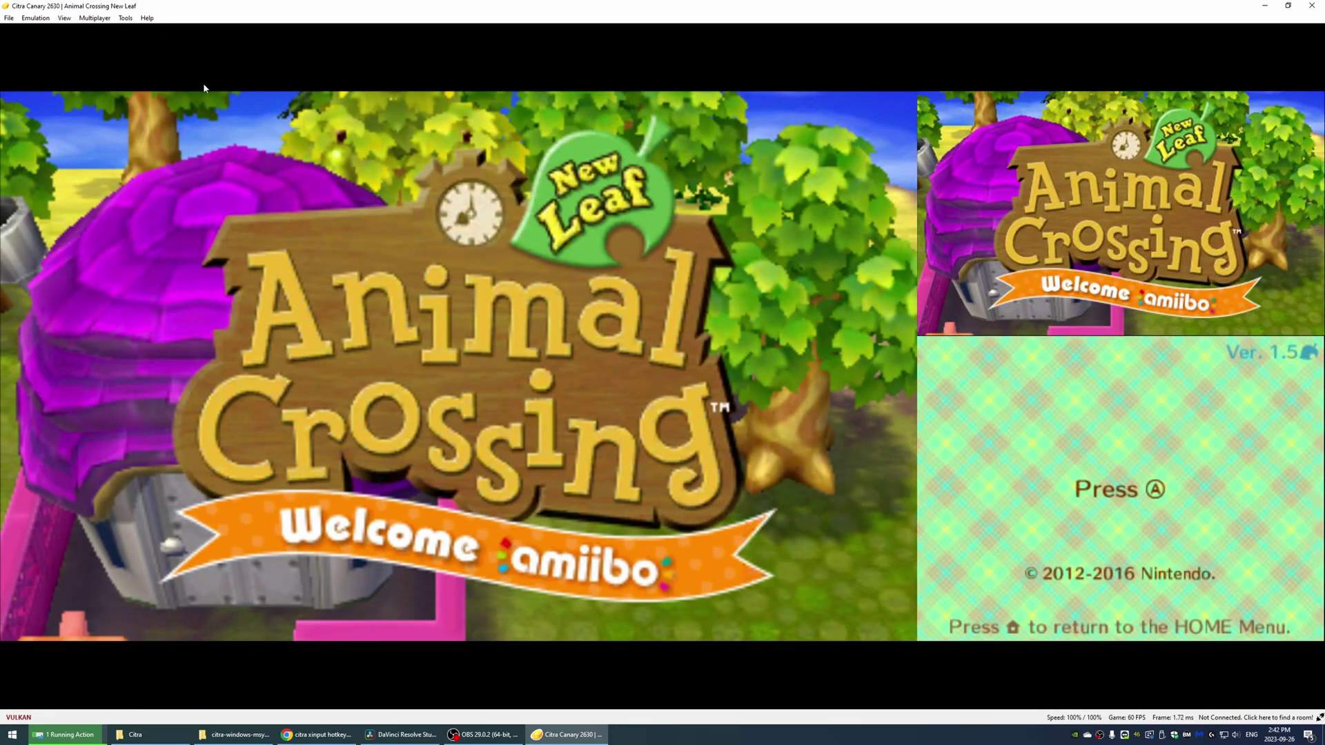
{"action": "left_click", "coordinate": [64, 18]}
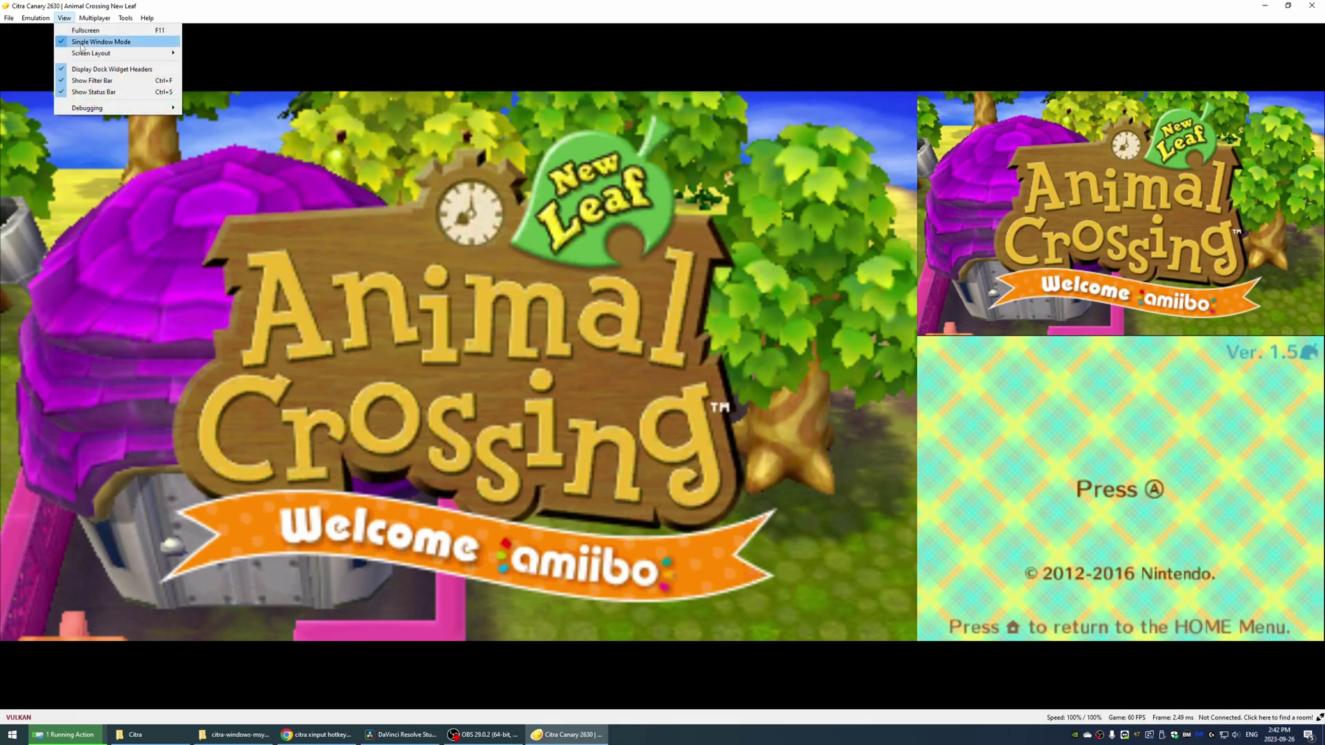
{"action": "mouse_move", "coordinate": [86, 53]}
{"action": "left_click", "coordinate": [206, 103]}
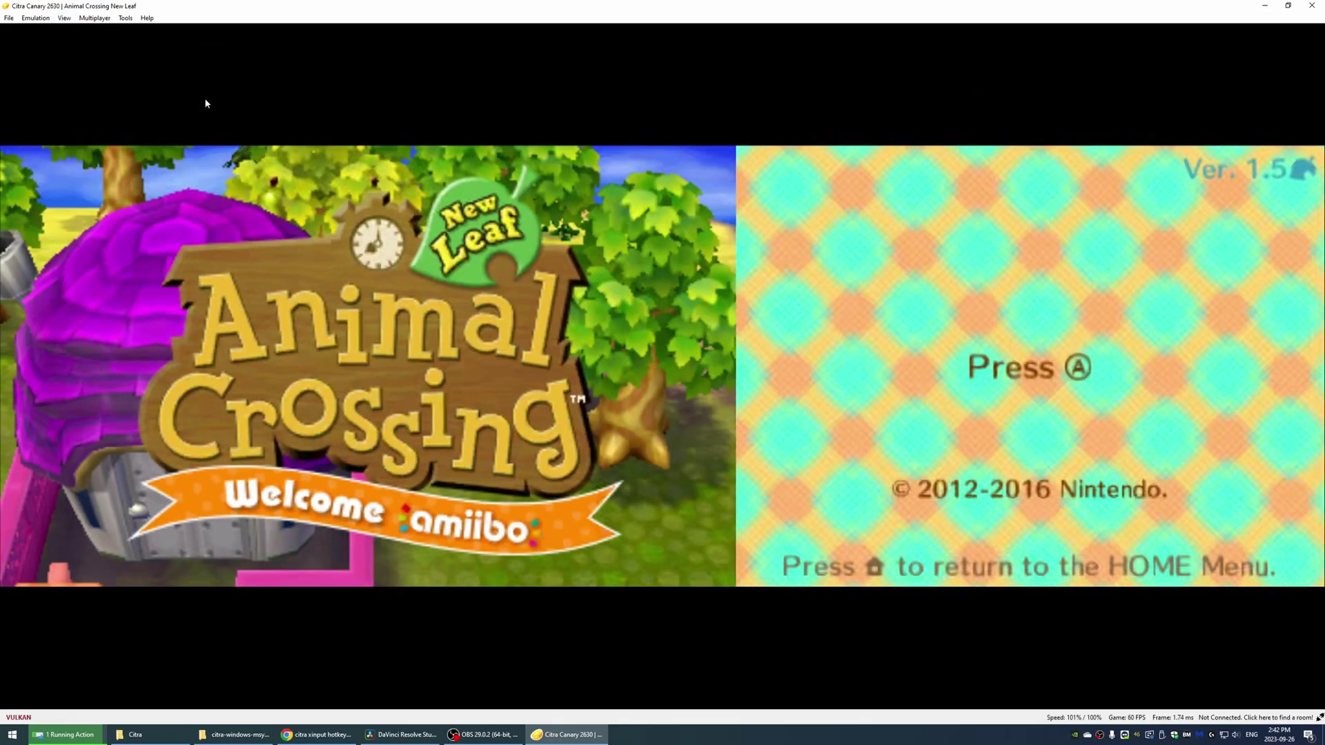
Try the Separate Windows layout, moving the secondary game window aside and closing it.
{"action": "left_click", "coordinate": [64, 18]}
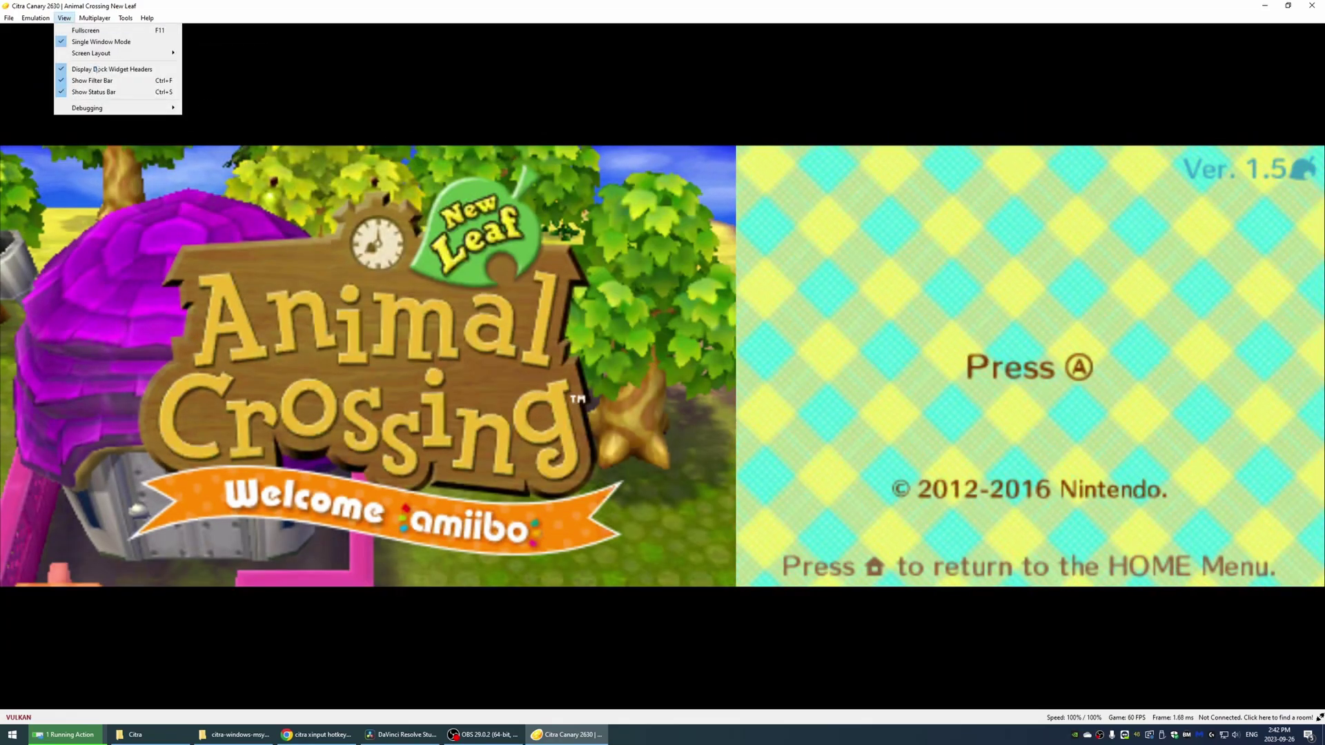
{"action": "mouse_move", "coordinate": [89, 53]}
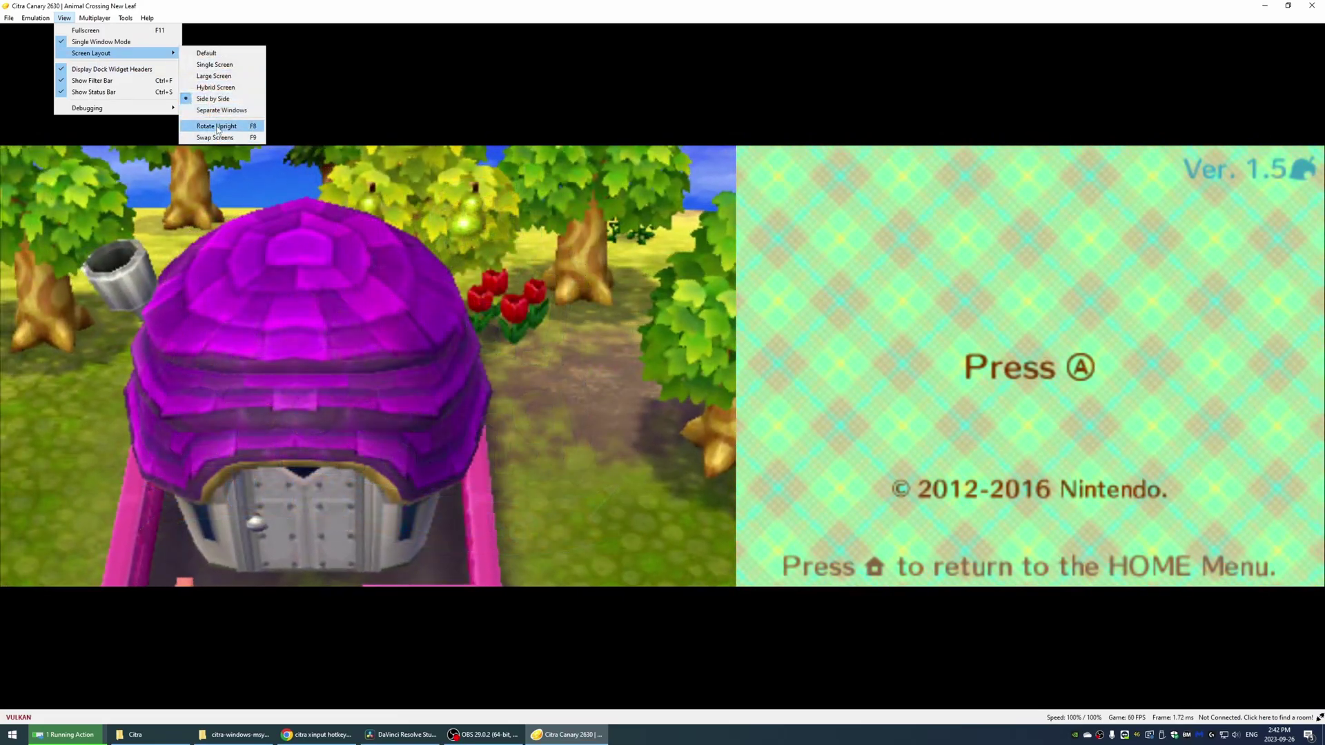
{"action": "left_click", "coordinate": [215, 110]}
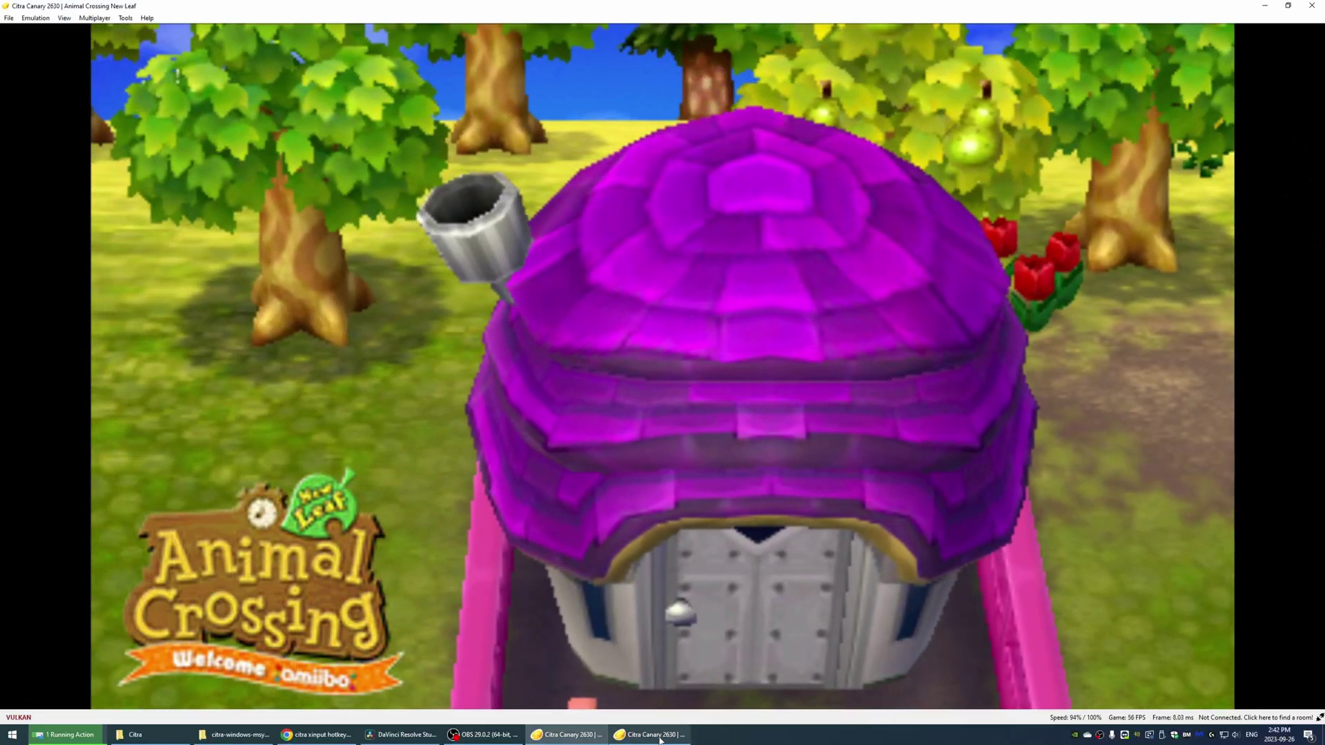
{"action": "left_click", "coordinate": [648, 734]}
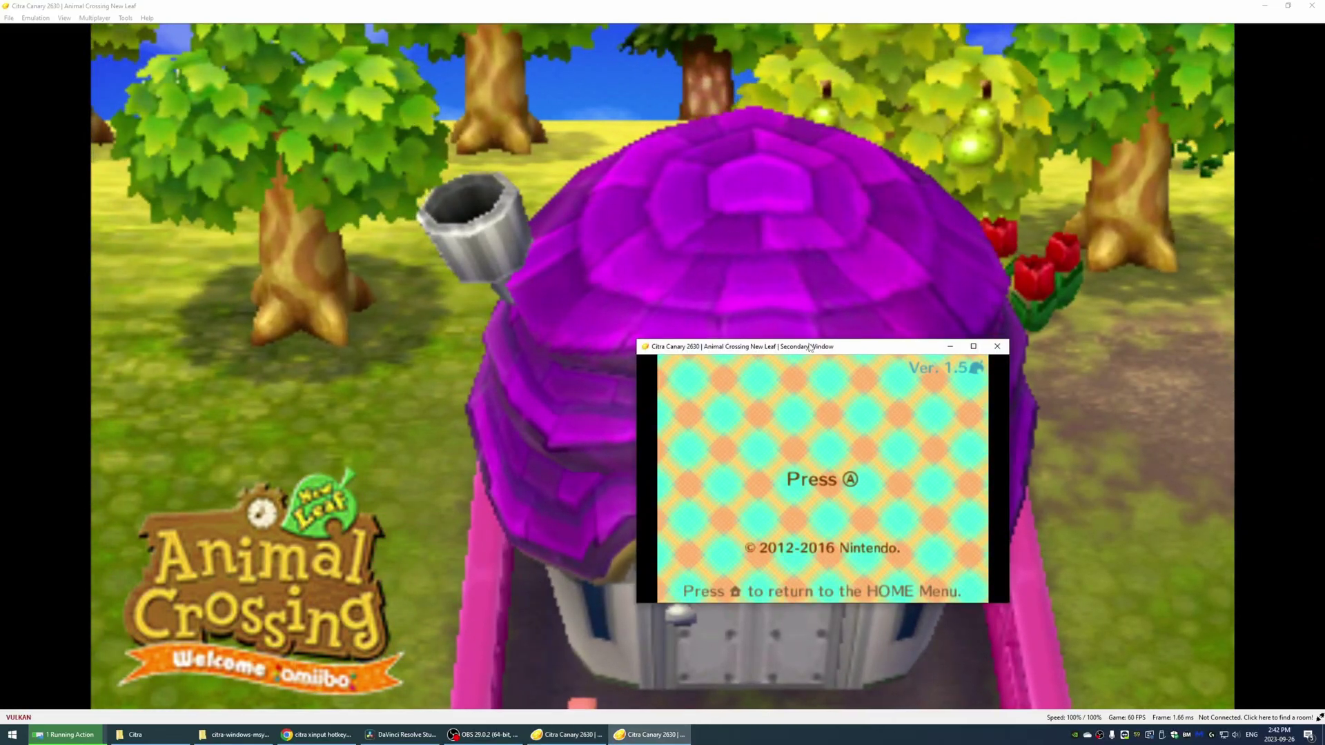
{"action": "left_click_drag", "start_coordinate": [810, 346], "coordinate": [694, 304]}
{"action": "left_click", "coordinate": [883, 305]}
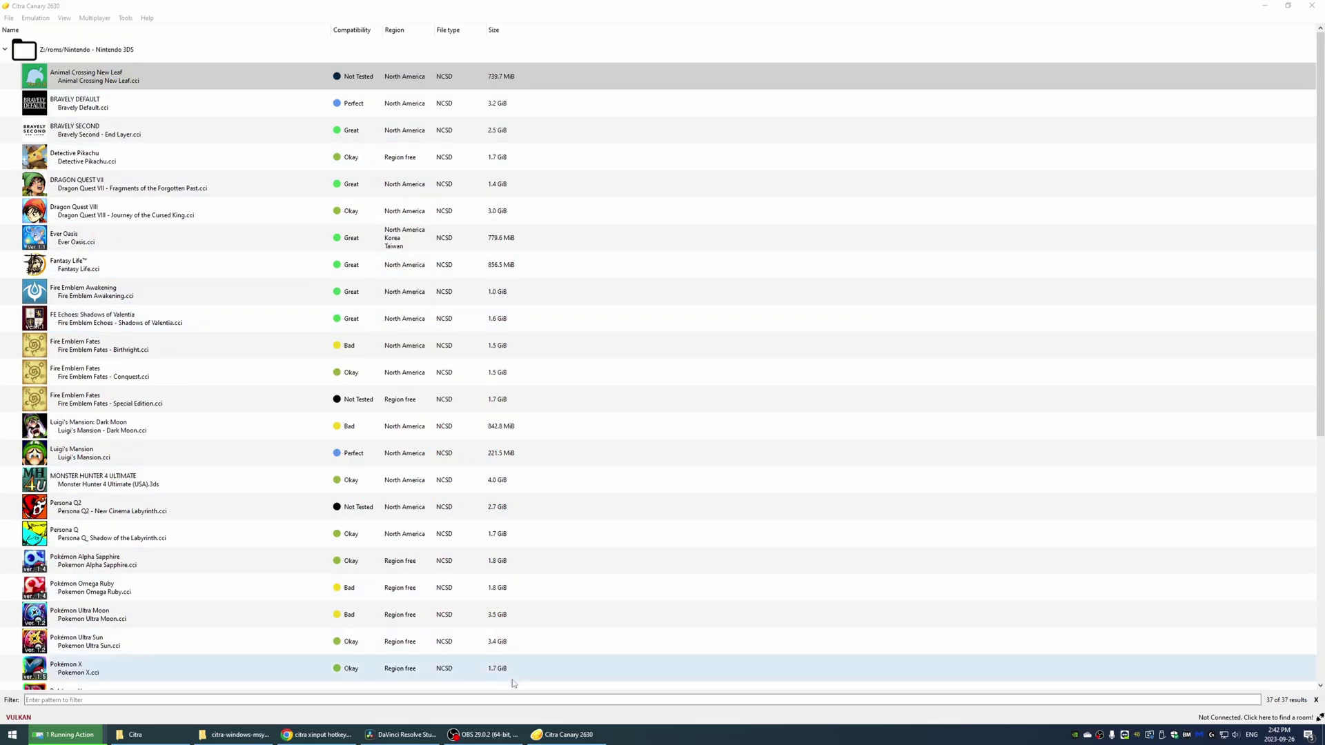
Relaunch Animal Crossing New Leaf and set its screen layout to Side by Side.
{"action": "double_click", "coordinate": [165, 80]}
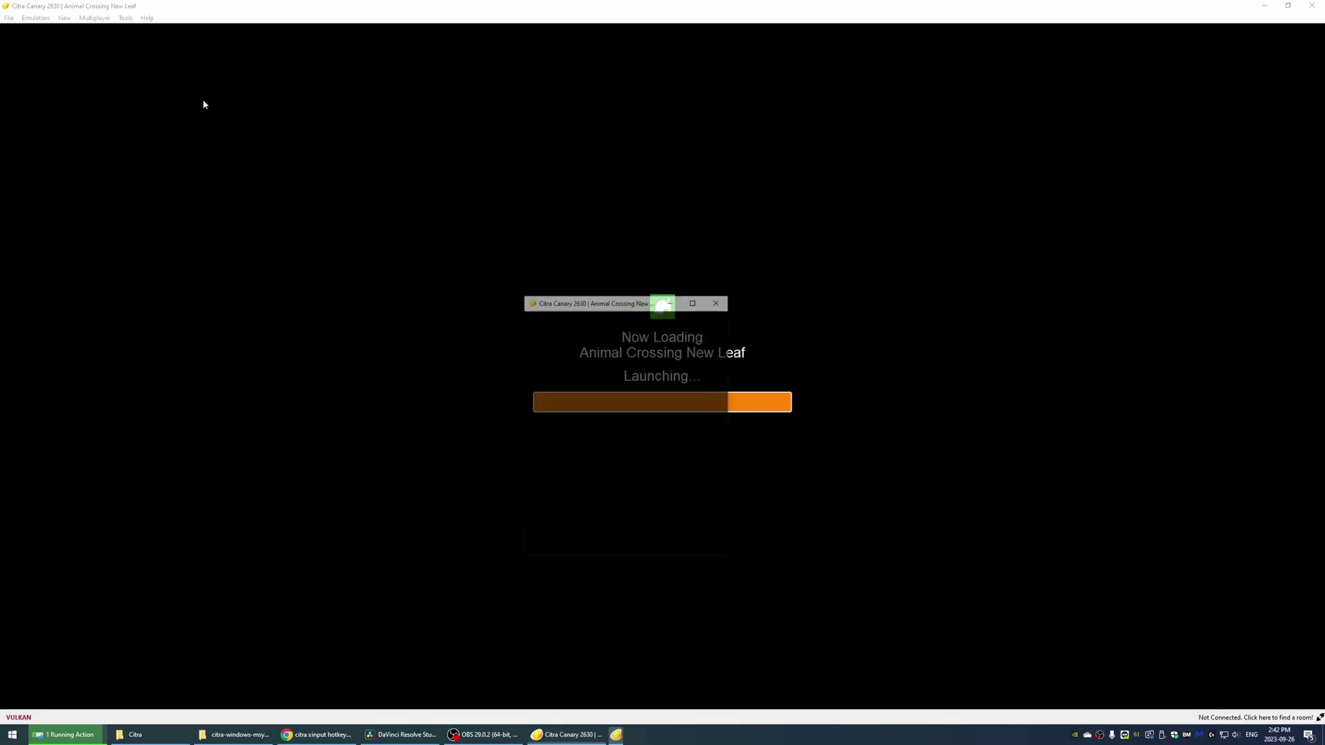
{"action": "left_click", "coordinate": [64, 18]}
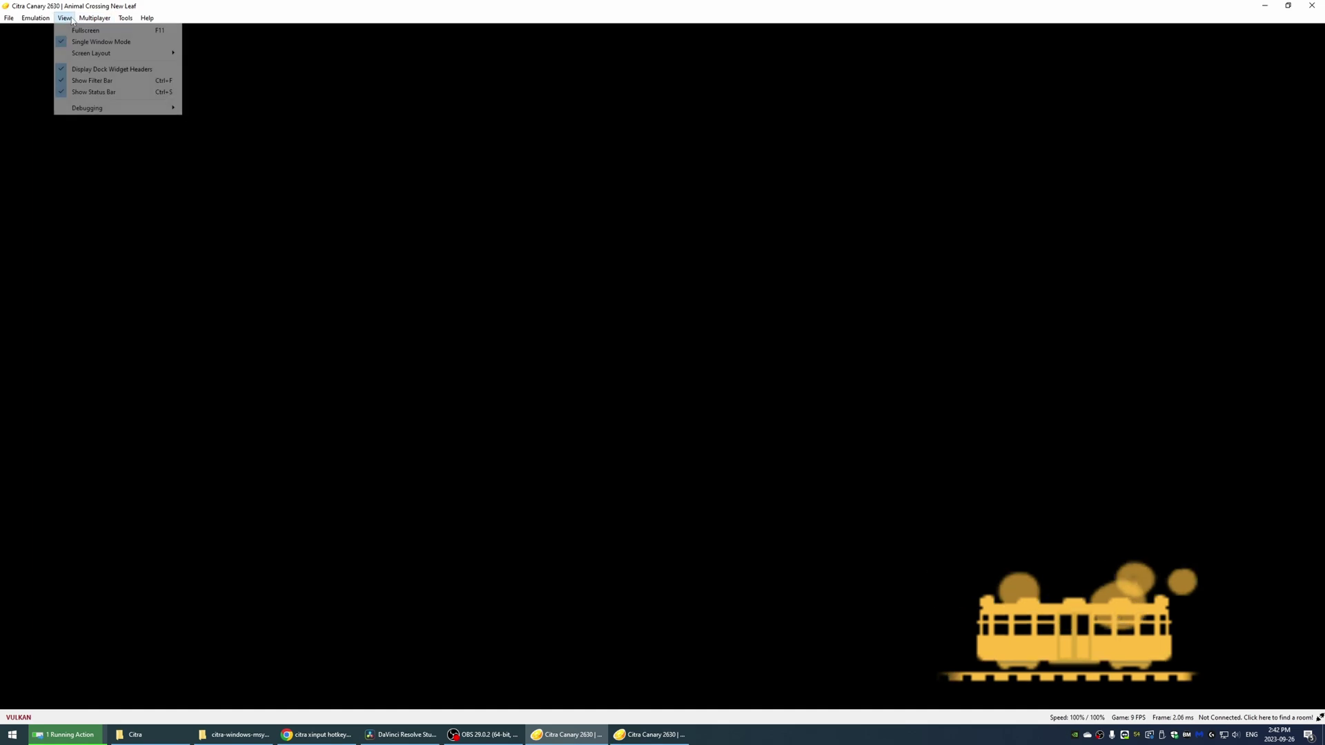
{"action": "mouse_move", "coordinate": [110, 53]}
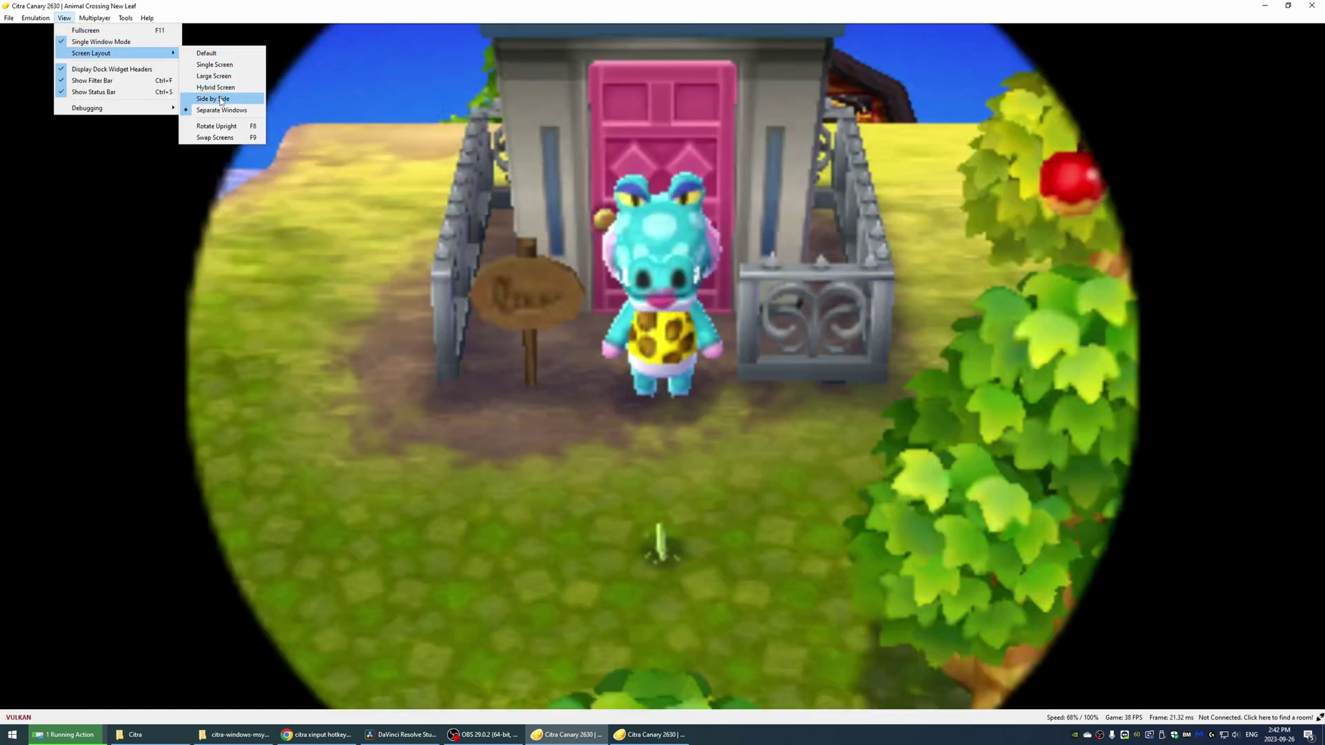
{"action": "left_click", "coordinate": [217, 98]}
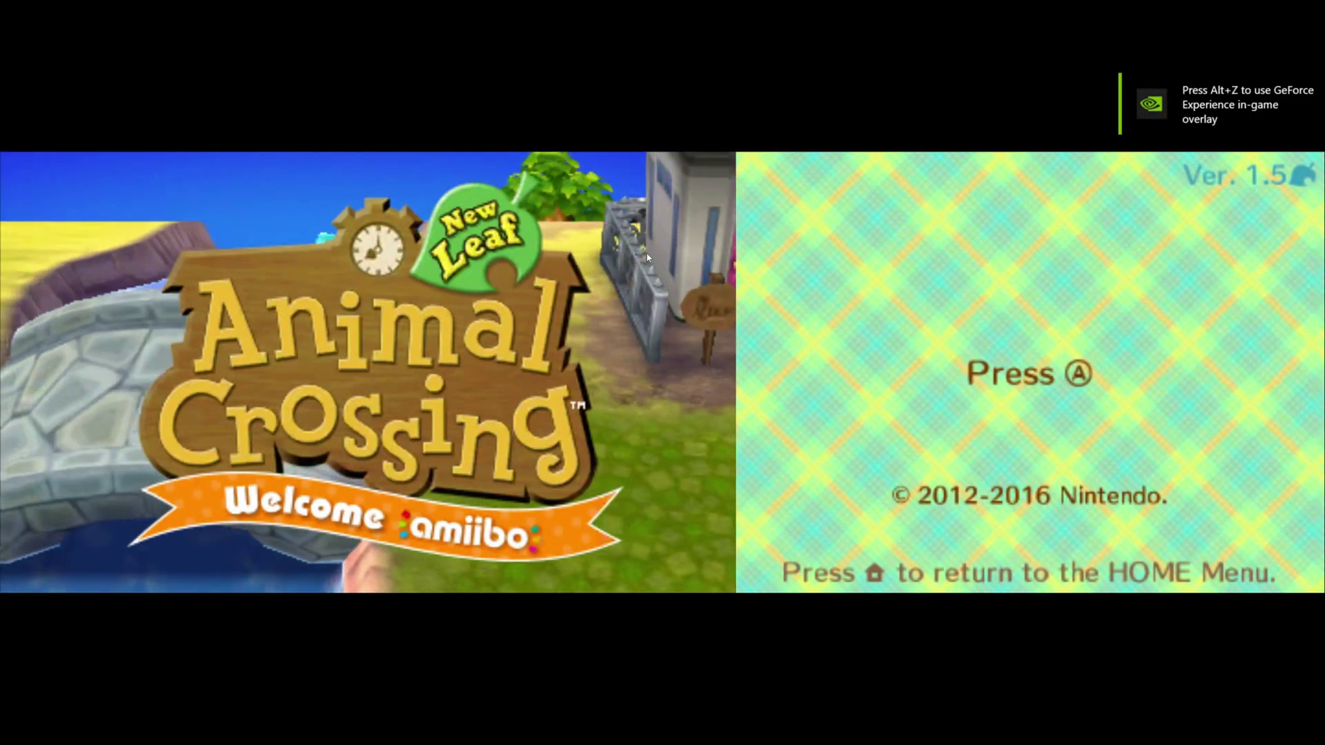
Advance past the game's title screen and test navigation between New Save File and Move In.
{"action": "key", "text": "a"}
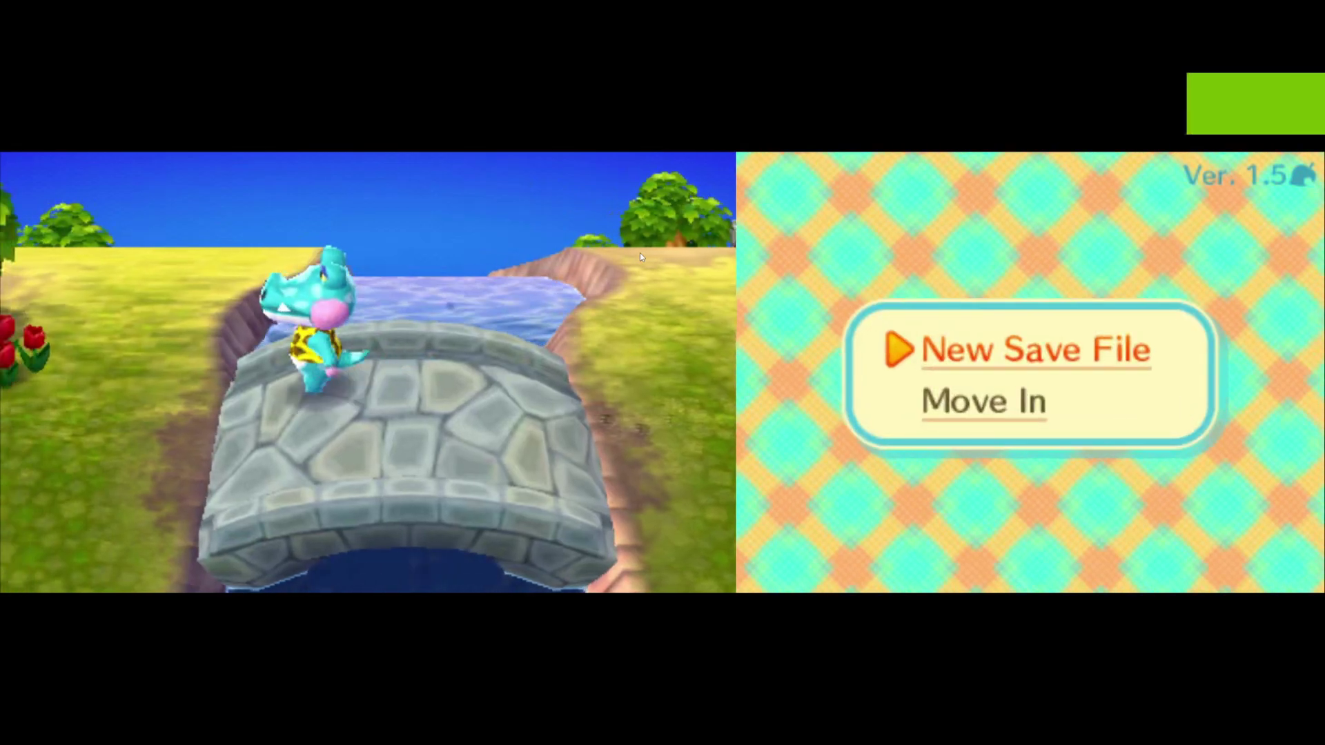
{"action": "key", "text": "Down"}
{"action": "key", "text": "Up"}
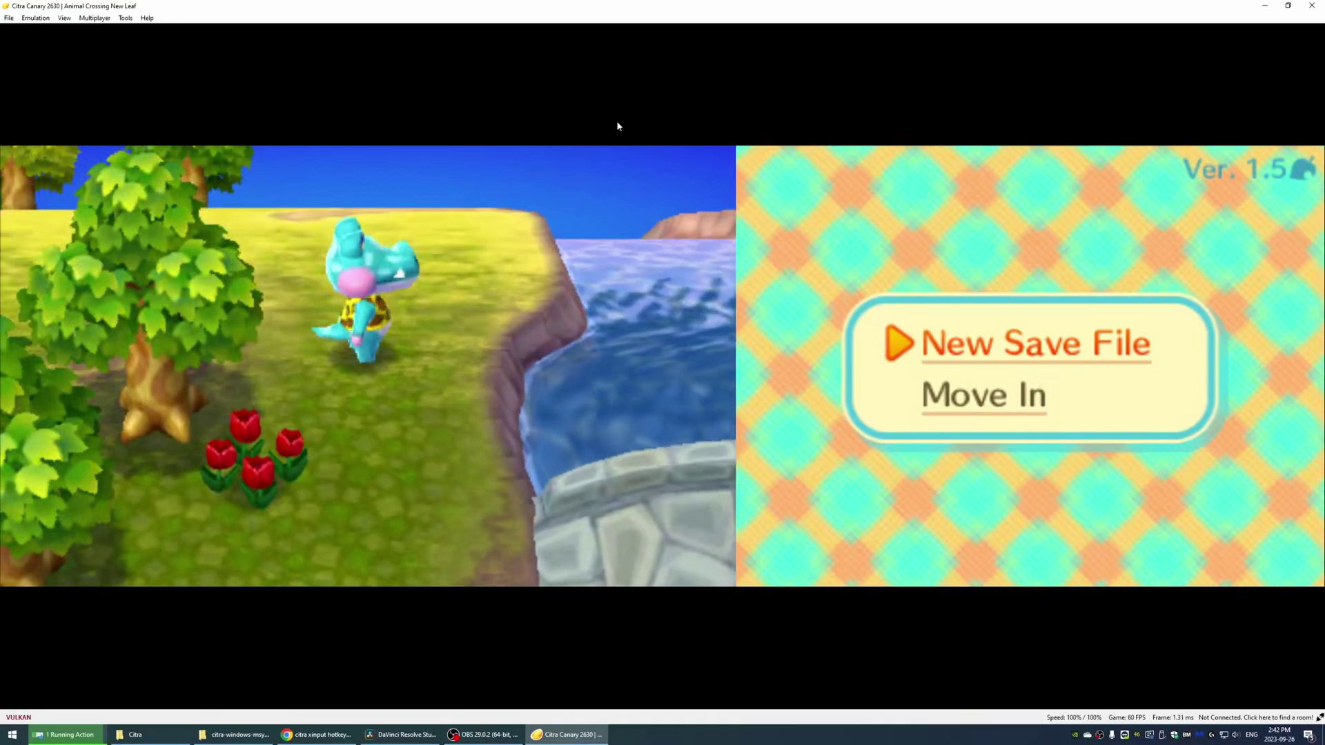
Stop the emulation and look over the game list.
{"action": "left_click", "coordinate": [36, 18]}
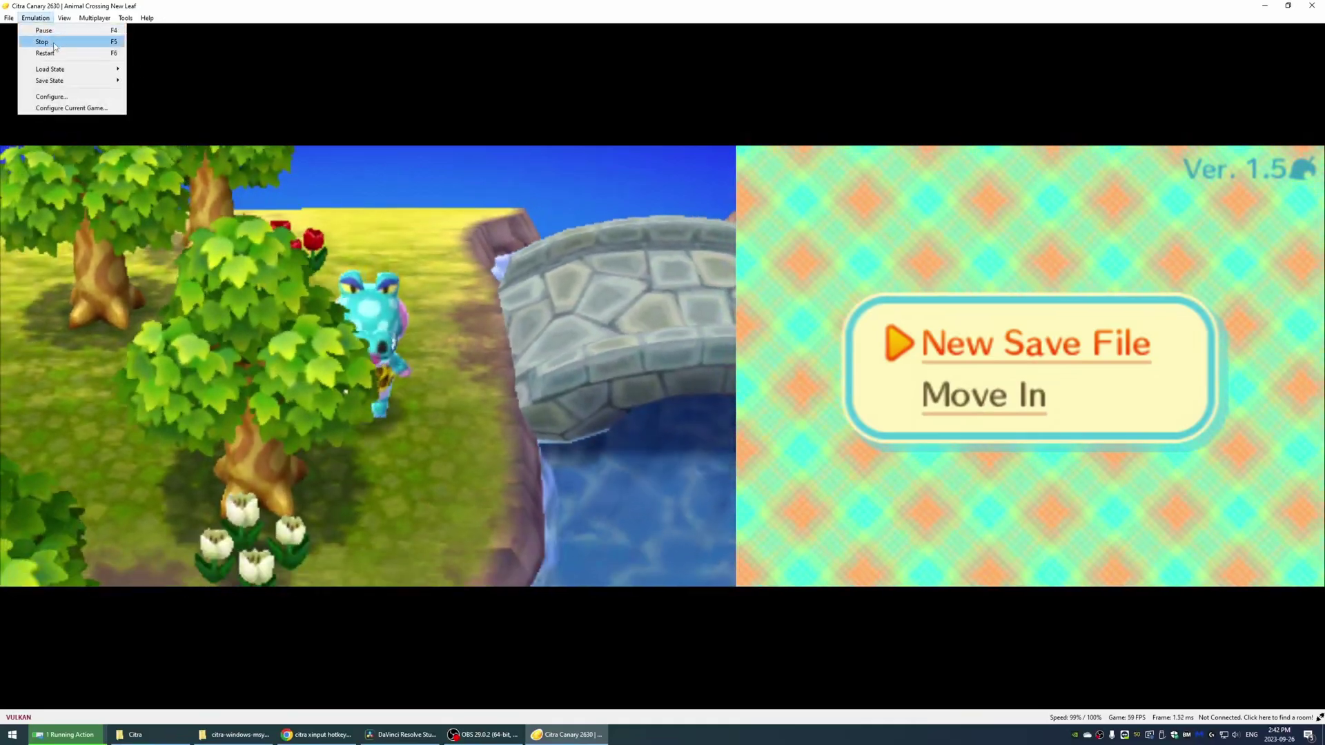
{"action": "left_click", "coordinate": [54, 44]}
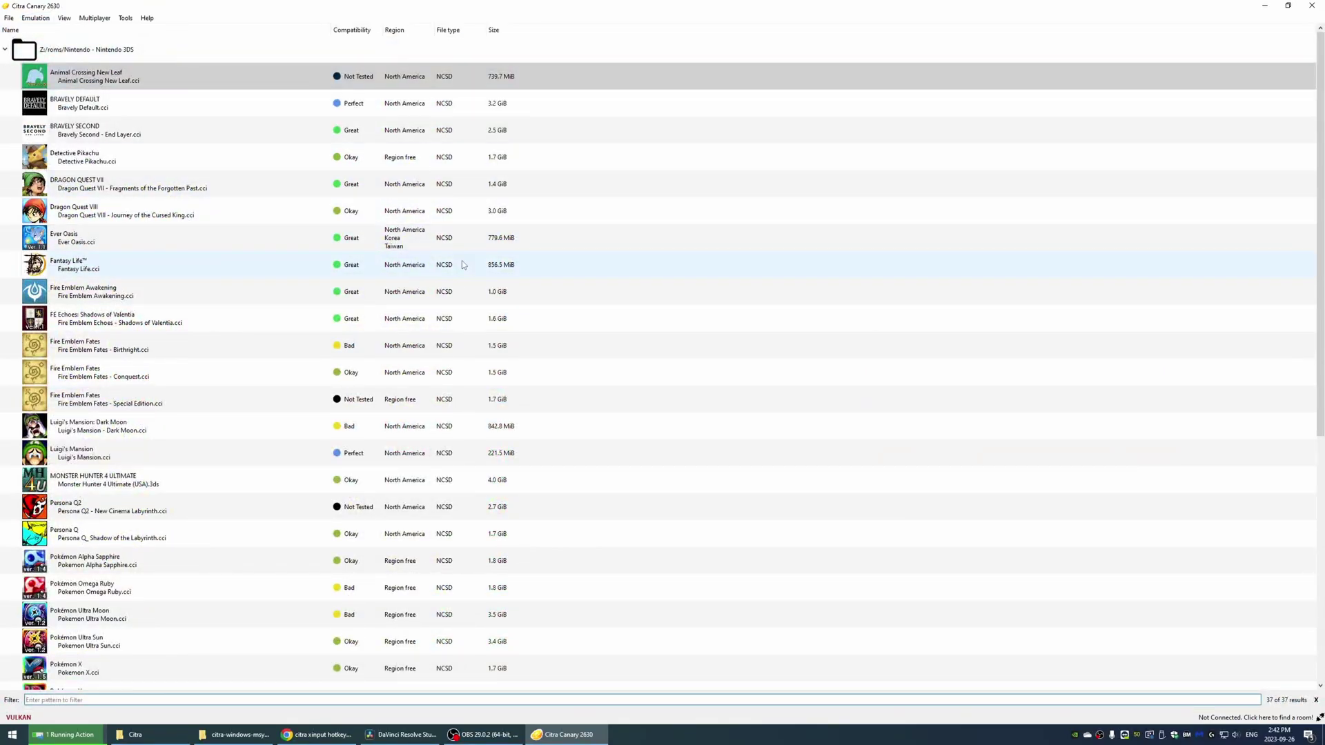
{"action": "scroll", "coordinate": [455, 261], "scroll_direction": "down", "scroll_amount": 5}
{"action": "scroll", "coordinate": [435, 259], "scroll_direction": "up", "scroll_amount": 5}
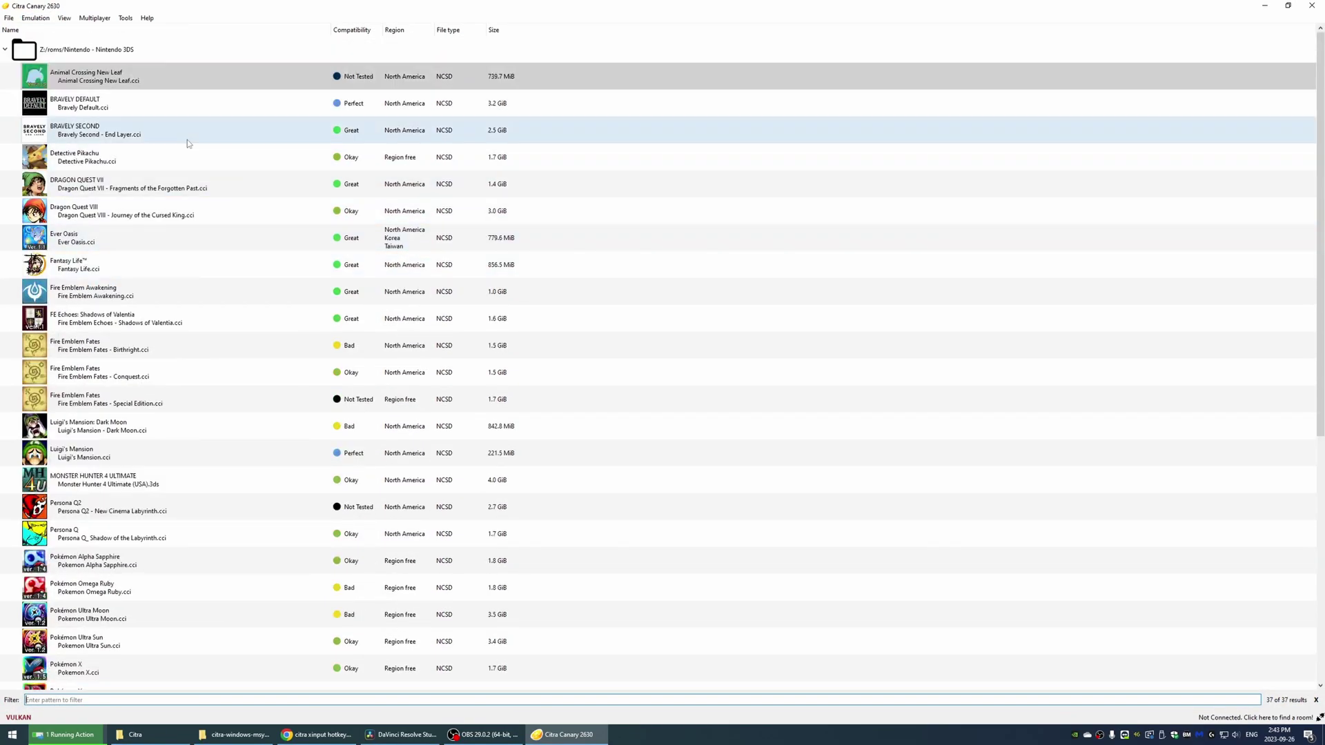
Open the save data location of Animal Crossing New Leaf, inspect the folder, and close it.
{"action": "right_click", "coordinate": [152, 85]}
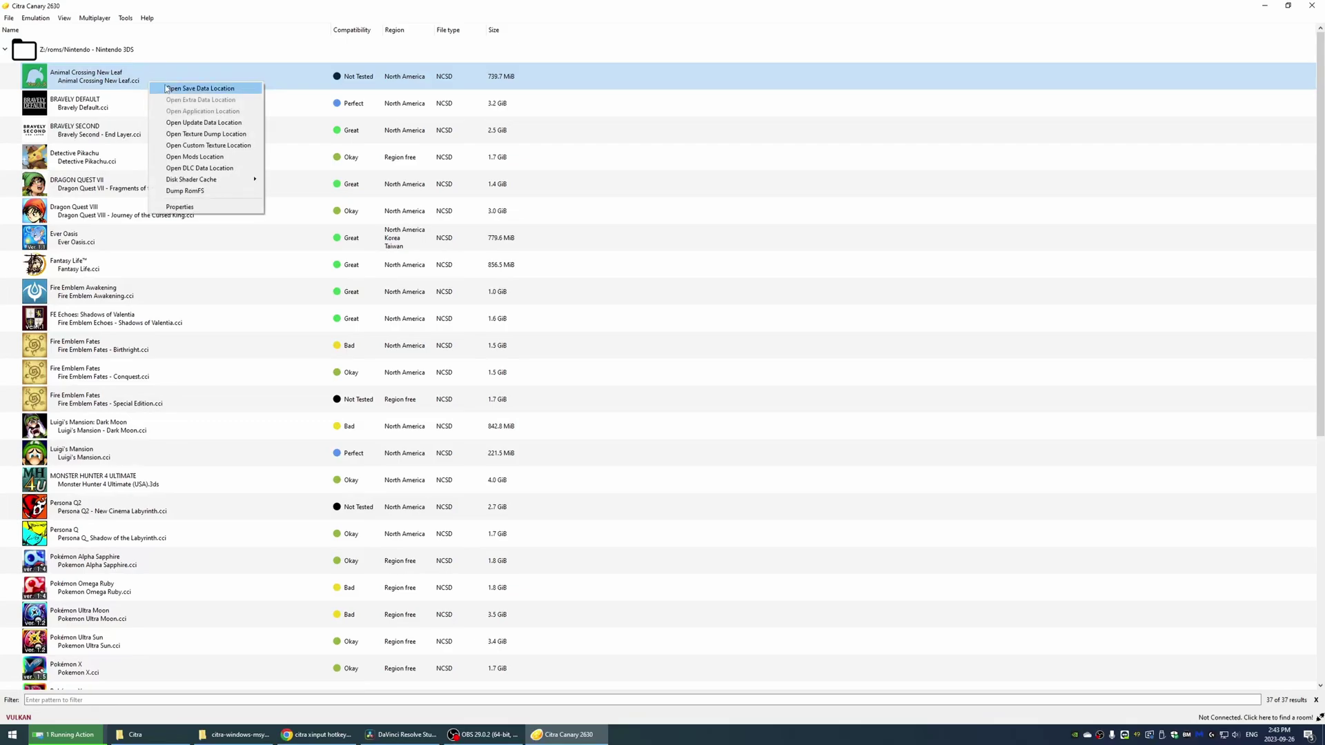
{"action": "left_click", "coordinate": [199, 89]}
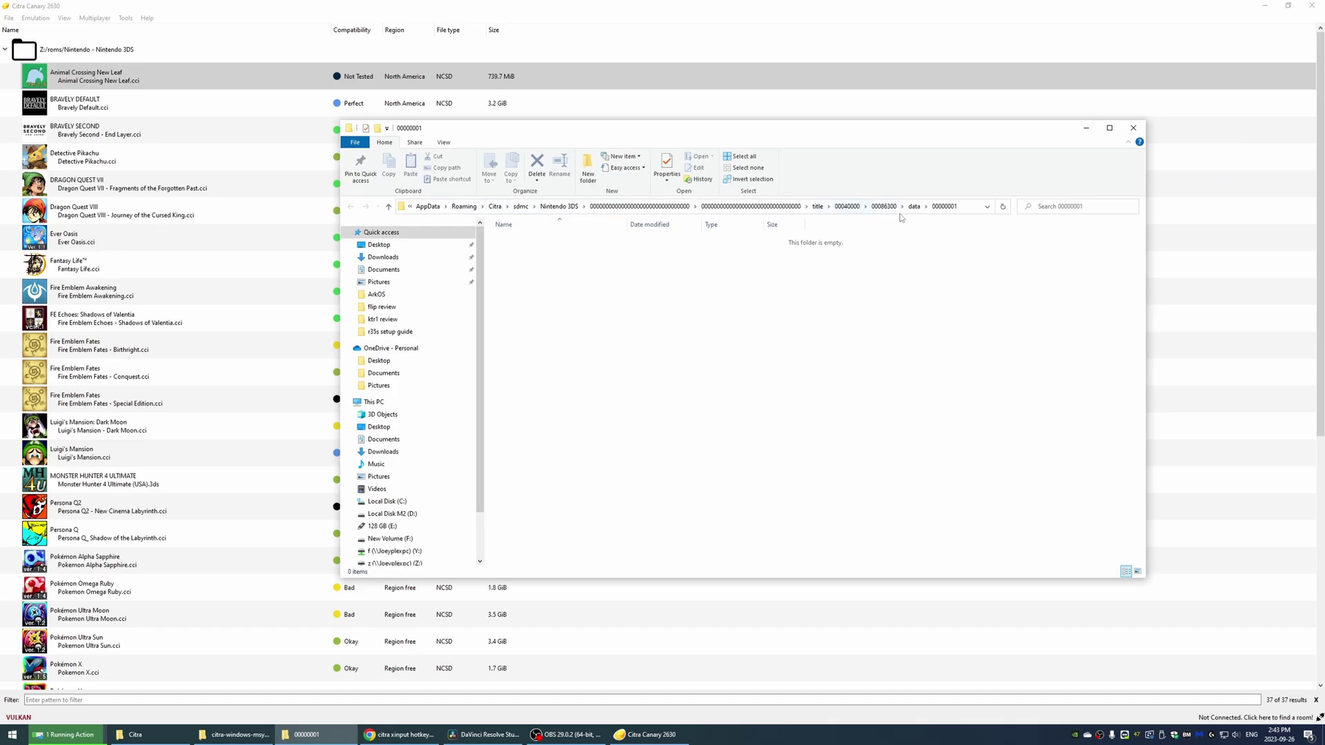
{"action": "left_click", "coordinate": [1132, 128]}
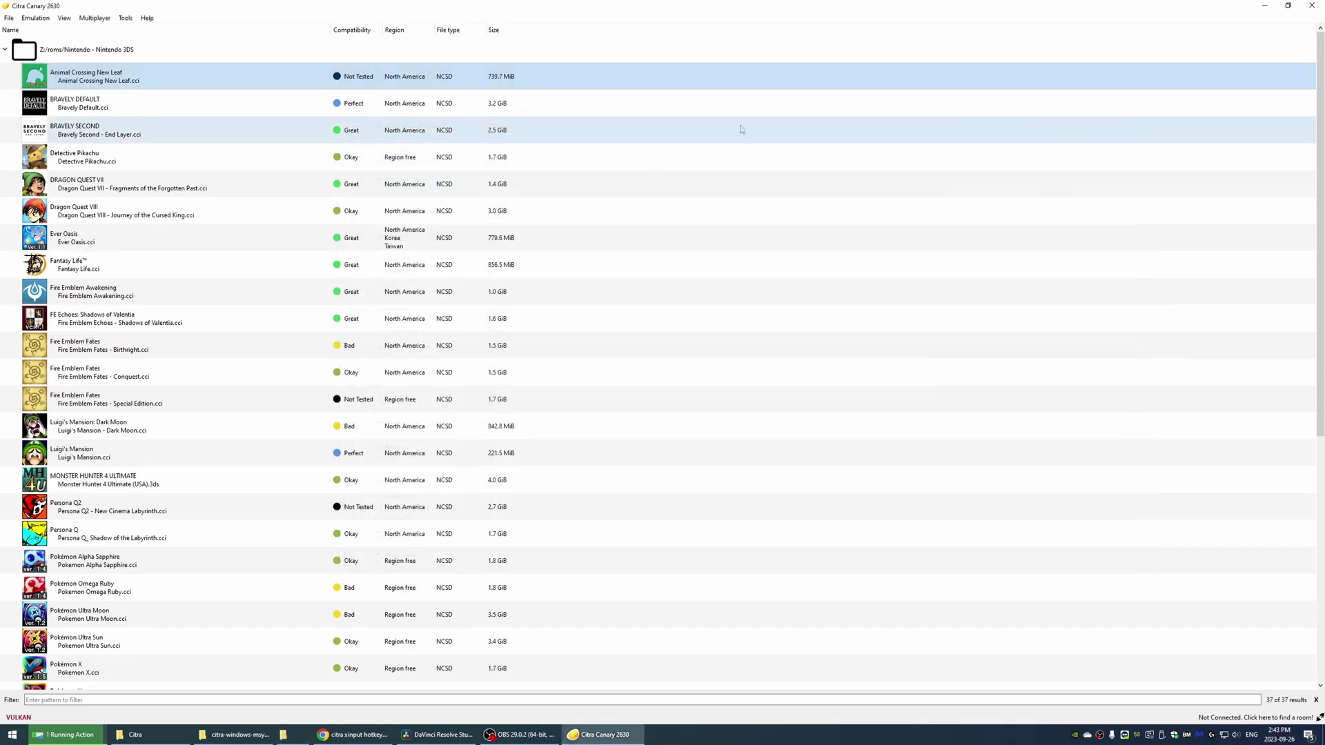
Open the mods location of Animal Crossing New Leaf, check the folder, and close it.
{"action": "right_click", "coordinate": [144, 78]}
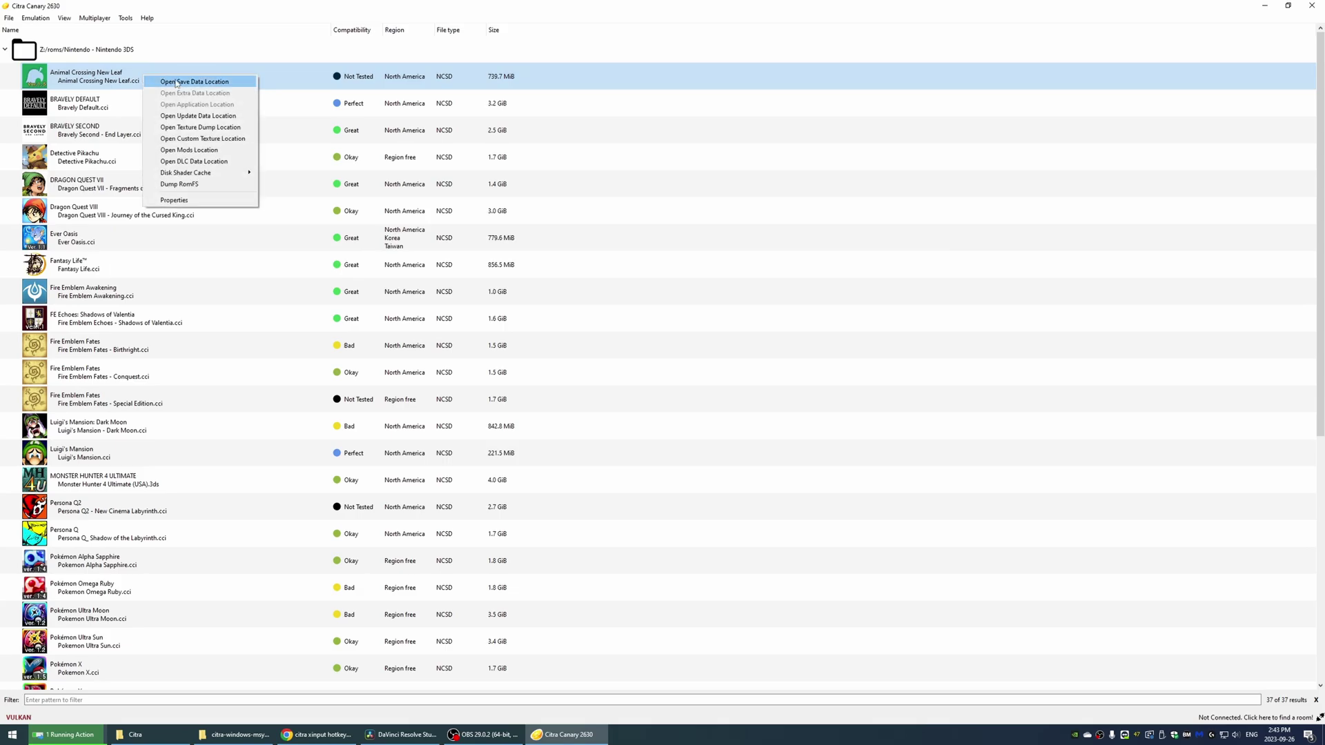
{"action": "left_click", "coordinate": [199, 151]}
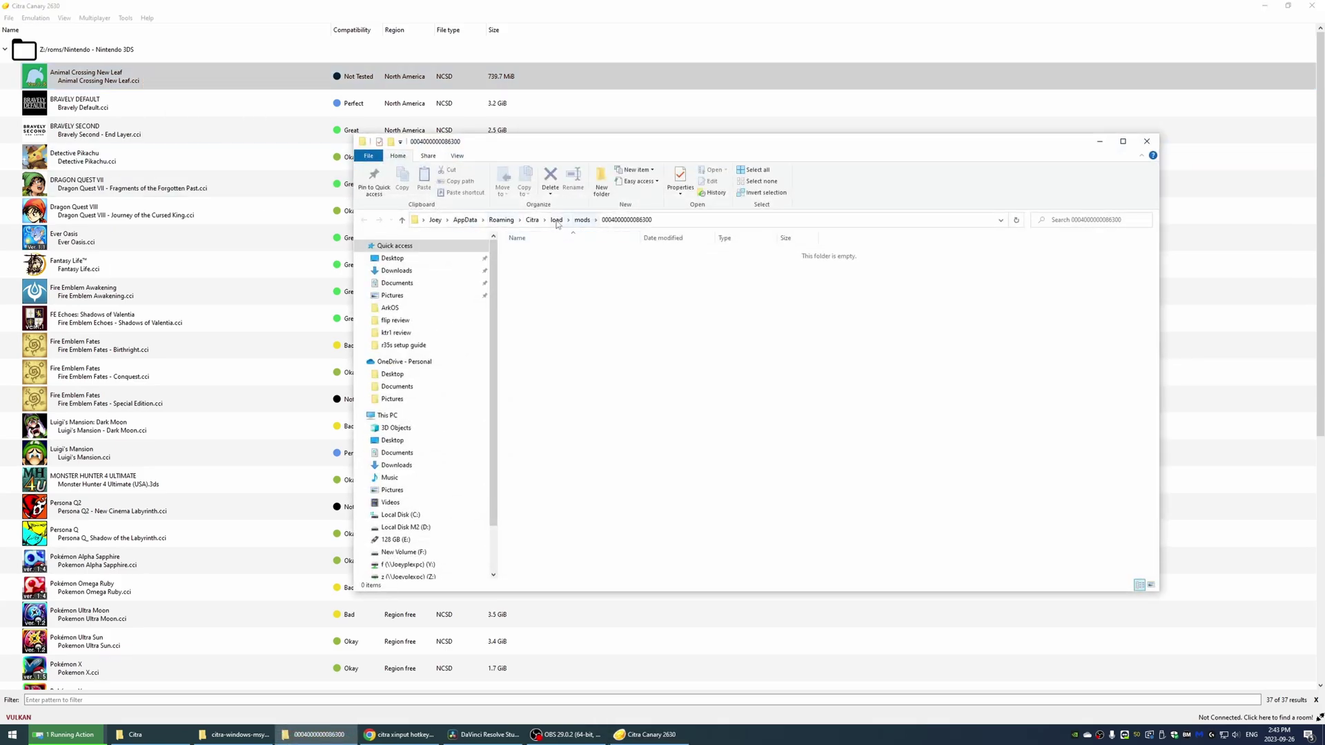
{"action": "left_click", "coordinate": [1147, 142]}
Open the properties of Animal Crossing New Leaf and review its per-game system, enhancement, graphics, audio, debug and cheat settings.
{"action": "right_click", "coordinate": [107, 70]}
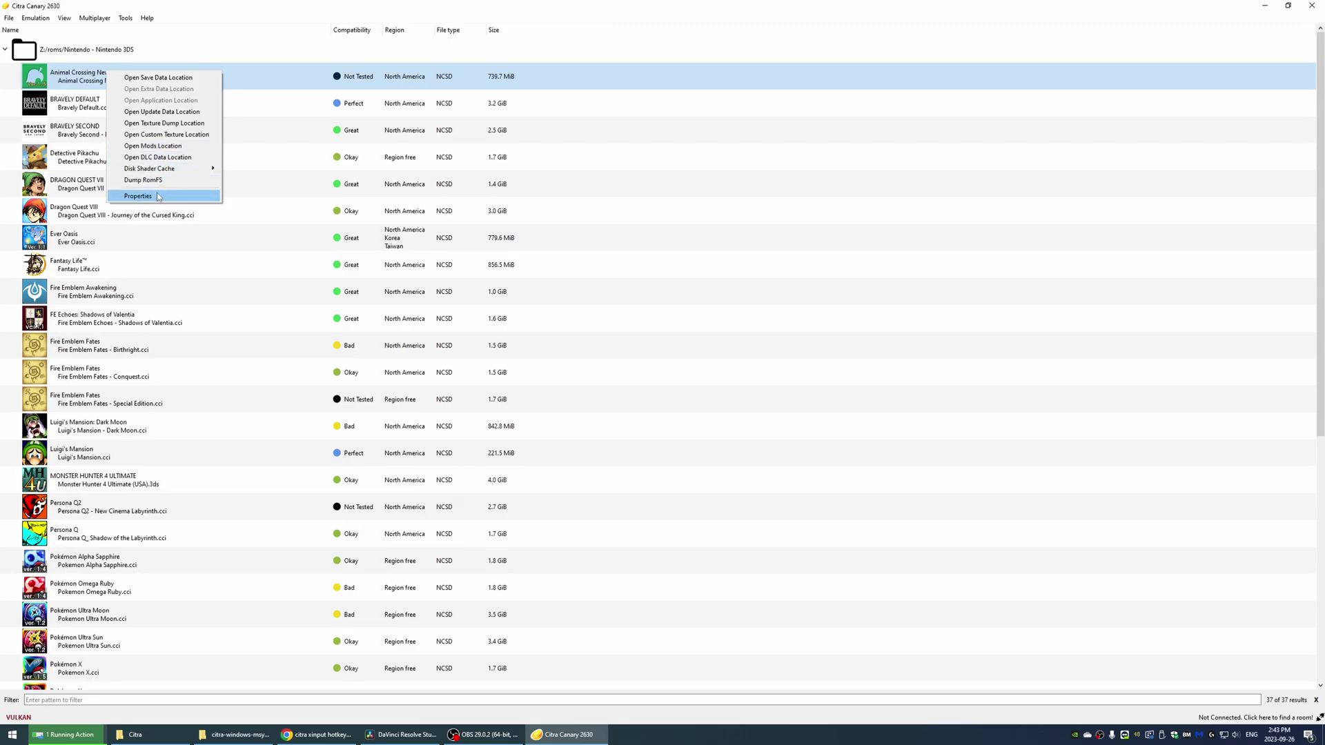
{"action": "left_click", "coordinate": [140, 196]}
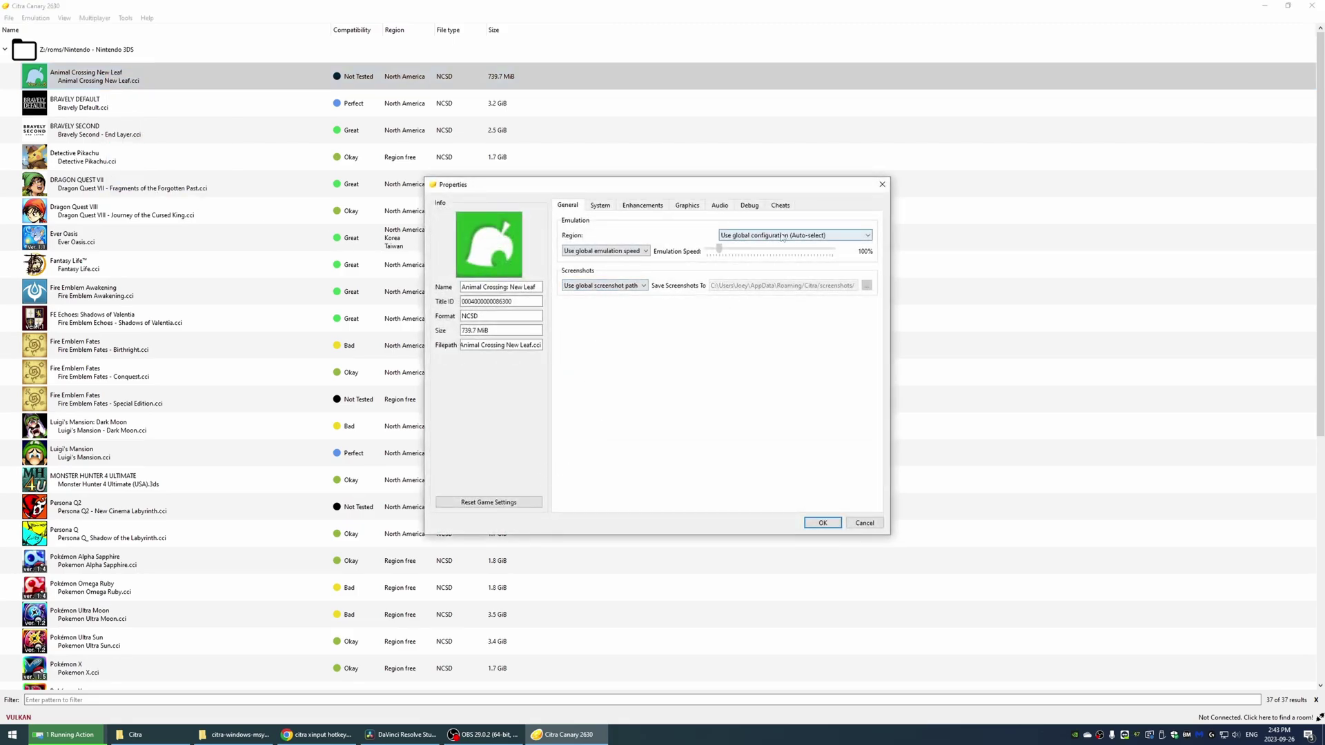
{"action": "left_click", "coordinate": [597, 205]}
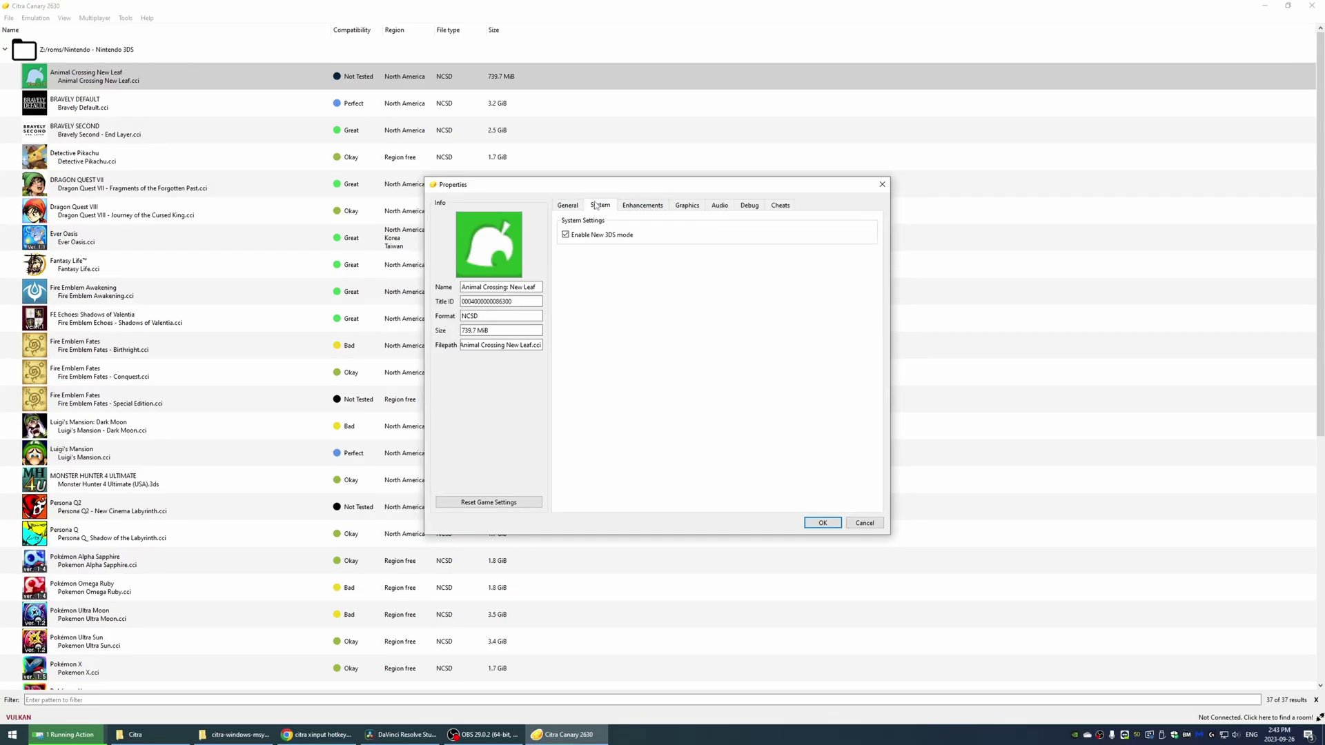
{"action": "left_click", "coordinate": [643, 206]}
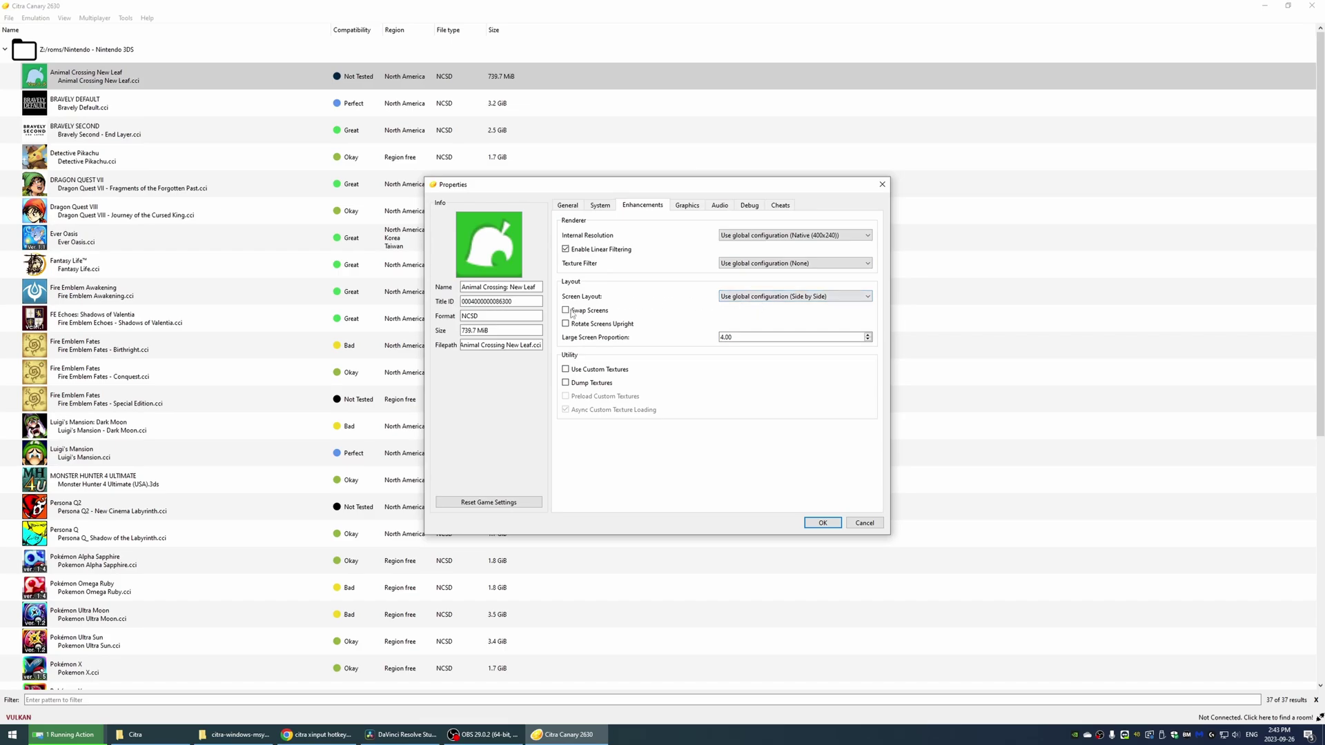
{"action": "left_click", "coordinate": [695, 205]}
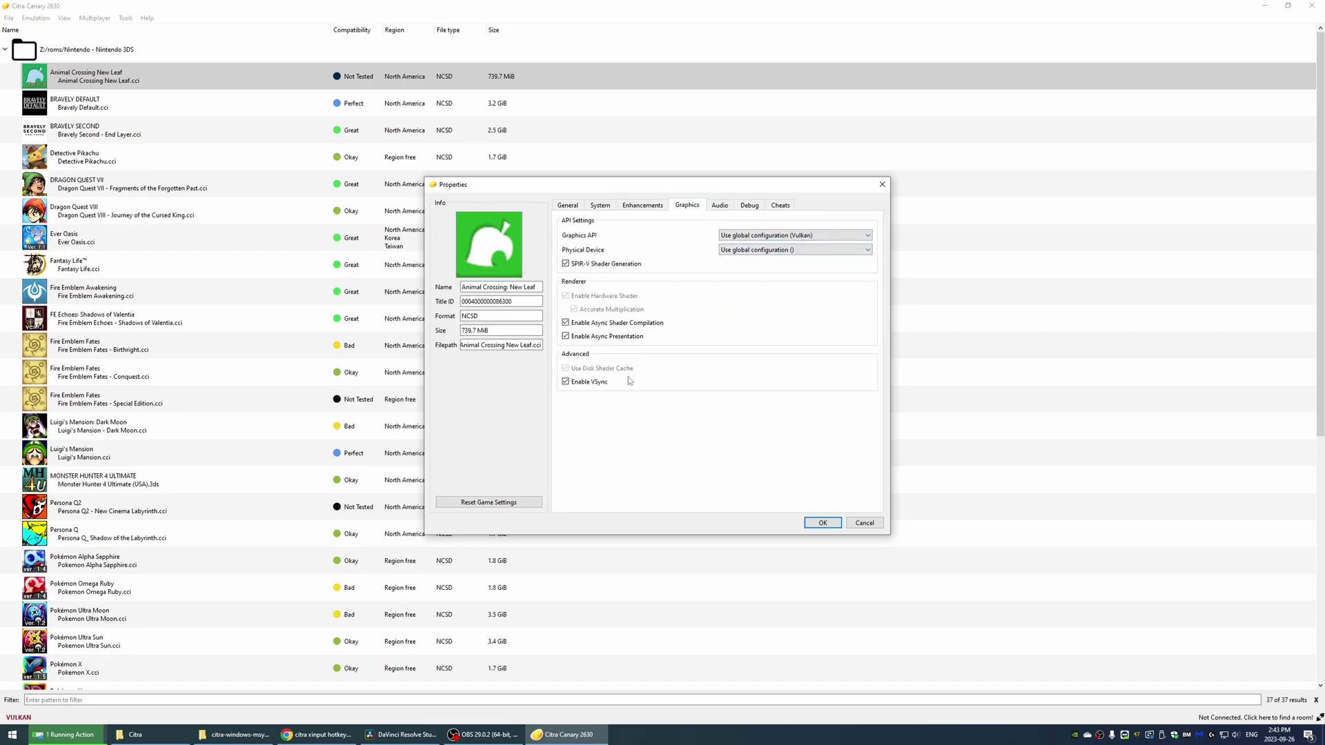
{"action": "left_click", "coordinate": [723, 207]}
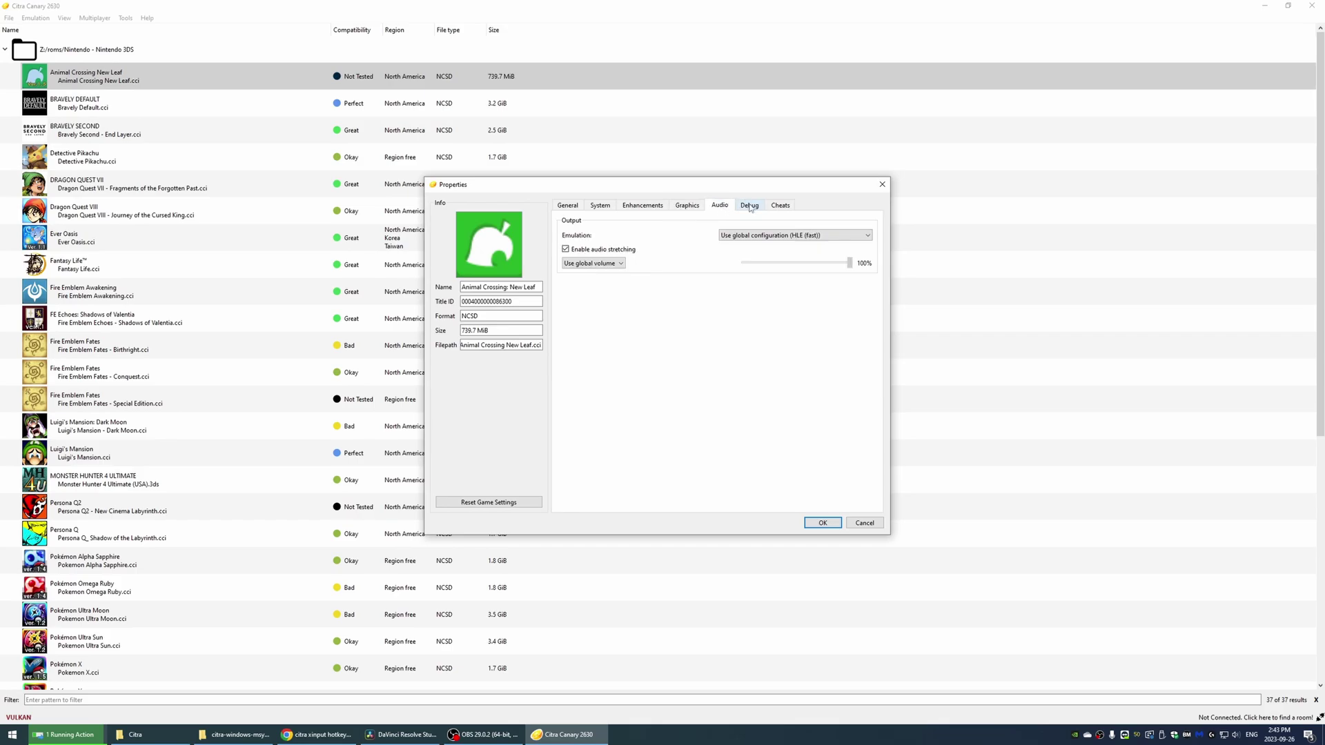
{"action": "left_click", "coordinate": [750, 207]}
{"action": "left_click", "coordinate": [778, 206]}
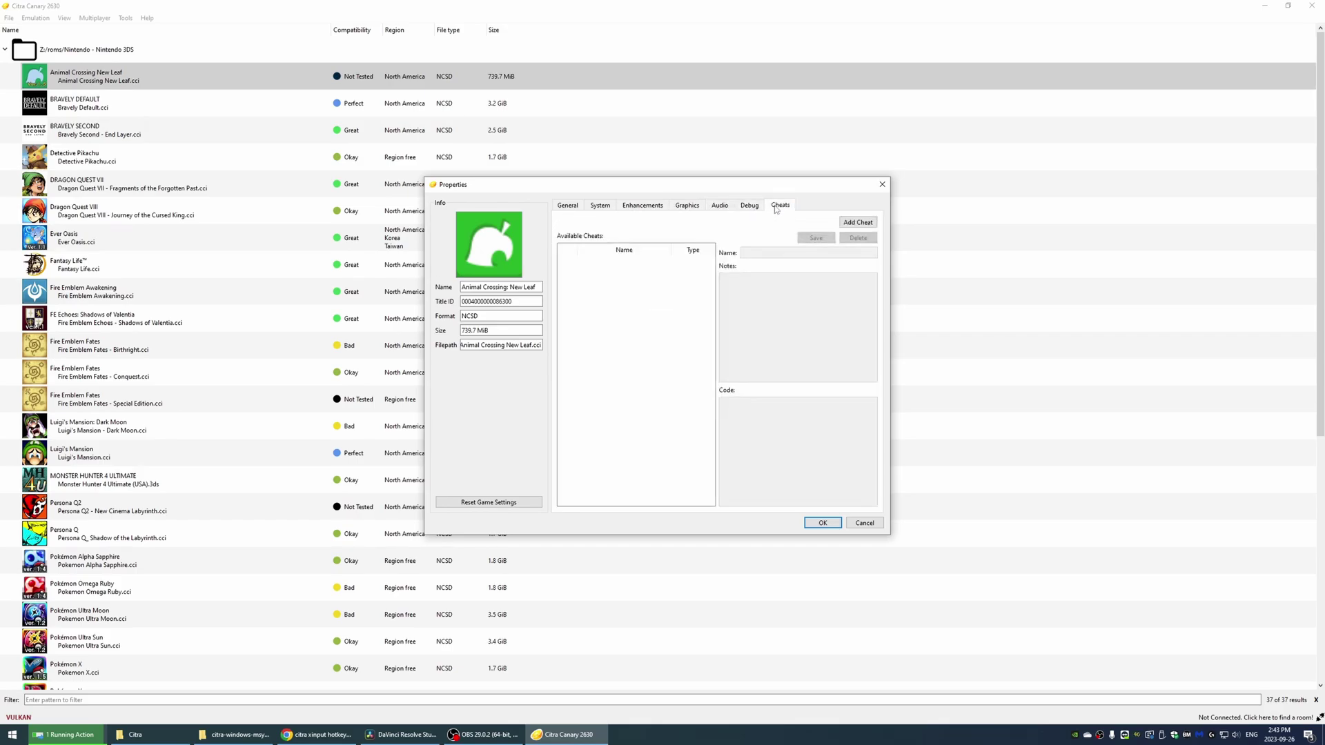
Add a blank cheat entry for Animal Crossing New Leaf, delete it, and close the game's properties.
{"action": "left_click", "coordinate": [859, 225]}
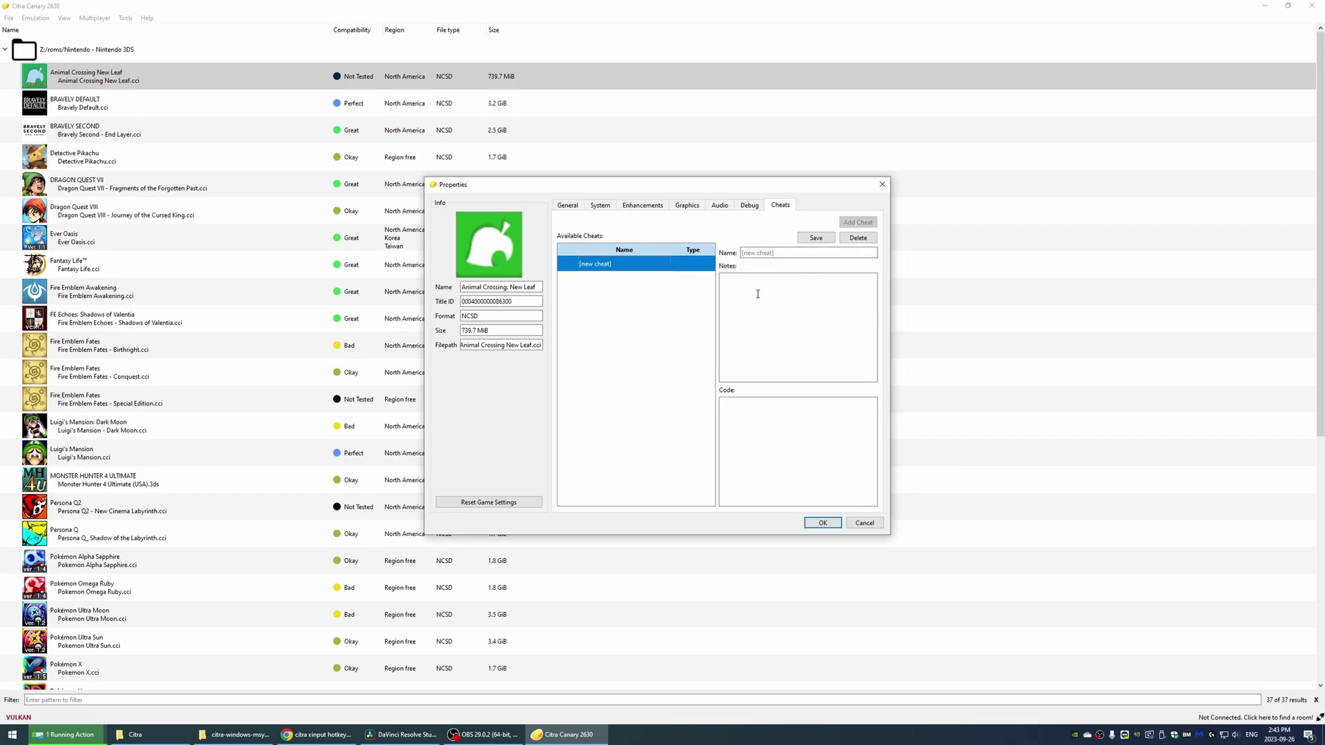
{"action": "left_click", "coordinate": [858, 238]}
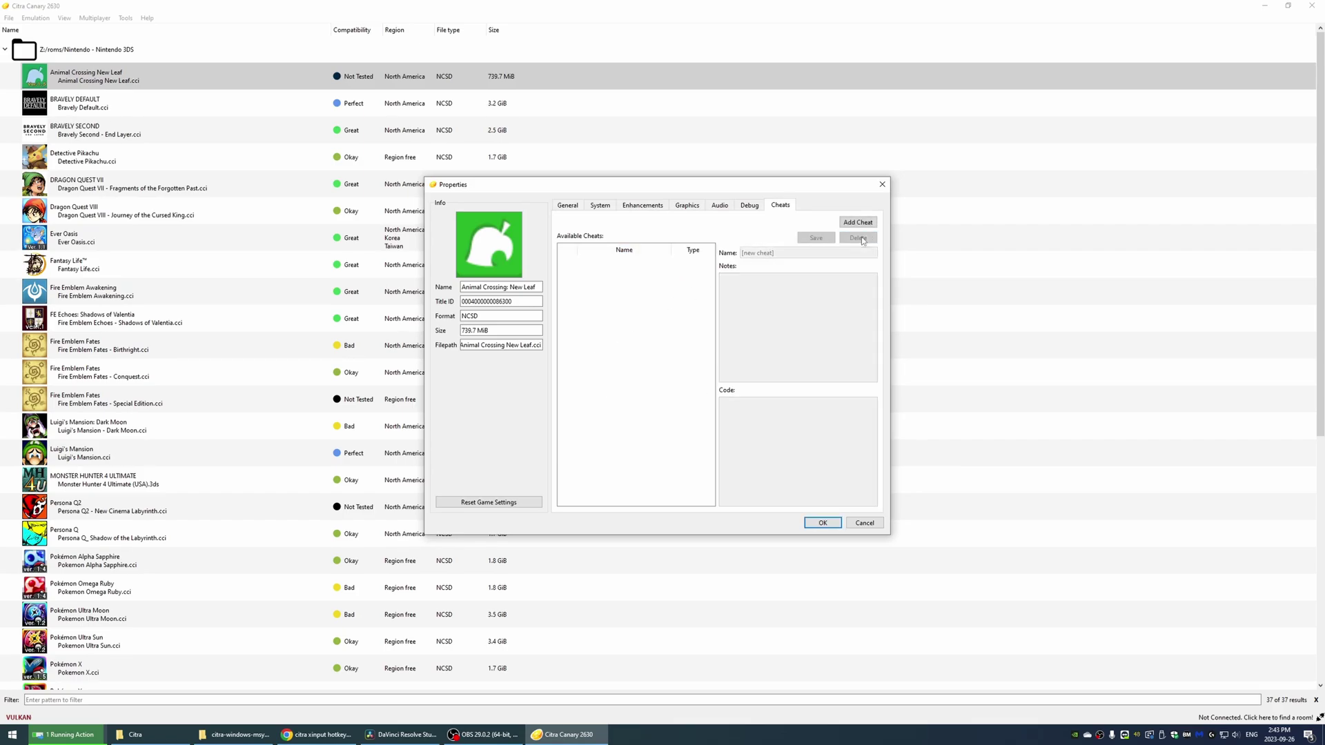
{"action": "left_click", "coordinate": [576, 208]}
{"action": "left_click", "coordinate": [830, 526]}
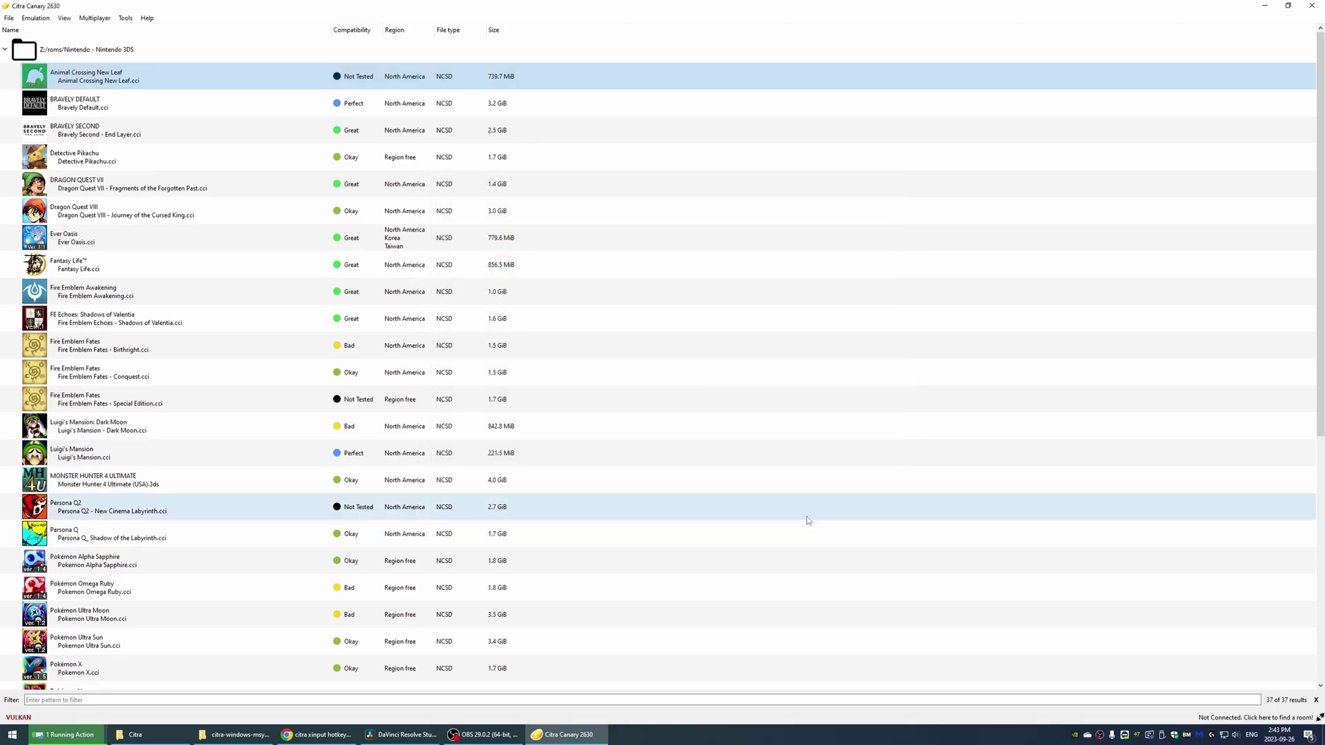
{"action": "scroll", "coordinate": [315, 298], "scroll_direction": "down", "scroll_amount": 4}
{"action": "scroll", "coordinate": [304, 305], "scroll_direction": "up", "scroll_amount": 4}
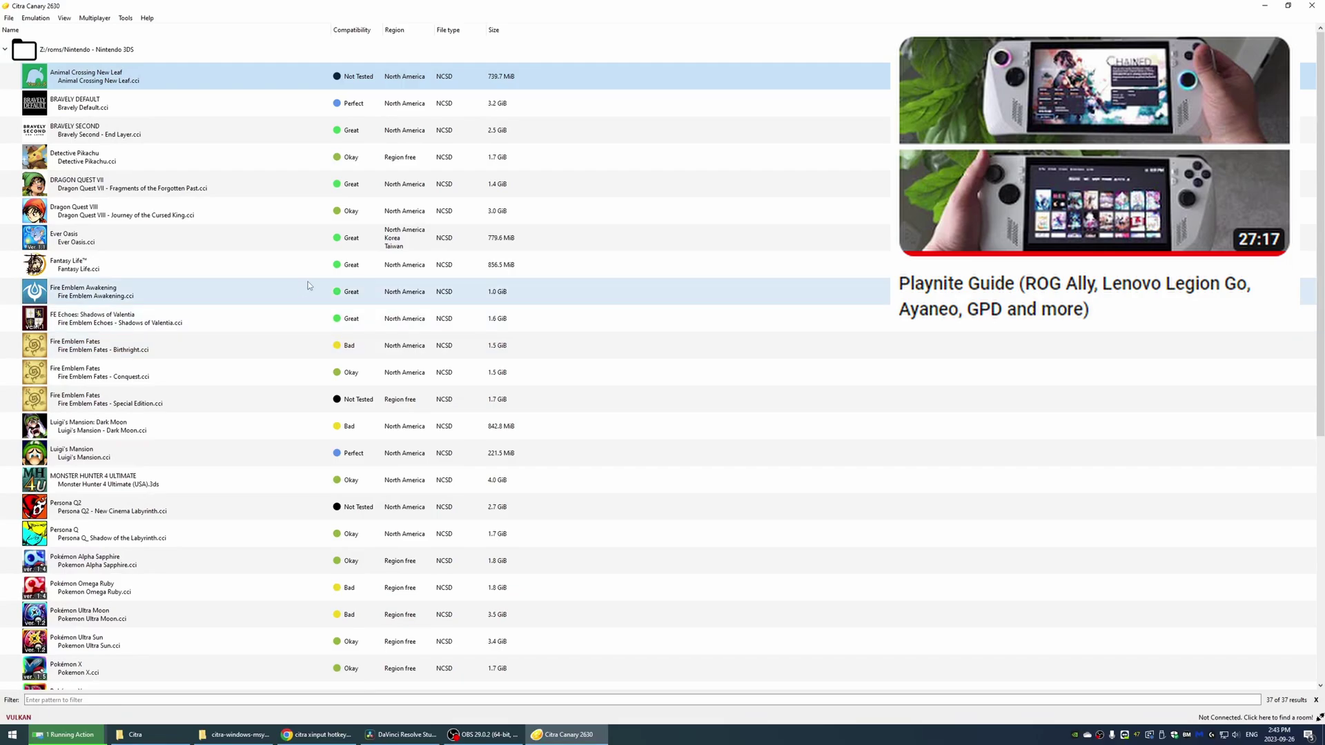
{"action": "left_click", "coordinate": [36, 18]}
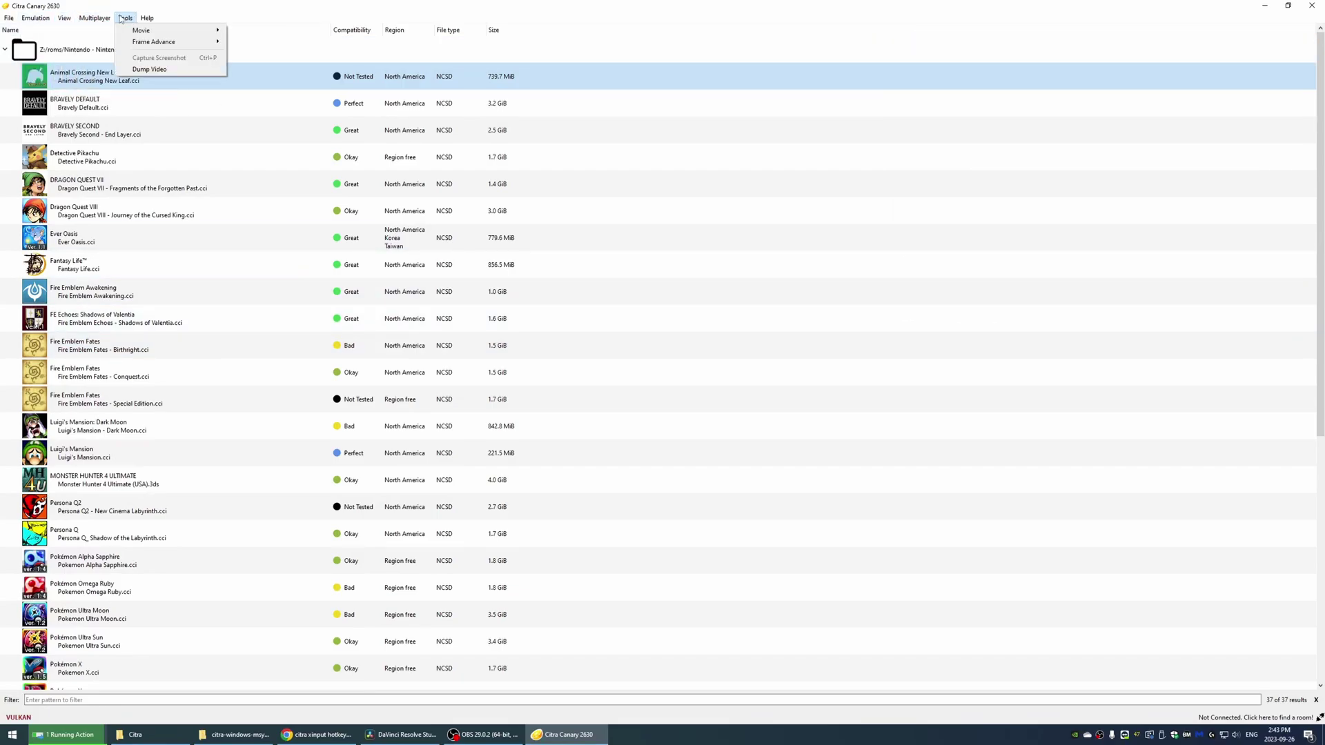
{"action": "mouse_move", "coordinate": [102, 17]}
{"action": "mouse_move", "coordinate": [9, 18]}
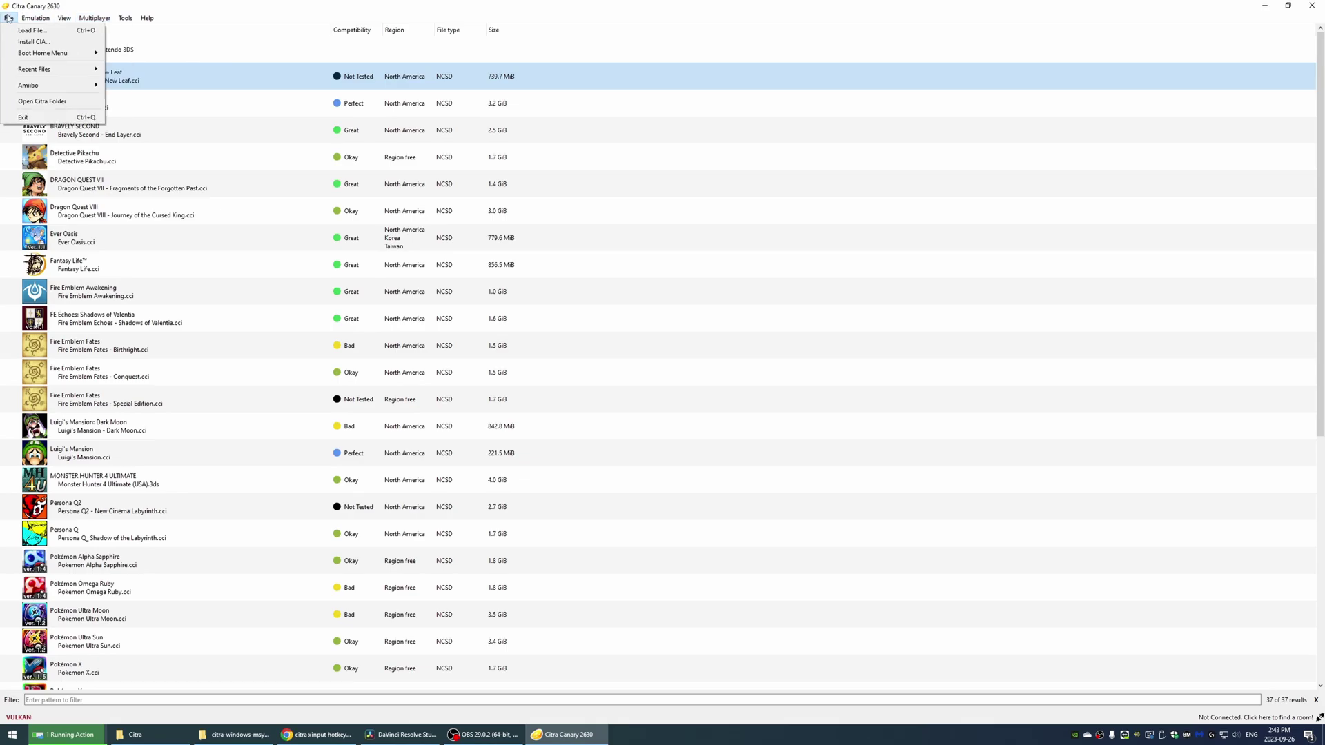
{"action": "left_click", "coordinate": [8, 18]}
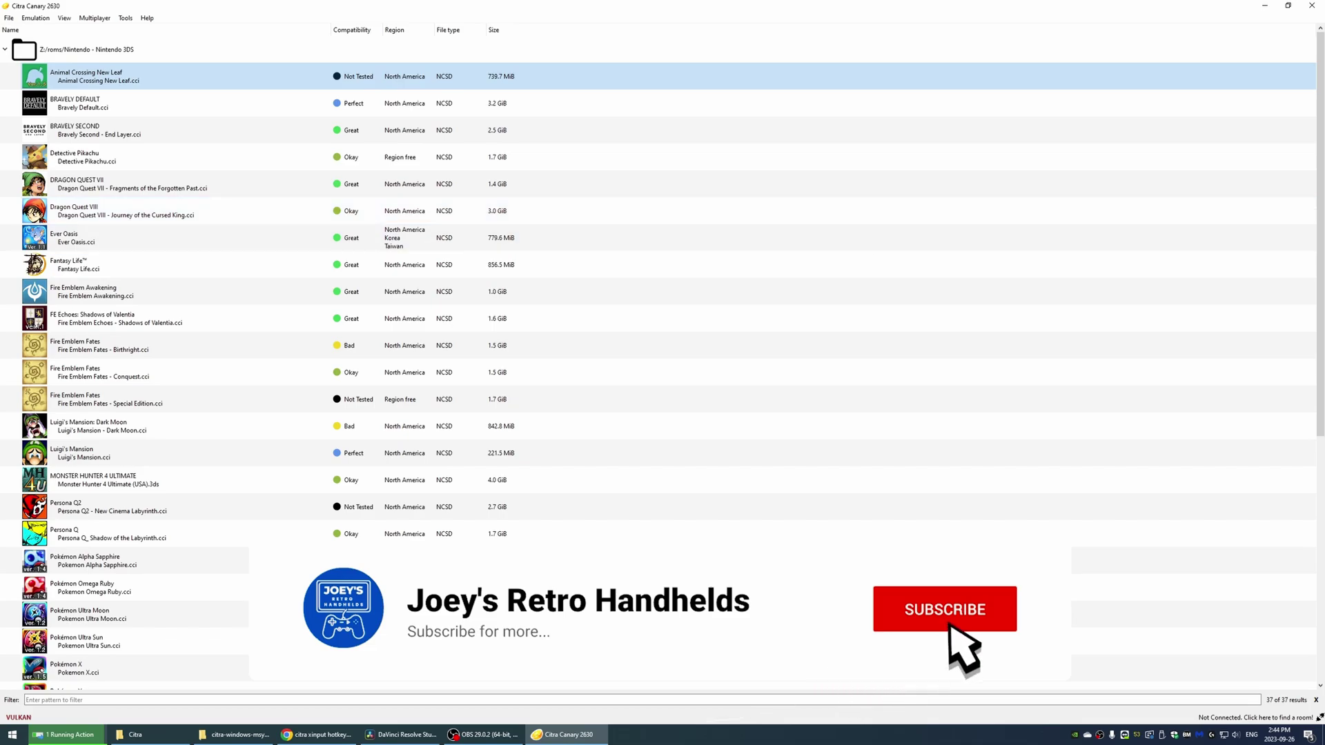